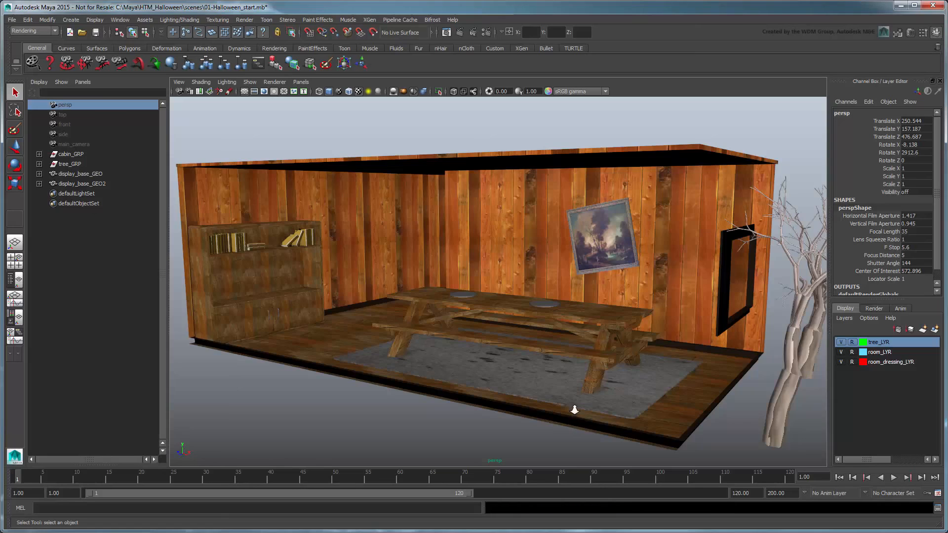
Select both round display stands on the table, play back their spin animation, and stop at frame 7.
scroll(572, 423, up, 8)
scroll(603, 422, up, 4)
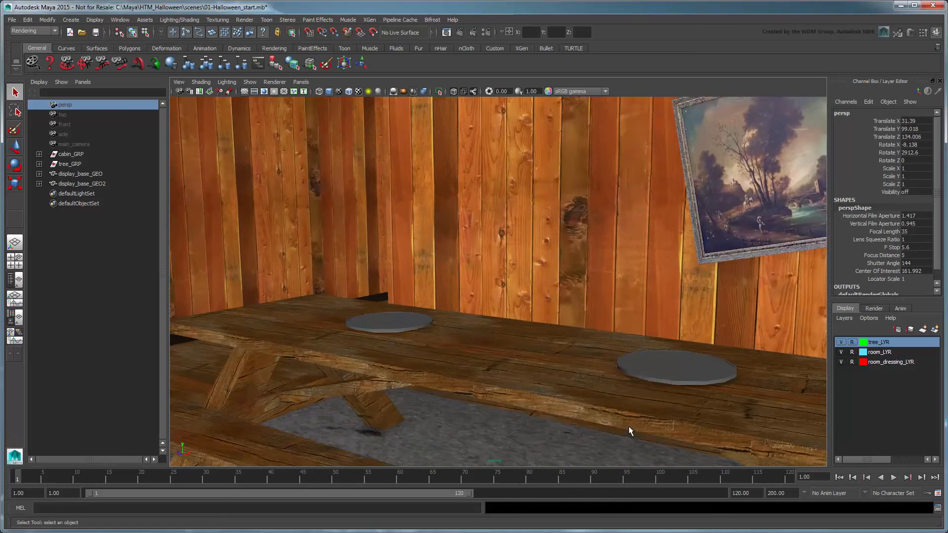
click(346, 312)
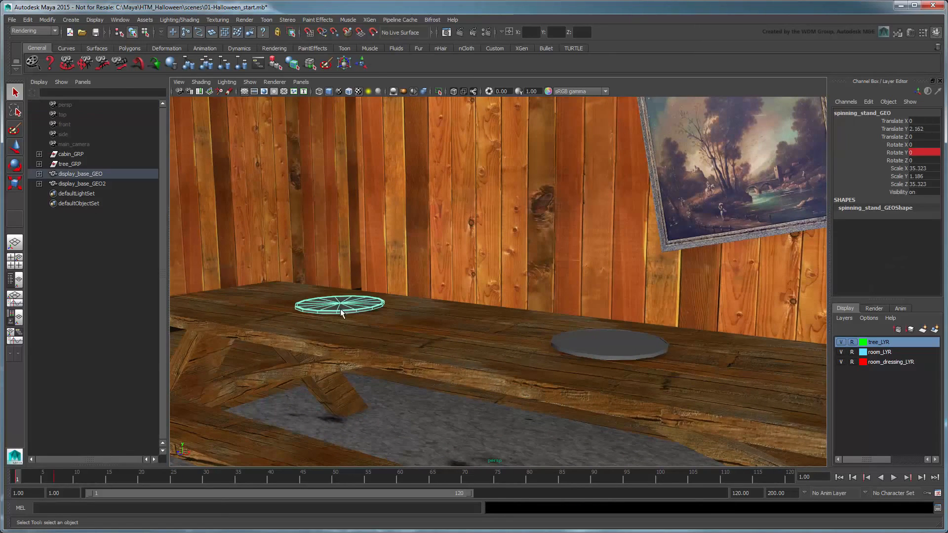
shift+click(612, 348)
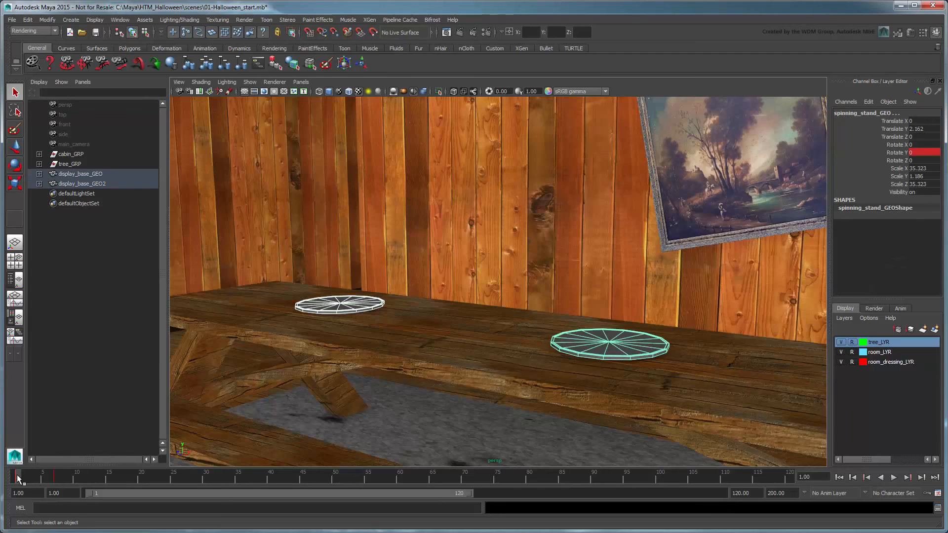
key(alt+v)
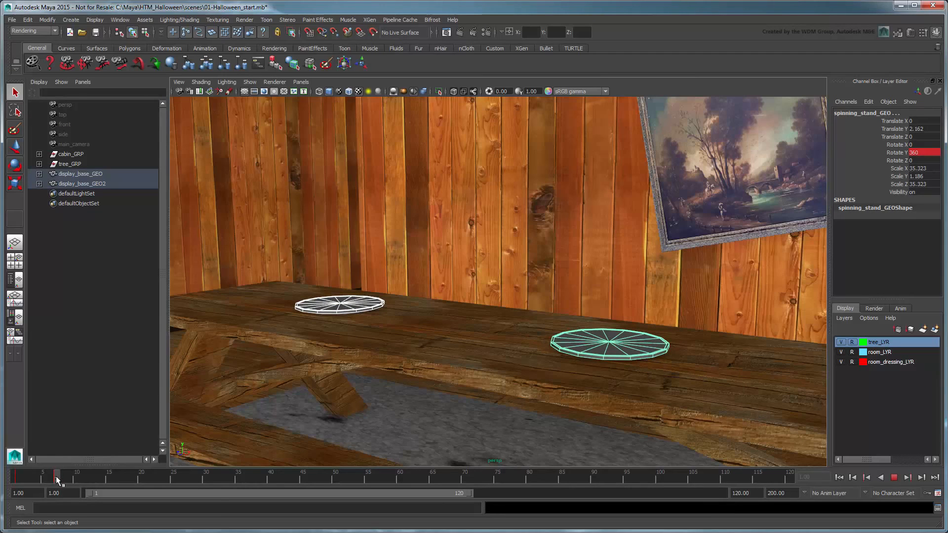
click(56, 479)
click(306, 408)
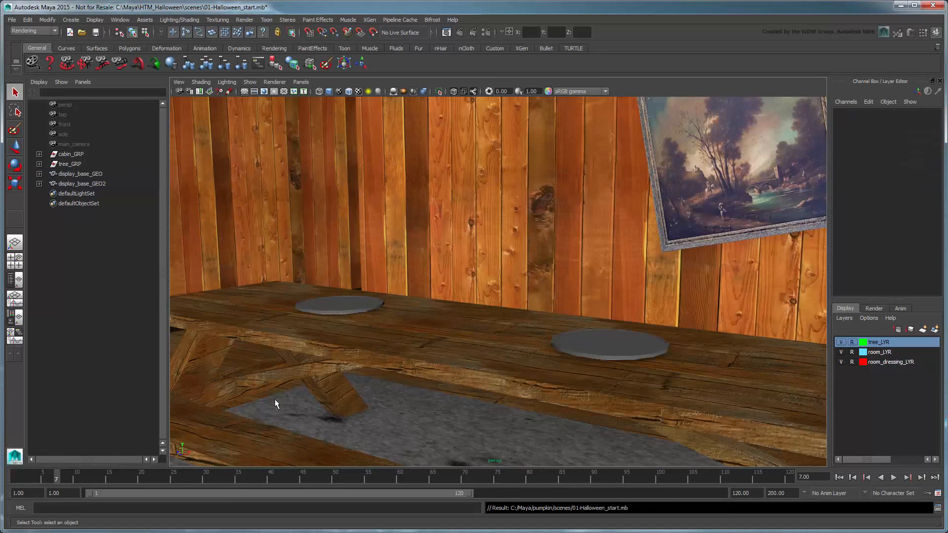
Create a polygon sphere primitive and activate the Move tool for it.
click(70, 20)
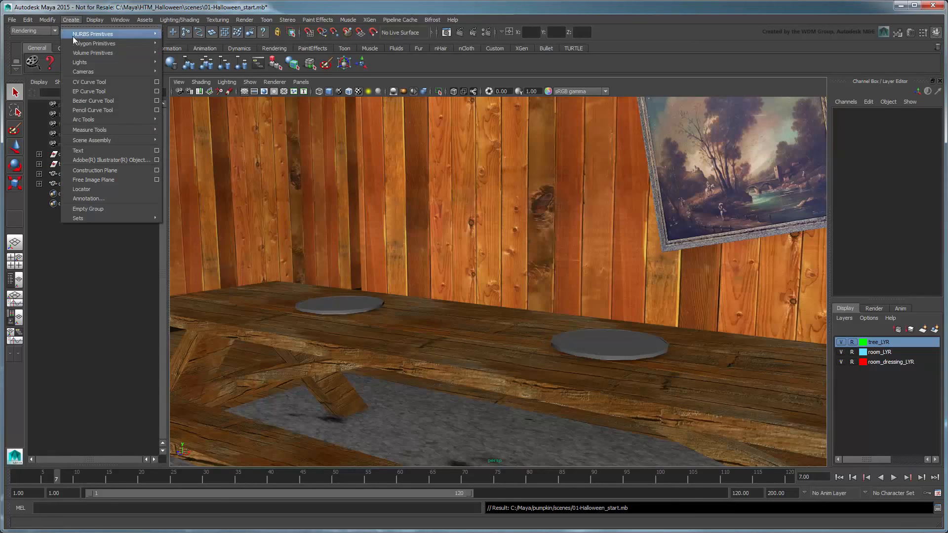
mouse_move(76, 44)
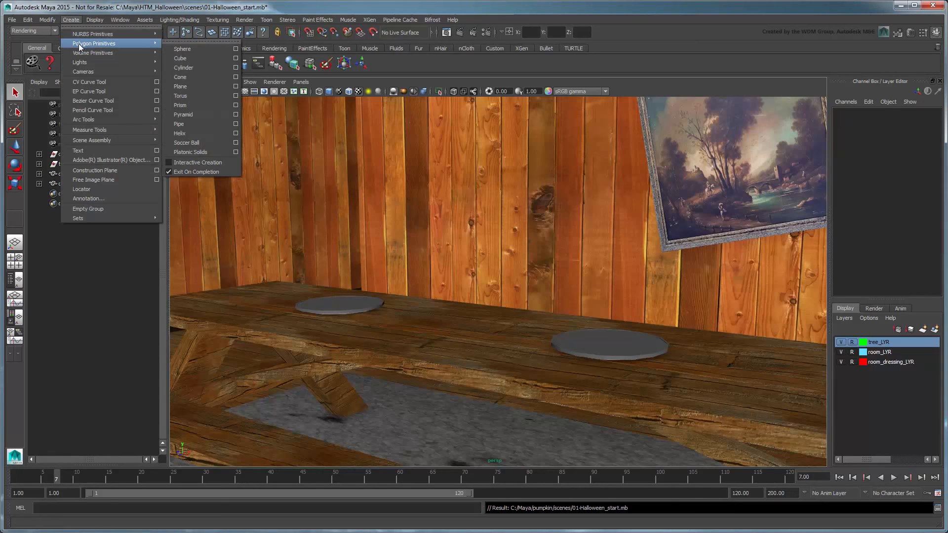
click(217, 50)
key(w)
Raise the sphere above the table to about Y 78.35 and scale it uniformly to about 18.5.
scroll(604, 425, down, 4)
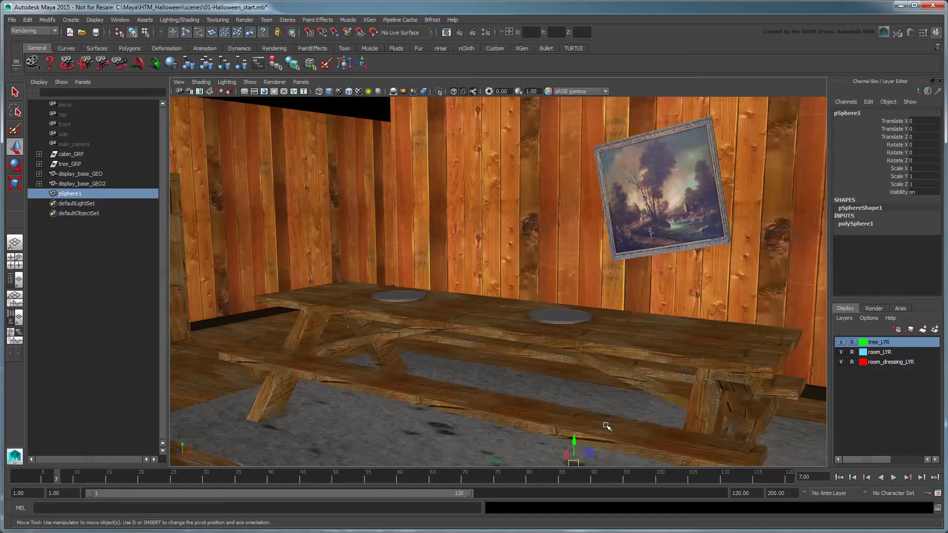
drag(575, 442, 576, 253)
scroll(590, 275, up, 3)
key(r)
middle_drag(640, 295, 735, 297)
key(w)
Rename the sphere as Pumpkin1_GEO.
double_click(74, 194)
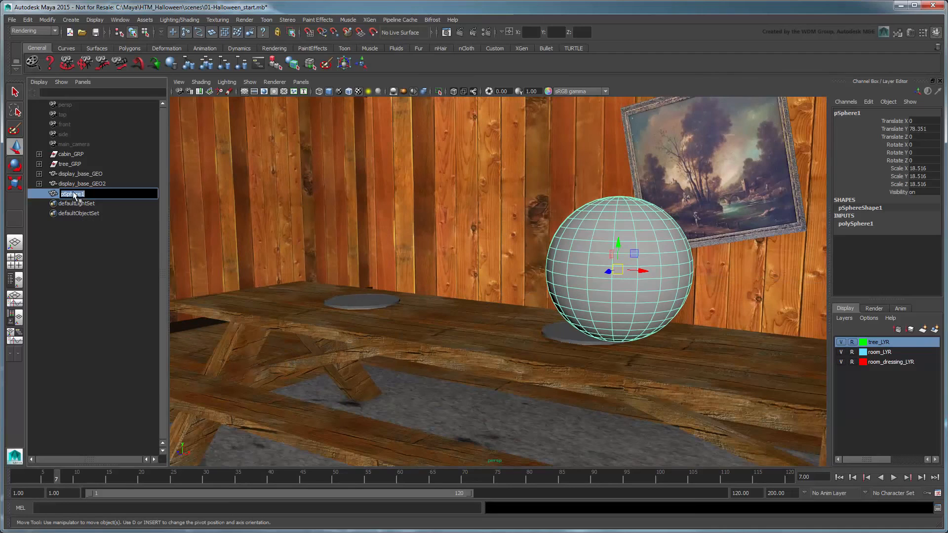
text(Pumpkin1_GEO)
key(Return)
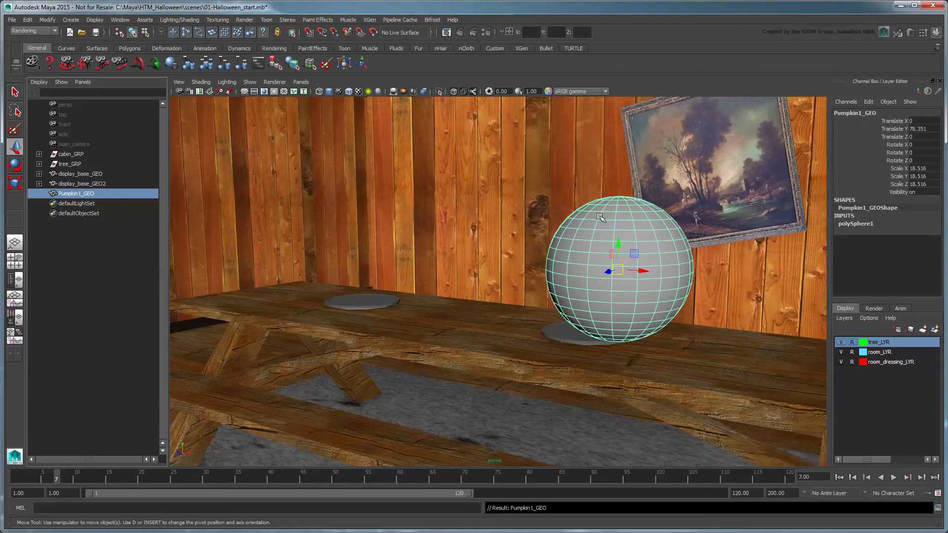
Select the vertex at the sphere's top pole, enable Soft Selection, and check the Move tool's soft selection settings.
right_drag(621, 226, 585, 223)
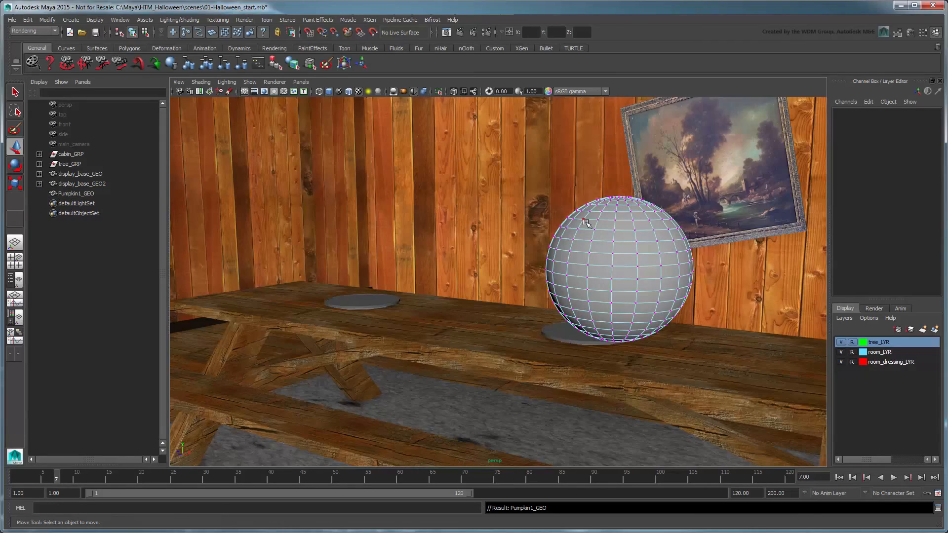
scroll(646, 261, up, 4)
alt+middle_drag(682, 260, 542, 257)
alt+drag(543, 257, 564, 277)
click(564, 256)
alt+middle_drag(618, 304, 535, 289)
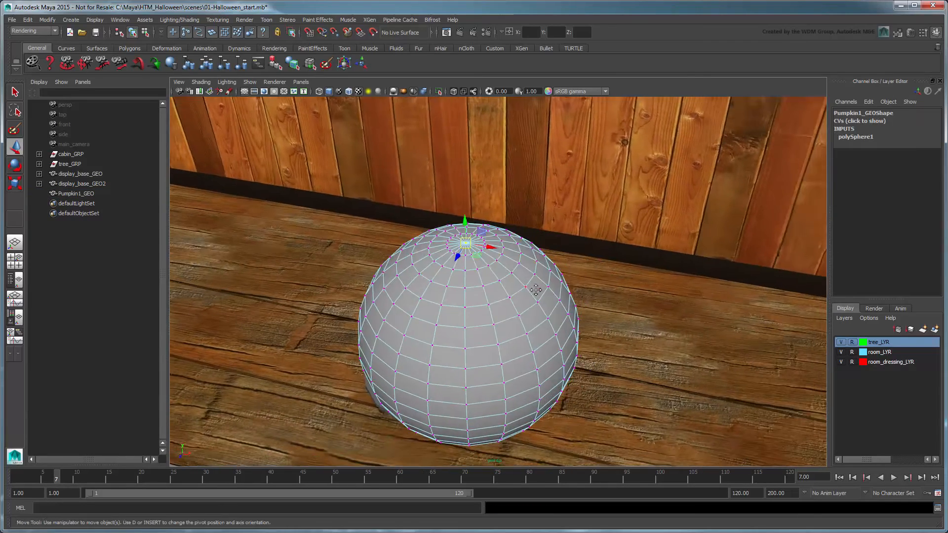
alt+drag(535, 290, 537, 282)
key(b)
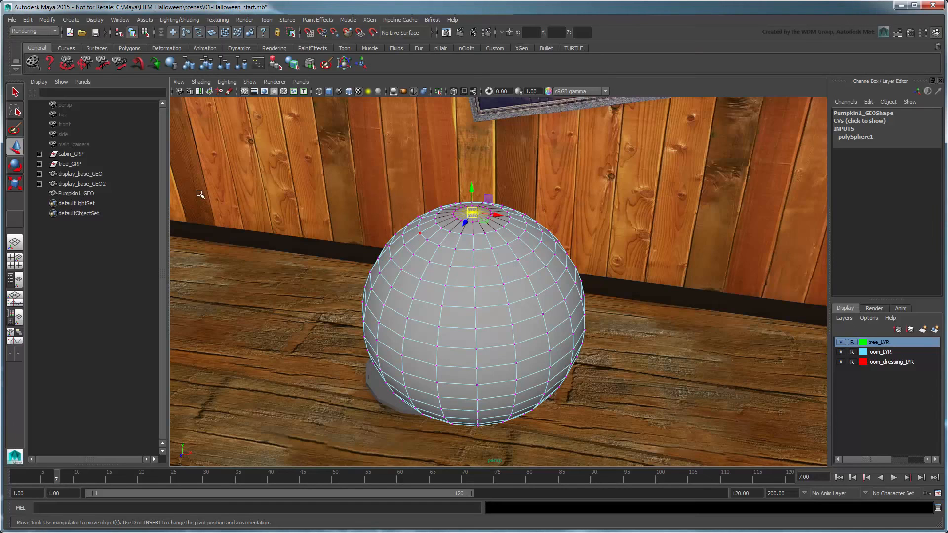
double_click(15, 147)
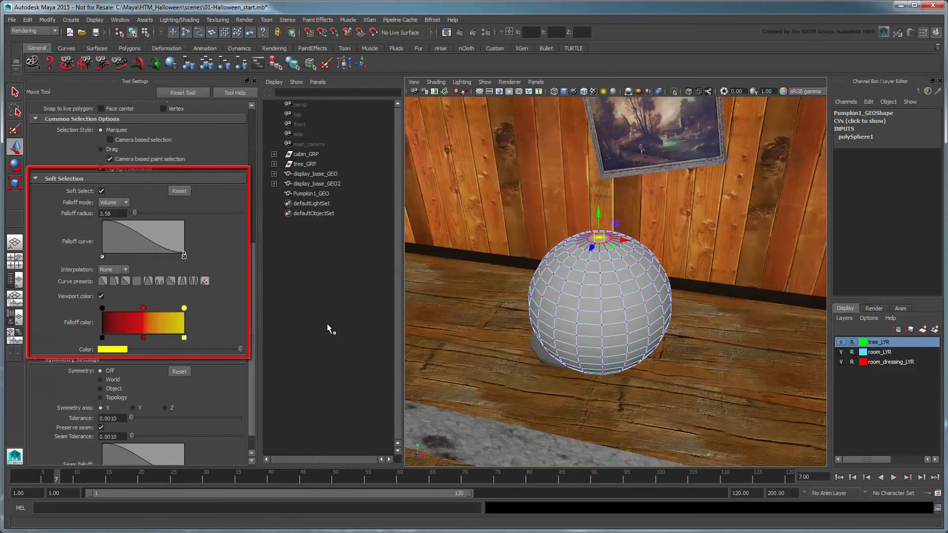
click(255, 81)
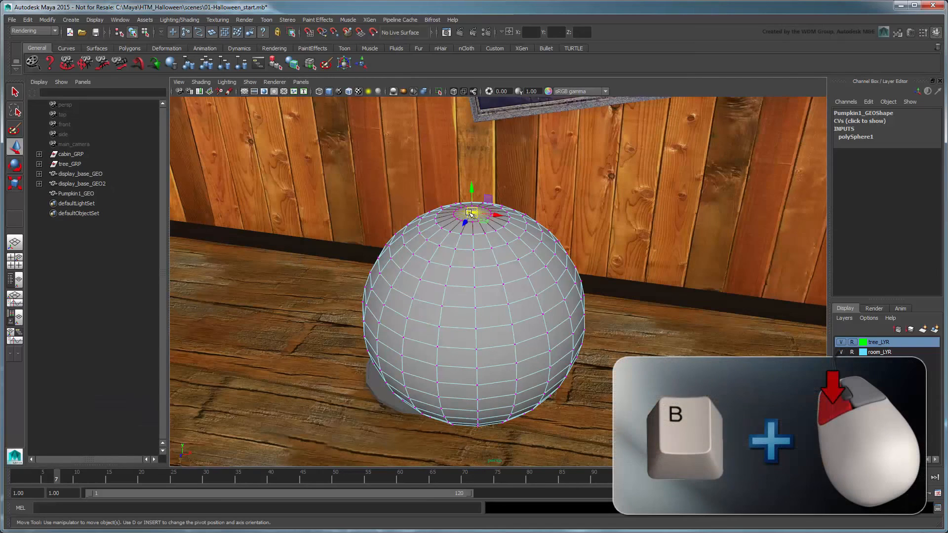
Widen the soft selection falloff over the sphere's upper part and lower the top pole vertex to form a rounded dimple.
drag(476, 219, 542, 224)
alt+drag(526, 259, 518, 214)
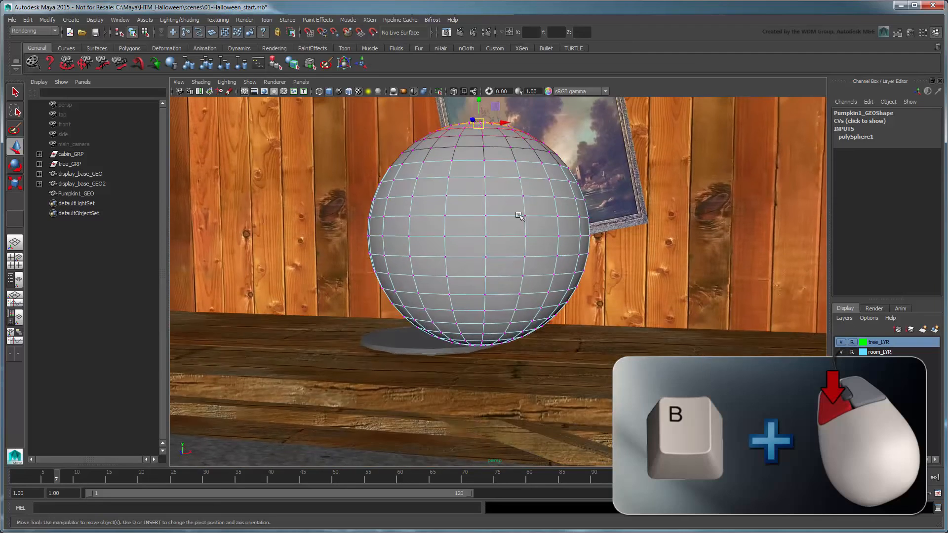
alt+middle_drag(518, 213, 500, 287)
drag(466, 197, 494, 200)
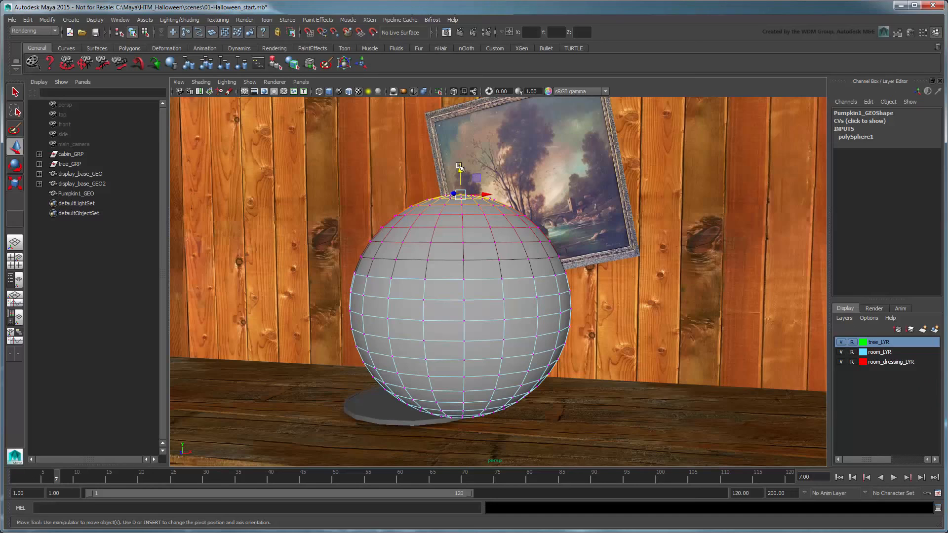
drag(458, 166, 476, 222)
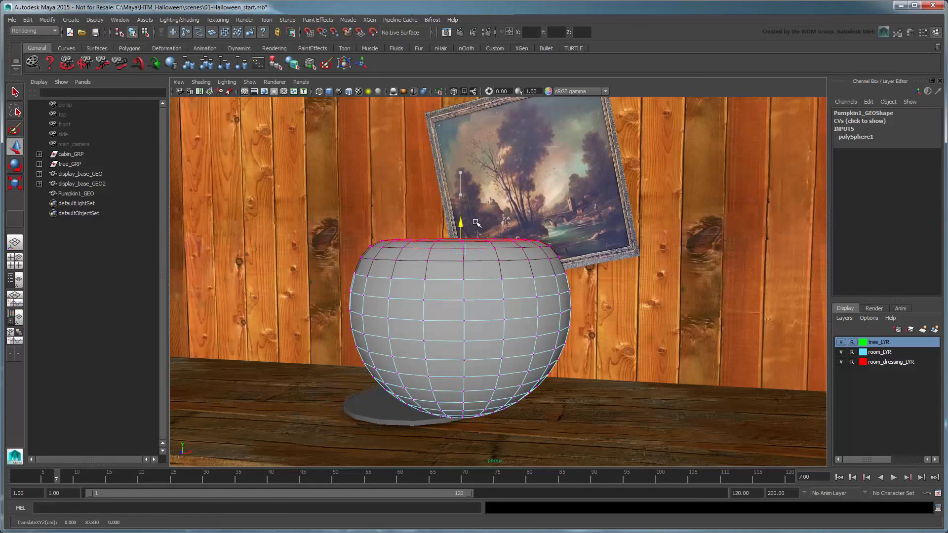
alt+drag(528, 268, 523, 279)
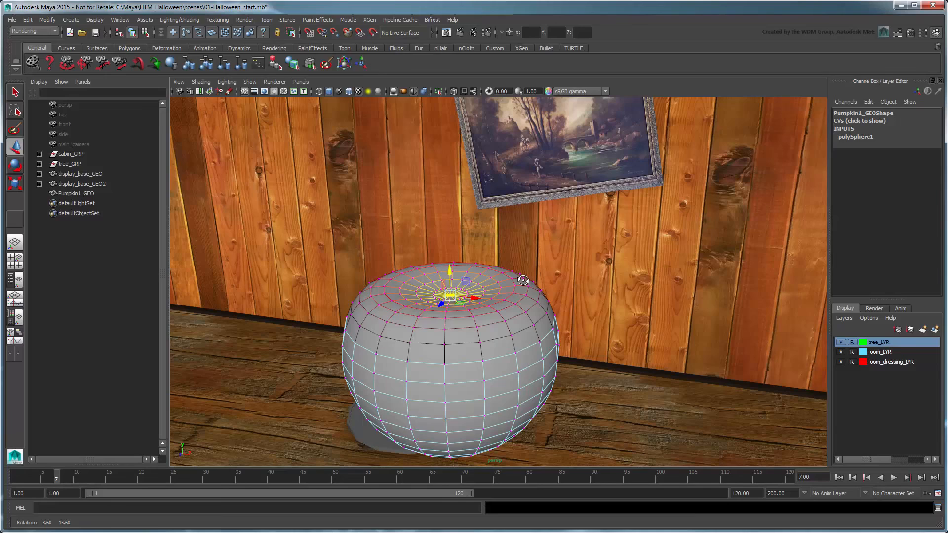
alt+drag(523, 280, 529, 267)
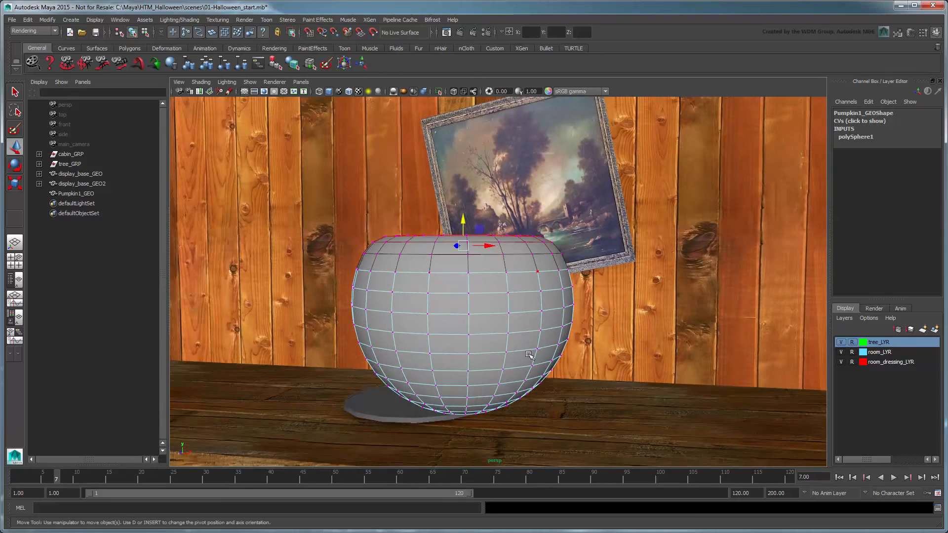
Select the bottom pole vertex, adjust its soft selection falloff, and raise it to push in the pumpkin's underside.
alt+drag(531, 390, 533, 357)
alt+right_drag(533, 357, 520, 403)
alt+middle_drag(520, 403, 520, 381)
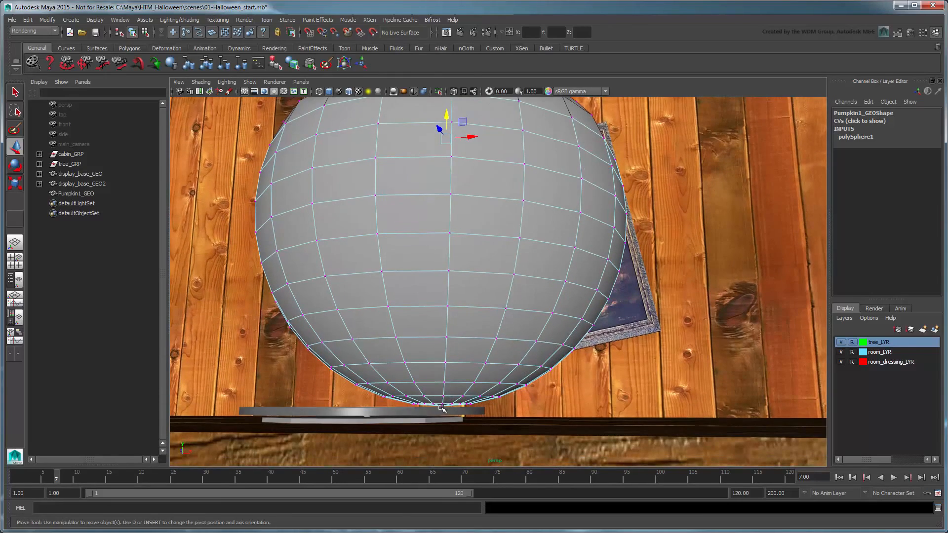
click(442, 406)
key(b)
drag(441, 394, 407, 385)
alt+drag(496, 363, 494, 390)
drag(457, 354, 495, 339)
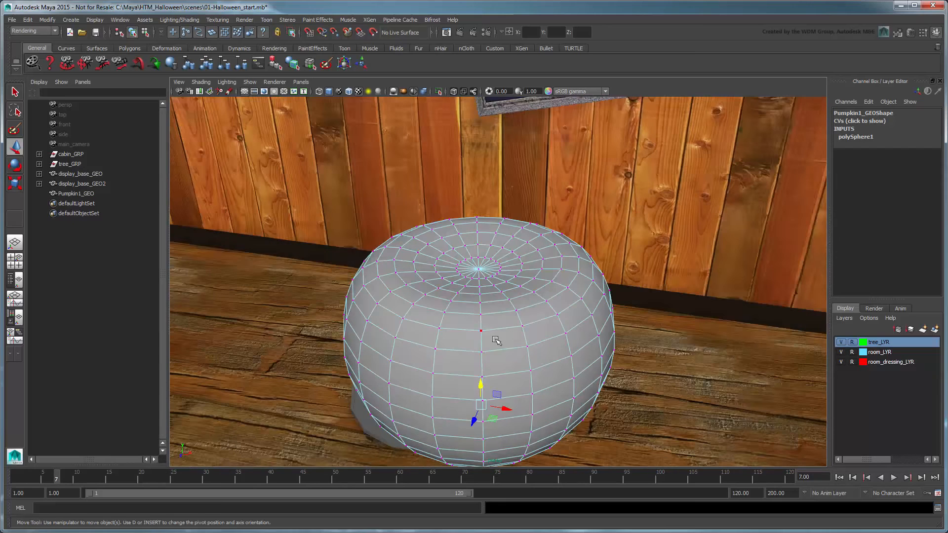
Turn off Soft Selection, scale alternating vertical edge loops uniformly by about 1.063 to form ribs, and return to object mode.
key(b)
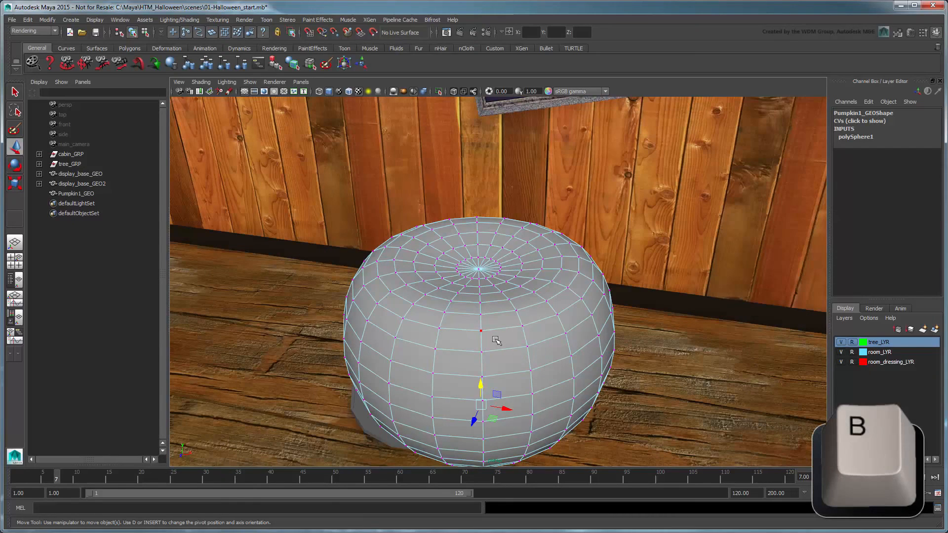
right_drag(495, 340, 495, 321)
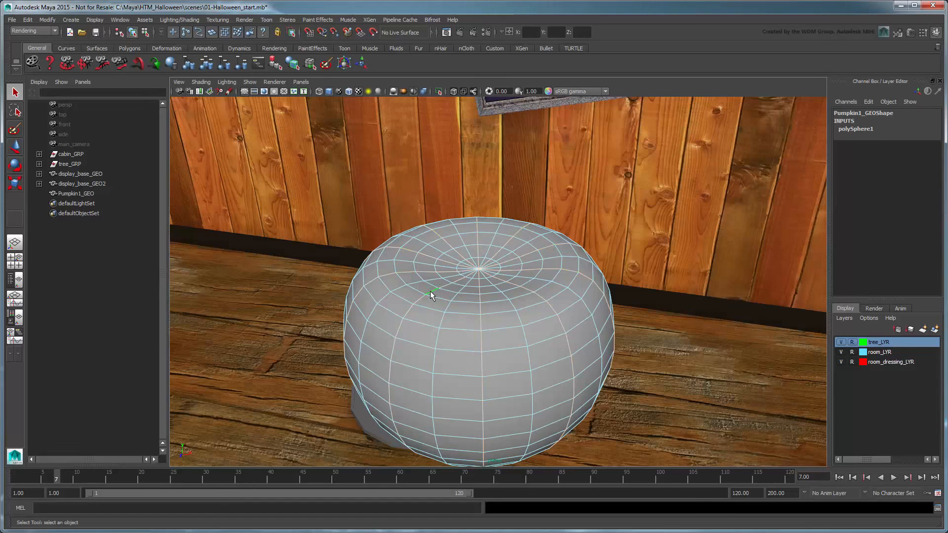
key(r)
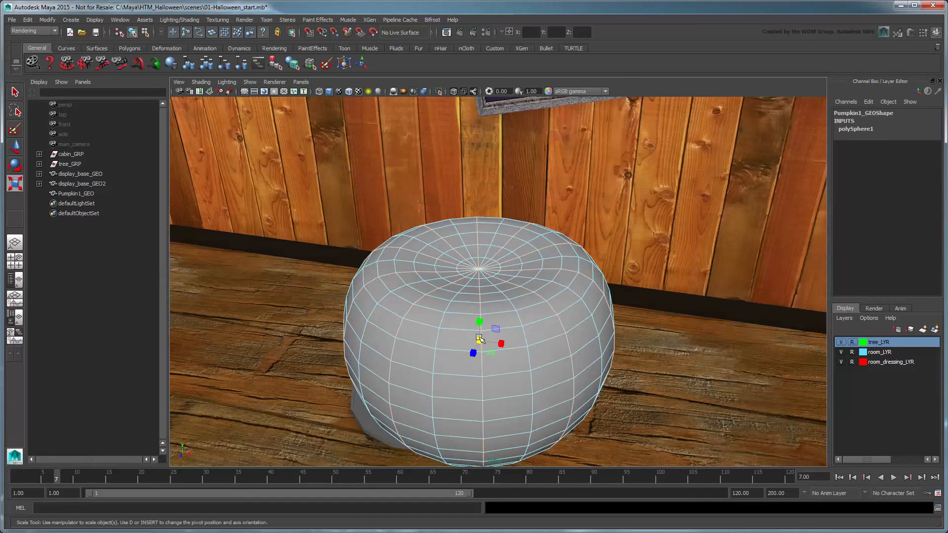
drag(481, 339, 491, 341)
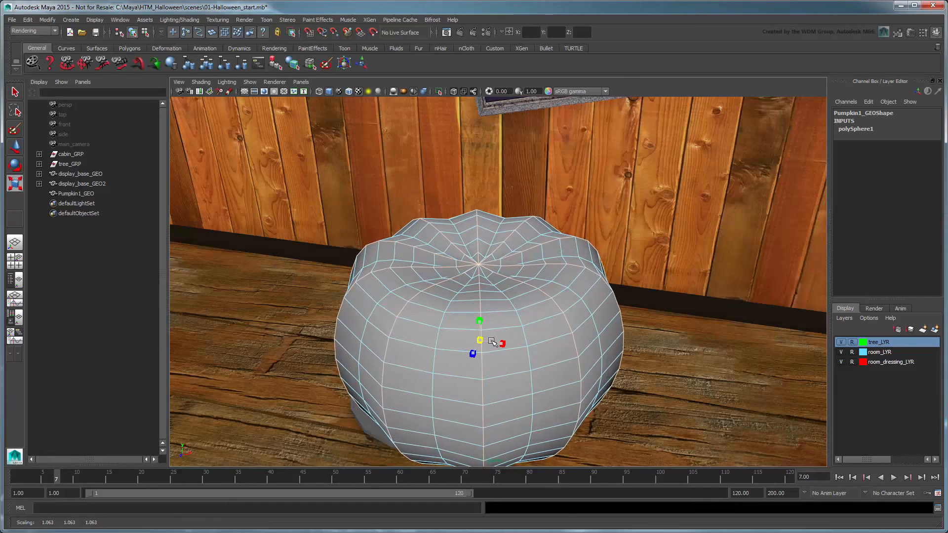
key(q)
right_drag(491, 341, 535, 324)
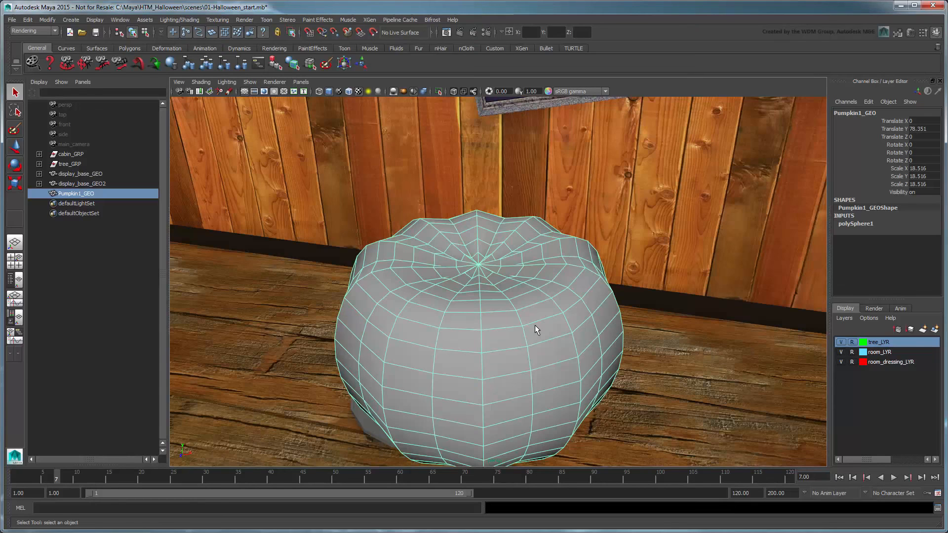
Convert the pumpkin's top centre vertex to its surrounding faces and scale those faces down uniformly.
key(F9)
scroll(500, 293, up, 5)
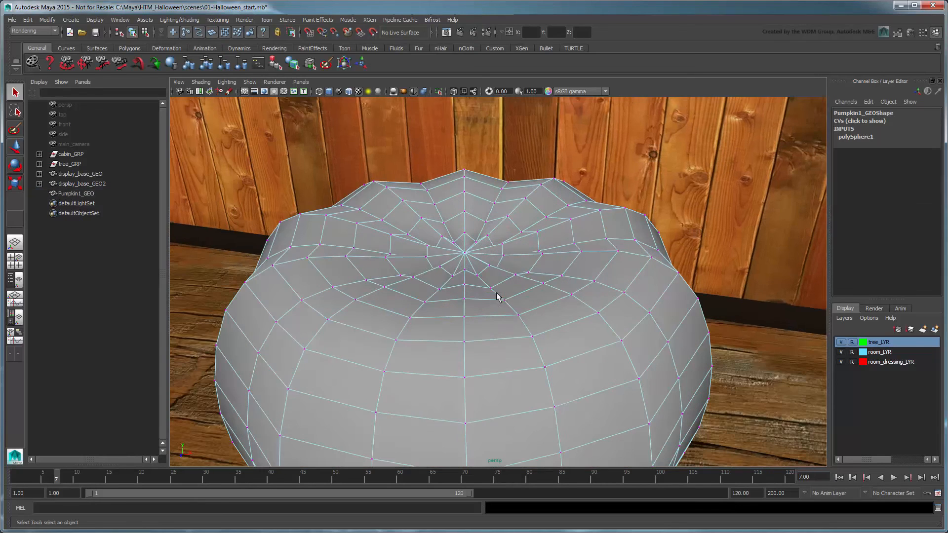
click(464, 252)
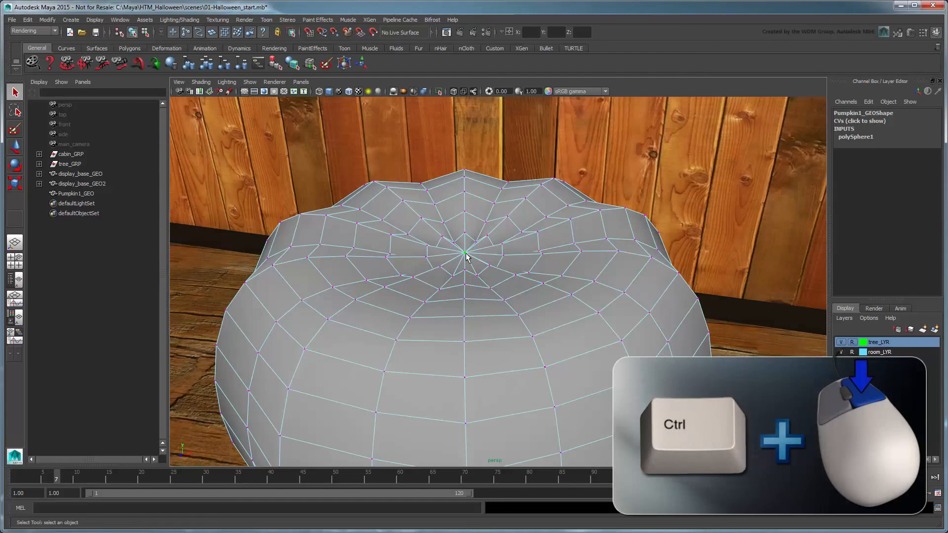
ctrl+right_click(466, 255)
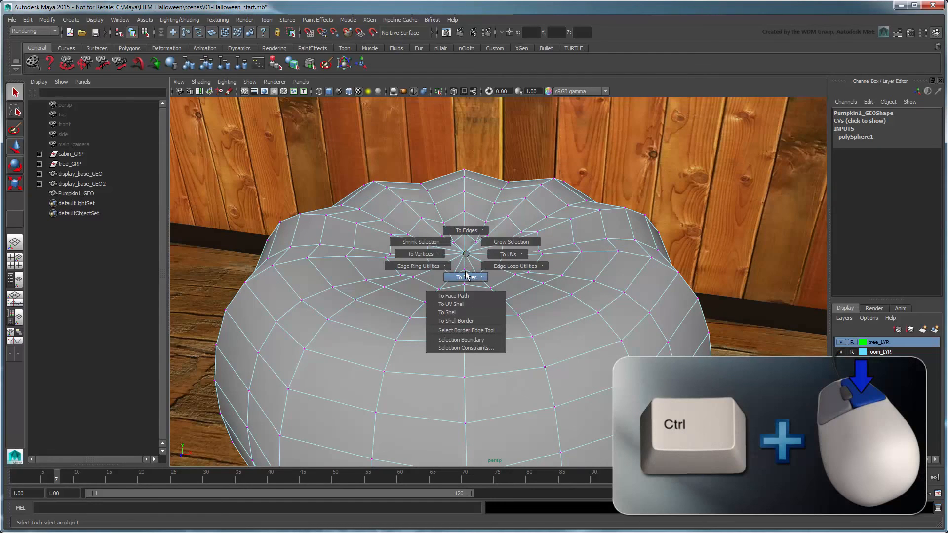
click(466, 276)
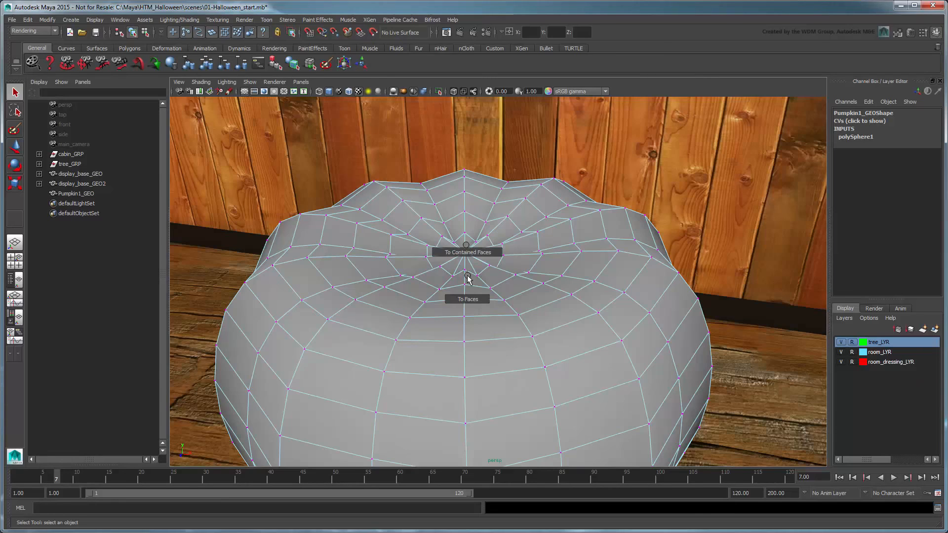
ctrl+right_drag(468, 279, 484, 299)
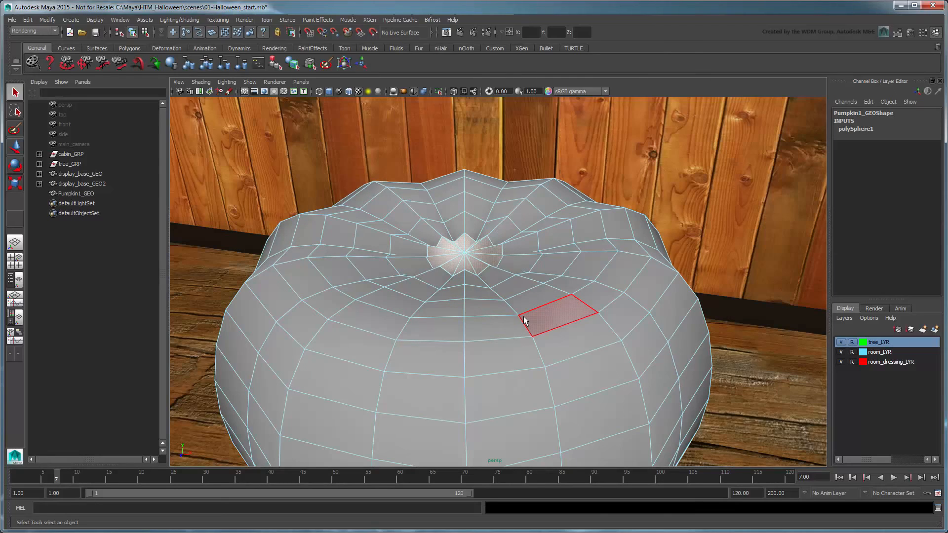
key(r)
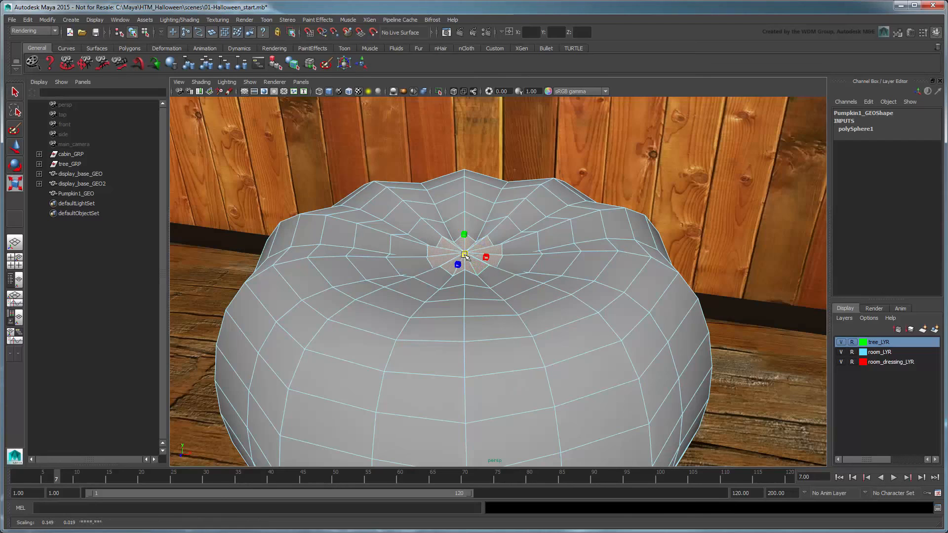
drag(465, 255, 450, 256)
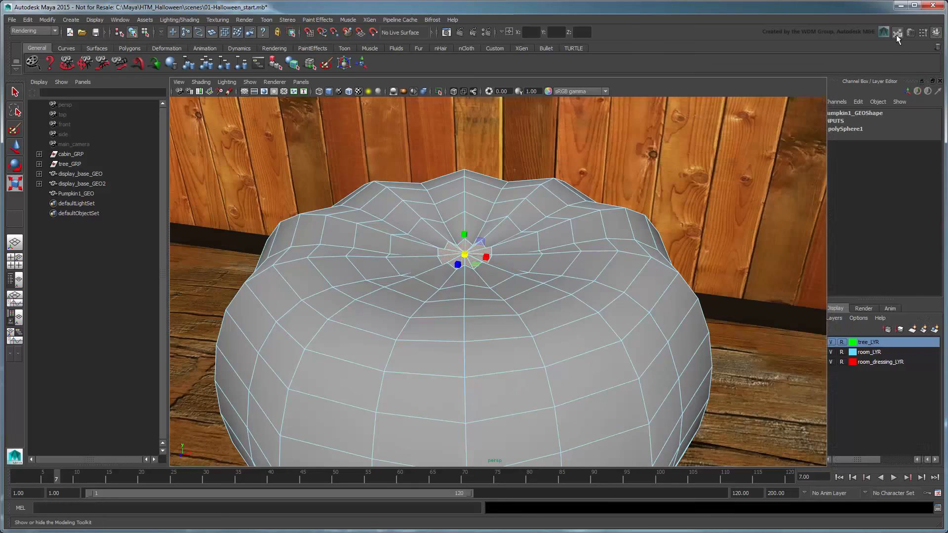
Activate the Modeling Toolkit and extrude the pumpkin's selected top centre faces by a Local Z of 2.38 to start the stem.
click(896, 35)
click(925, 95)
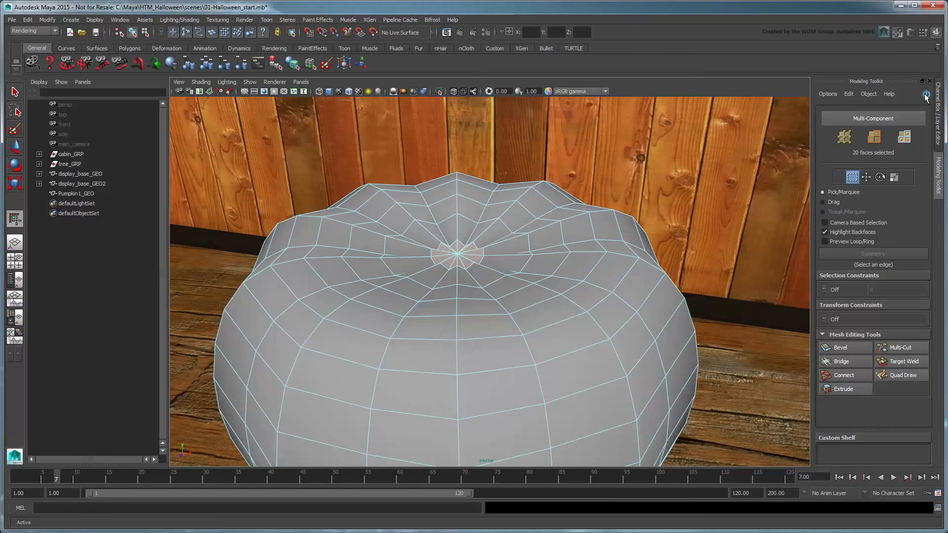
click(854, 388)
scroll(926, 392, down, 2)
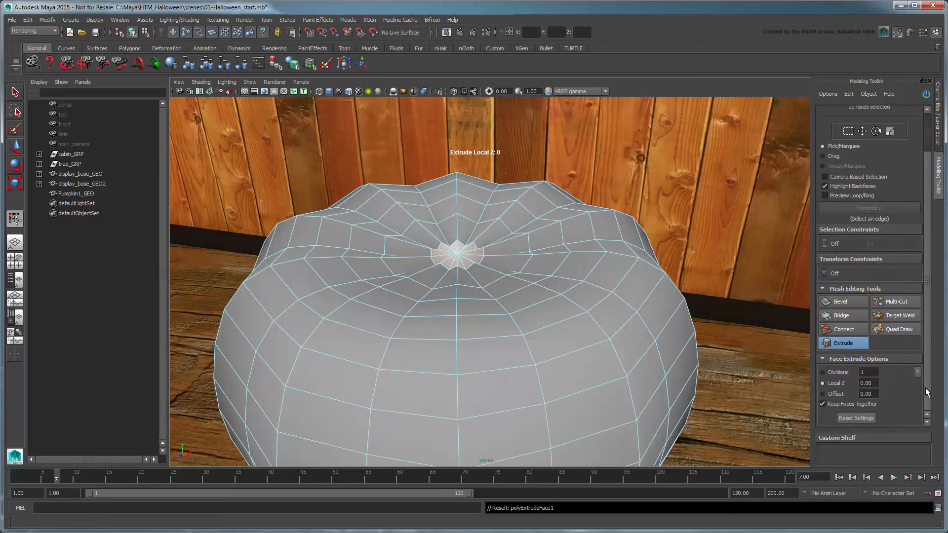
drag(518, 263, 516, 262)
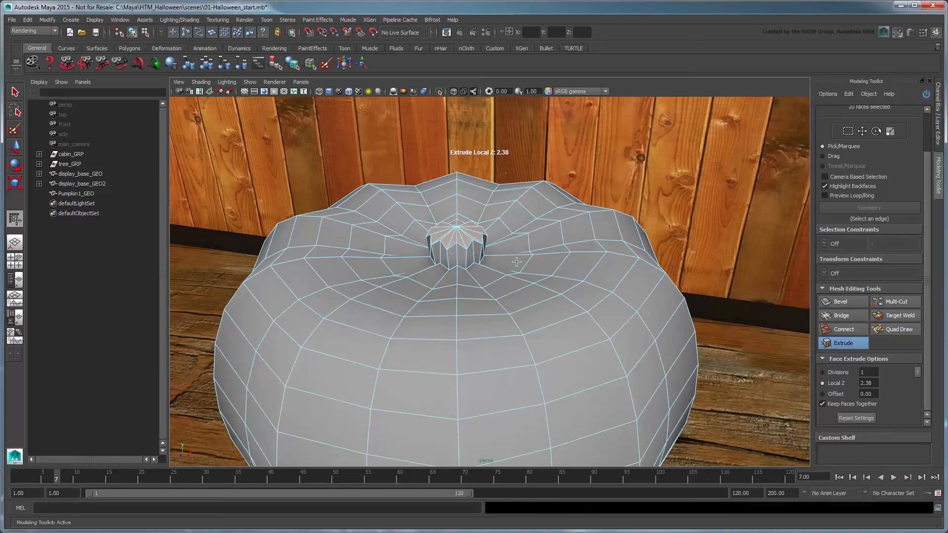
Extrude the stem's end faces again, shape them with move, rotate and scale into a tilted, tapered tip, and return to object mode.
key(g)
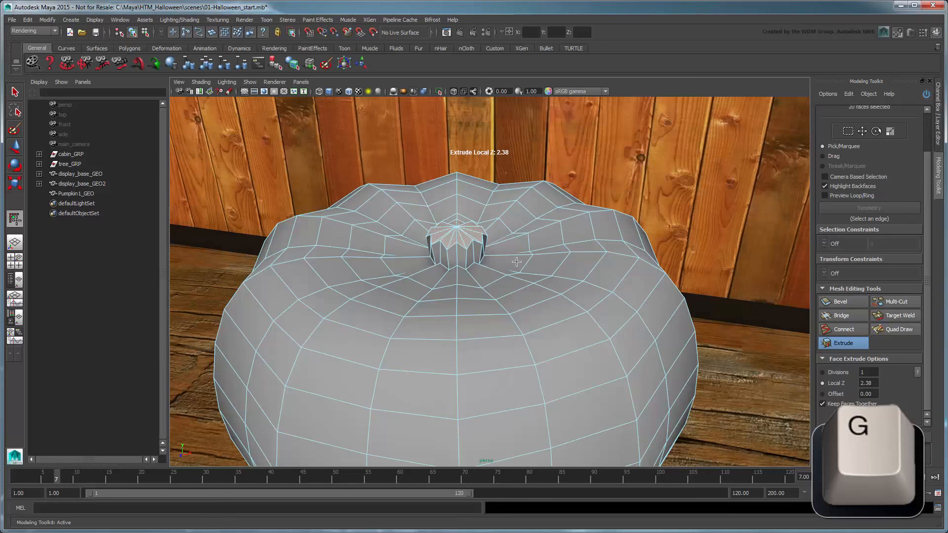
key(w)
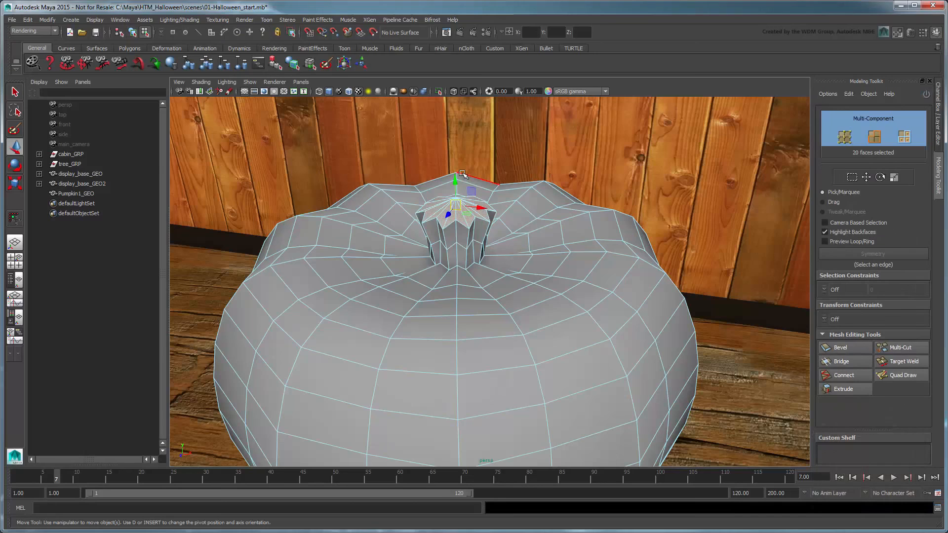
drag(455, 179, 434, 192)
key(e)
key(r)
alt+drag(586, 296, 569, 273)
alt+middle_drag(569, 273, 561, 283)
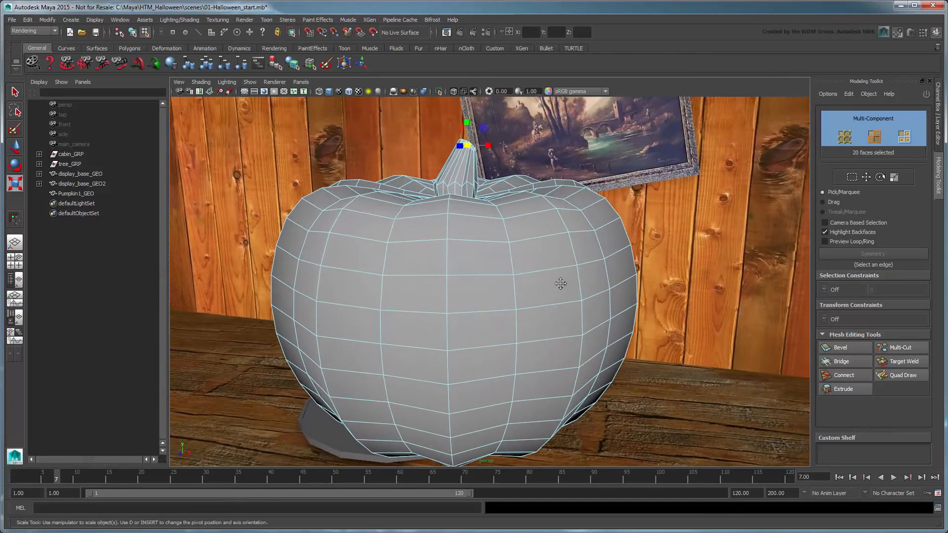
key(F8)
click(652, 335)
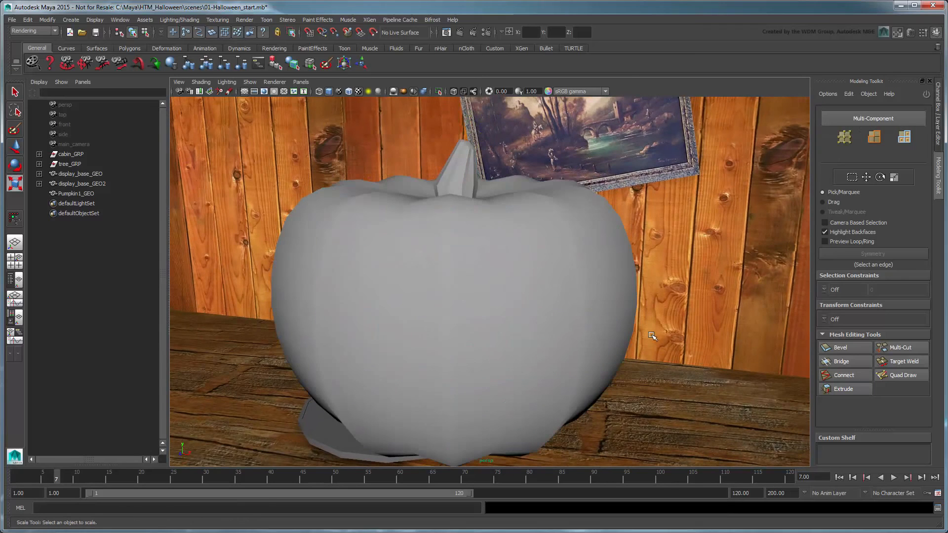
Select all faces of the stem, including its lower face loops, and soften their edges using the Polygons menu set.
click(465, 173)
right_drag(465, 173, 464, 195)
alt+middle_drag(464, 195, 478, 275)
alt+drag(478, 275, 470, 253)
alt+right_drag(469, 252, 520, 221)
key(q)
drag(371, 124, 495, 193)
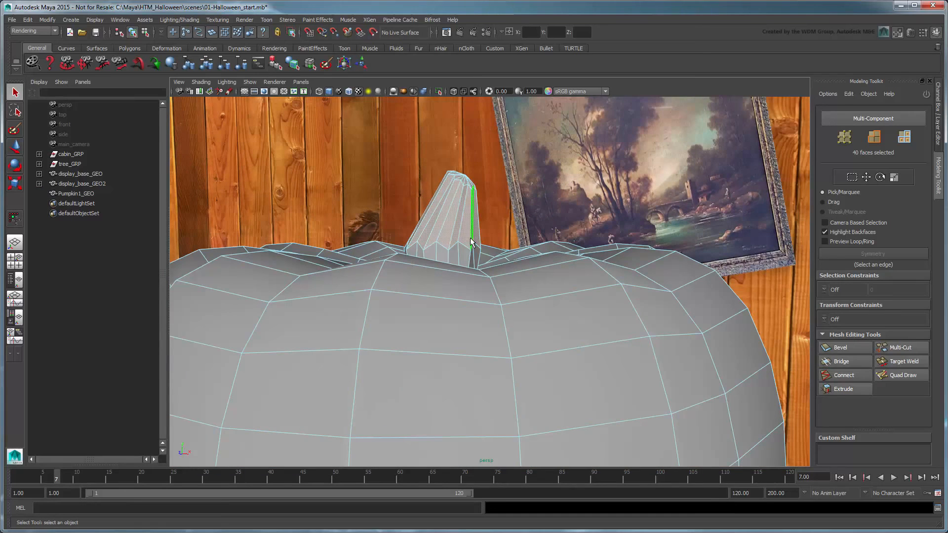
shift+double_click(451, 255)
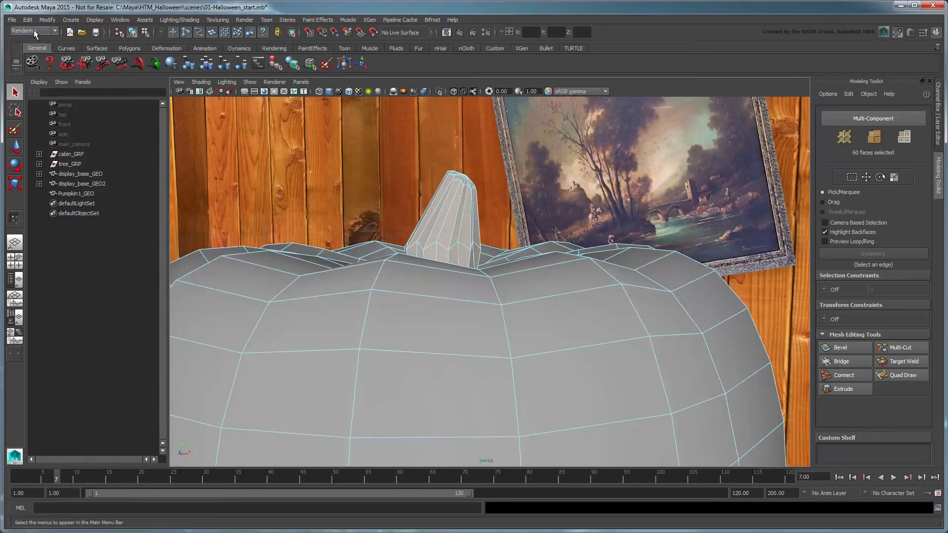
click(33, 31)
click(36, 44)
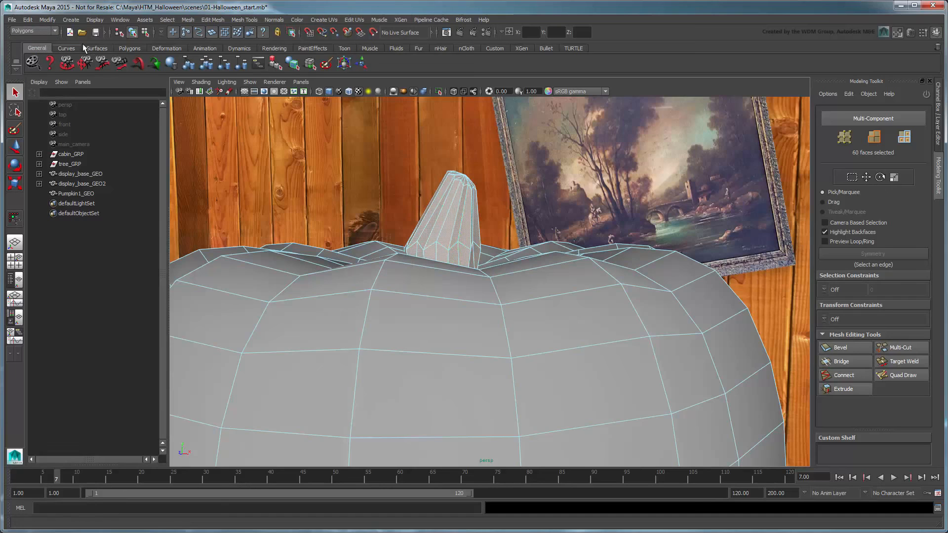
click(275, 20)
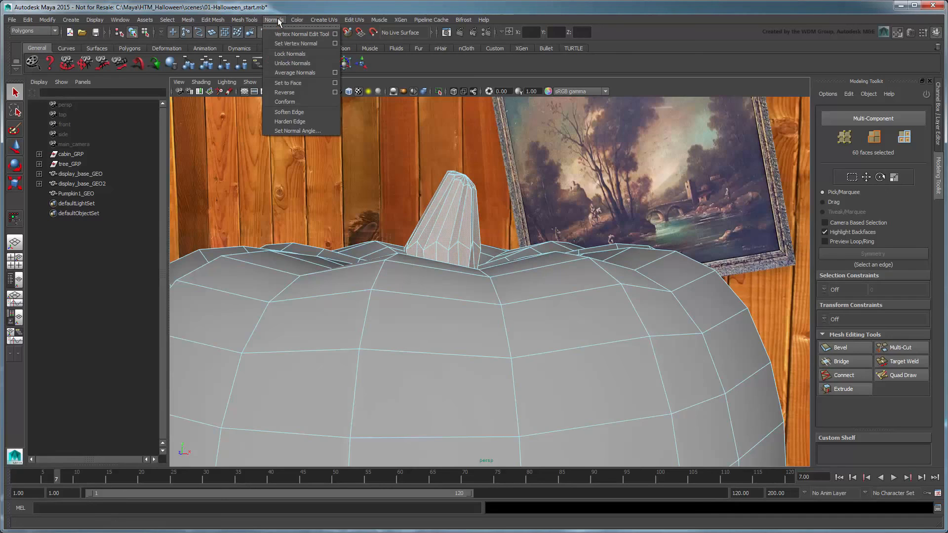
click(321, 112)
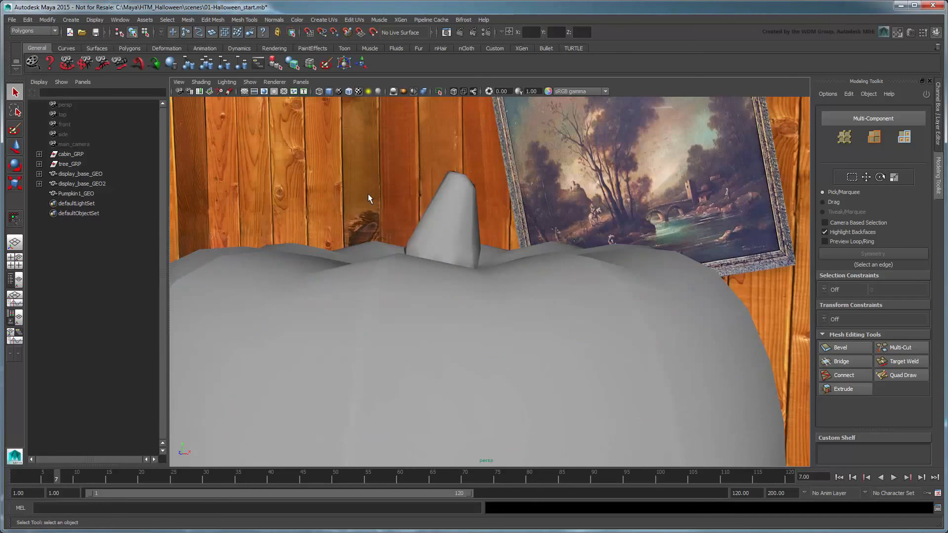
Duplicate the pumpkin and rename the copy Pumpkin2_GEO.
scroll(368, 194, down, 5)
mouse_move(406, 224)
alt+middle_down()
mouse_move(381, 183)
mouse_move(408, 169)
alt+middle_up()
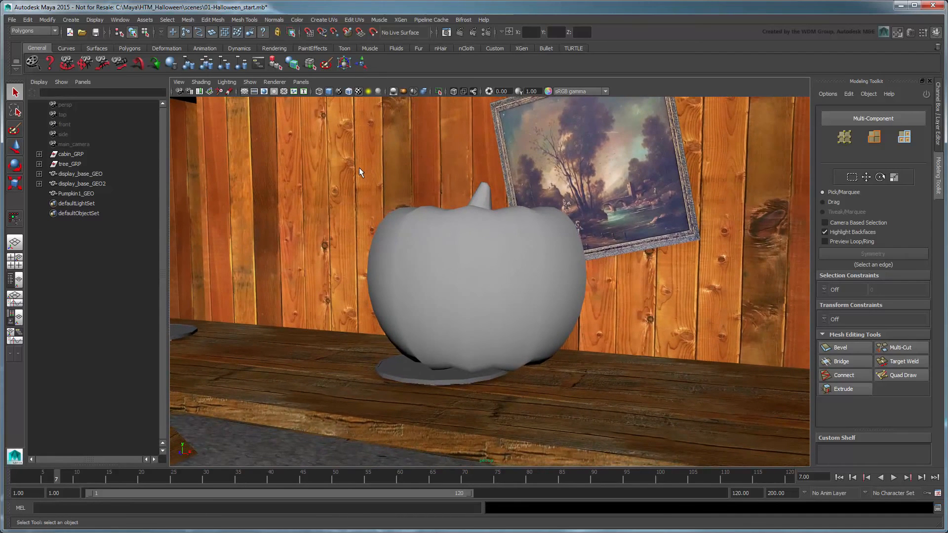
click(446, 254)
key(ctrl+d)
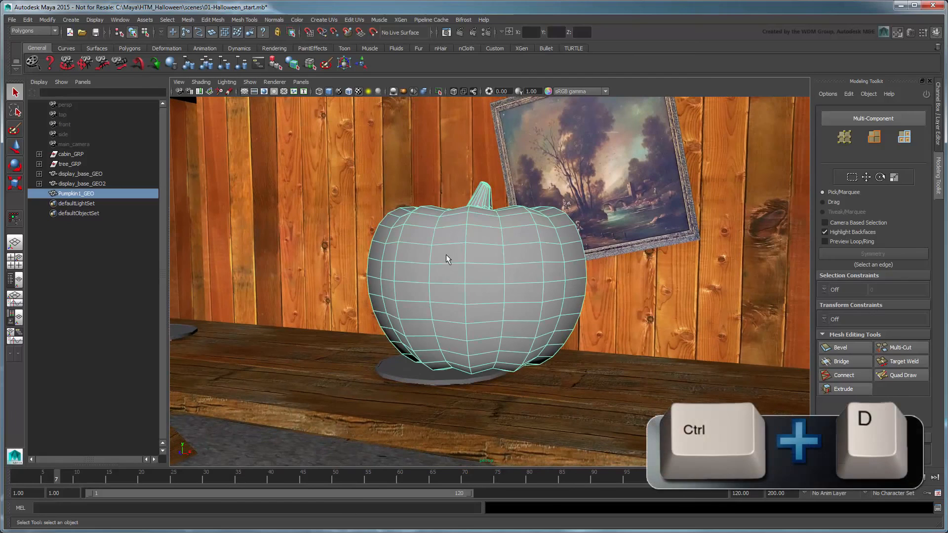
double_click(92, 205)
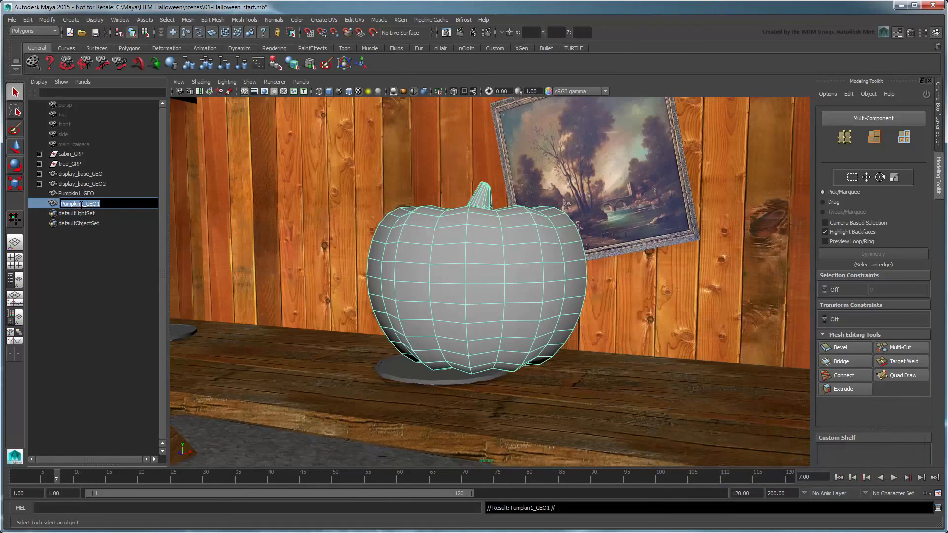
text(Pumpkin2_GEO)
key(Return)
Move Pumpkin1_GEO to the empty display stand, point-snap it to the stand's centre in wireframe, and raise it to sit on top.
click(101, 193)
key(f)
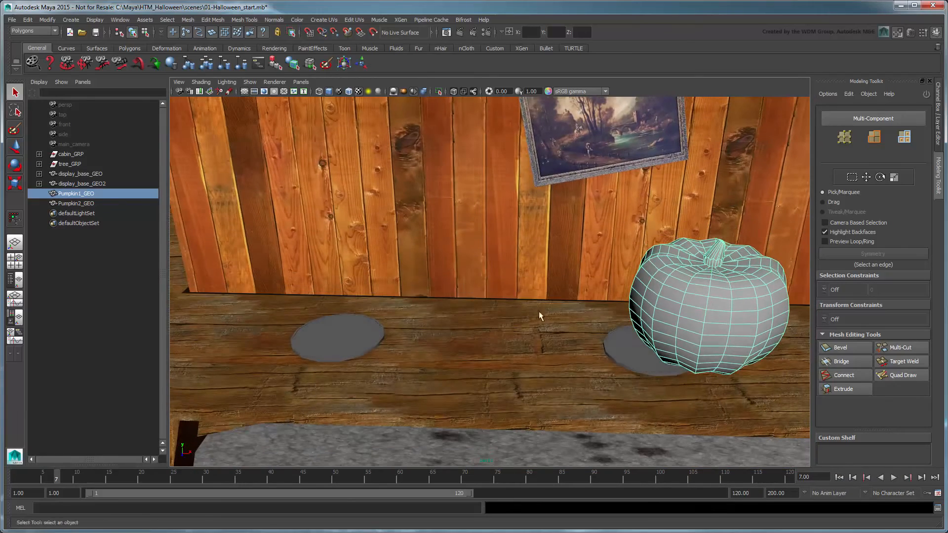
key(w)
drag(728, 302, 391, 295)
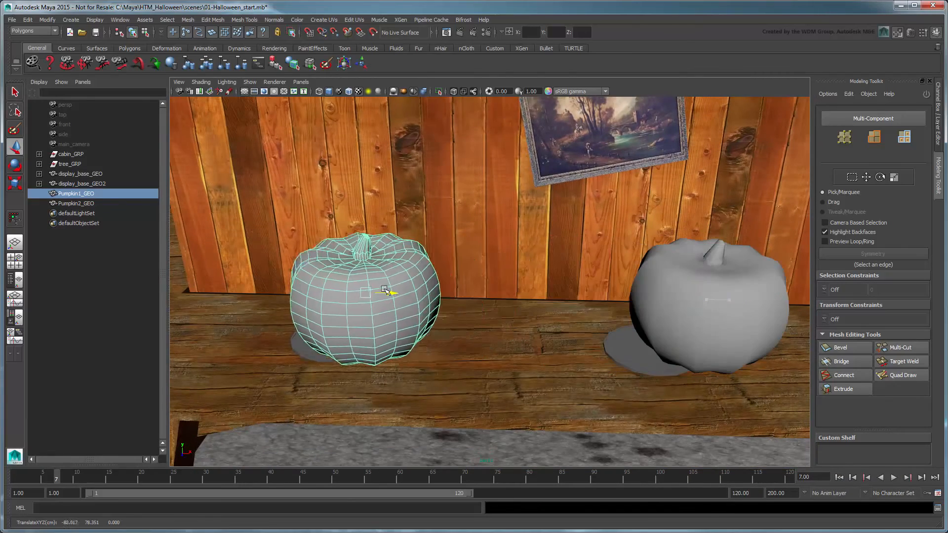
alt+right_drag(391, 297, 439, 323)
key(4)
alt+middle_drag(440, 323, 499, 324)
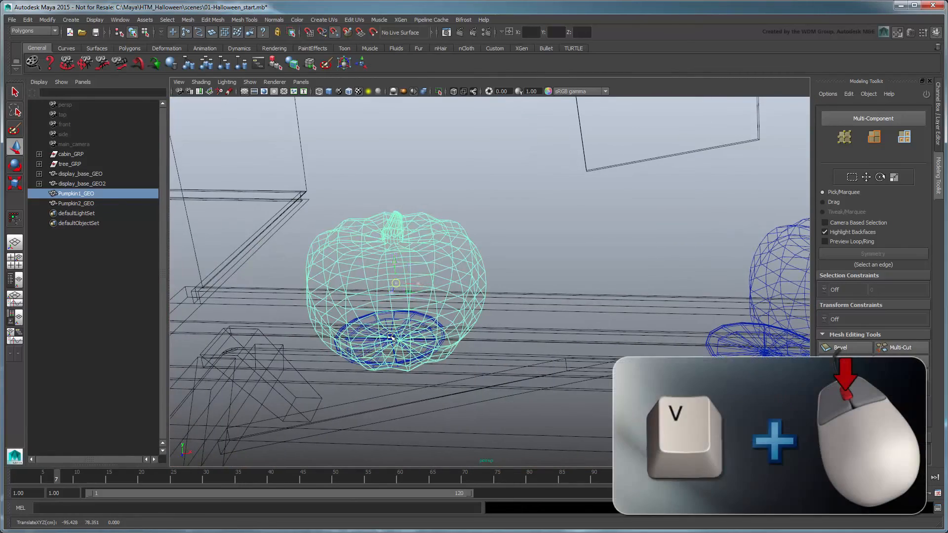
drag(396, 283, 382, 254)
Point-snap Pumpkin2_GEO to the centre of its own display stand, raise it onto the stand, and restore textured shading.
alt+middle_drag(576, 339, 415, 318)
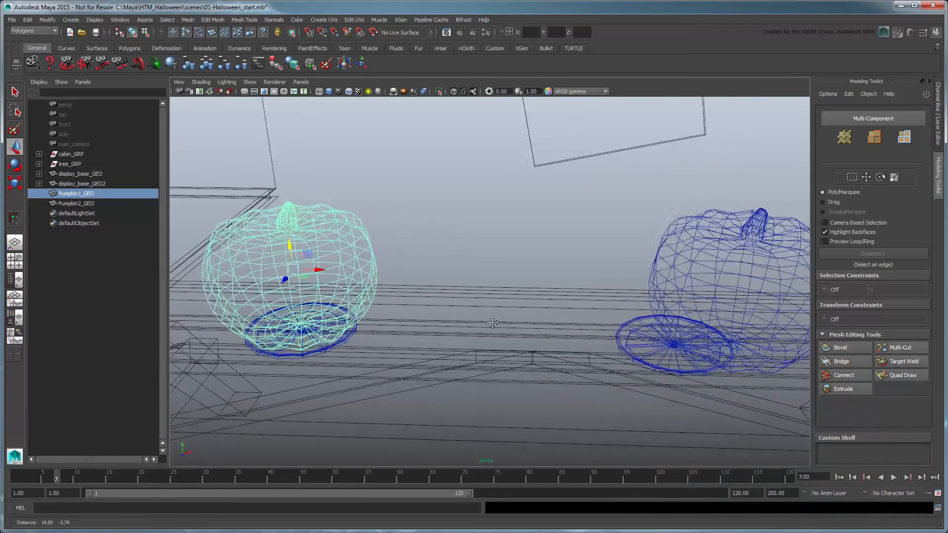
click(679, 288)
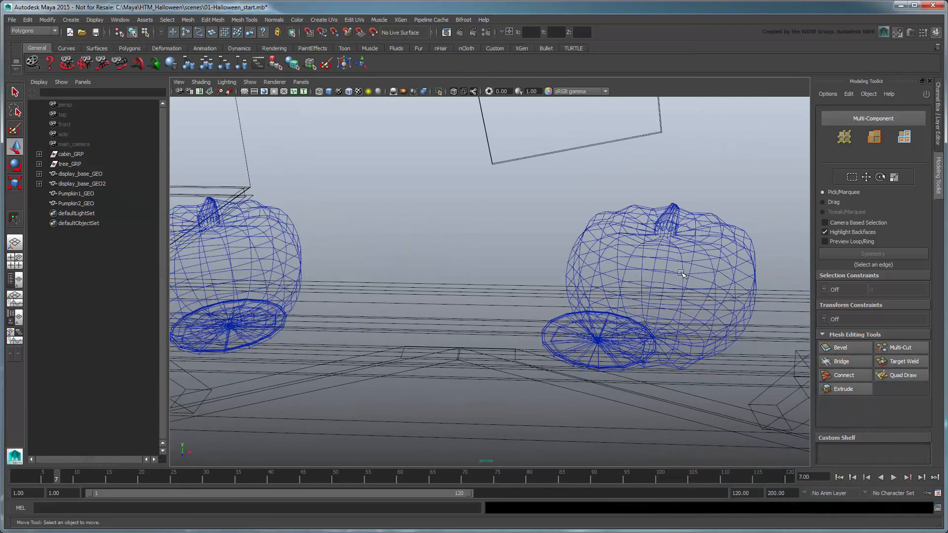
click(679, 278)
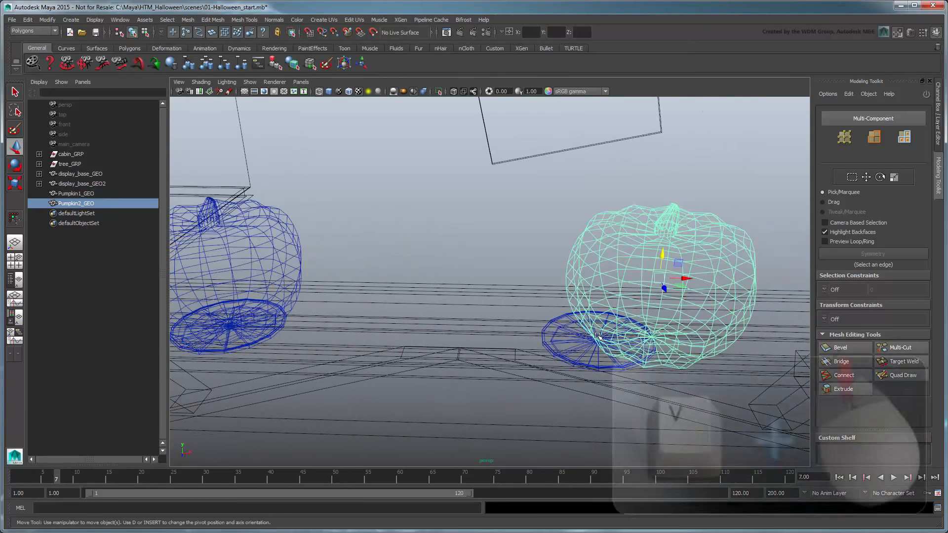
middle_drag(597, 336, 602, 268)
drag(602, 267, 603, 257)
key(6)
mouse_move(597, 301)
alt+mouse_down()
mouse_move(593, 269)
mouse_move(602, 257)
alt+mouse_up()
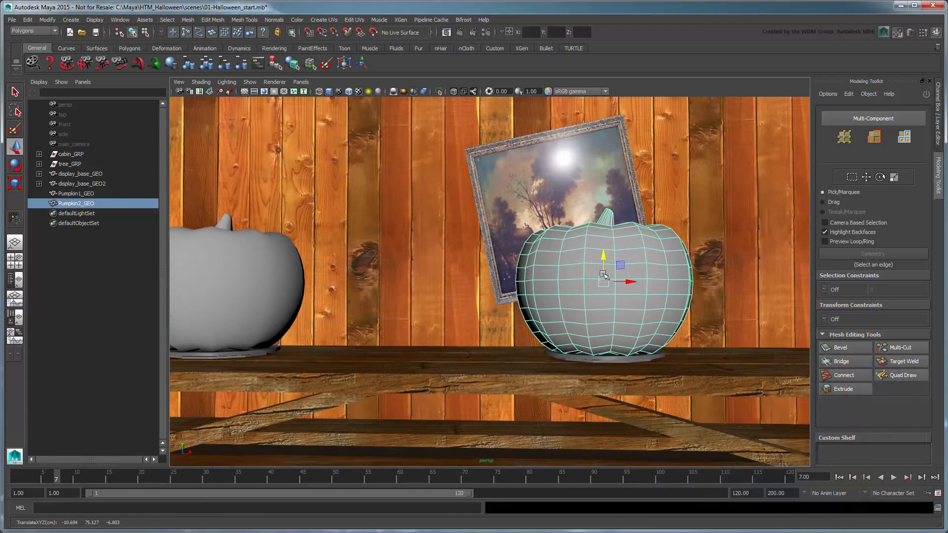
alt+middle_drag(575, 325, 642, 326)
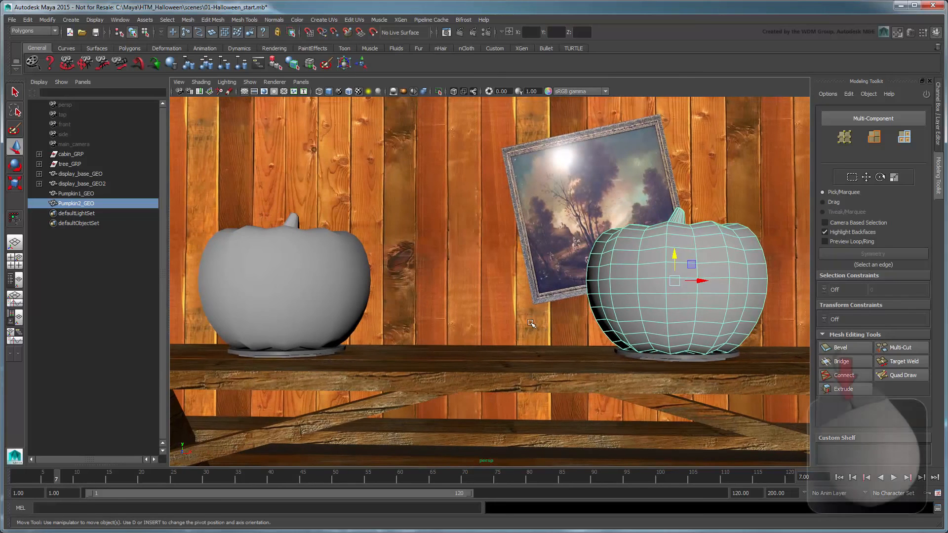
Parent Pumpkin2_GEO under display_base_GEO2's spinning_stand_GEO and Pumpkin1_GEO under display_base_GEO's spinning_stand_GEO.
click(39, 184)
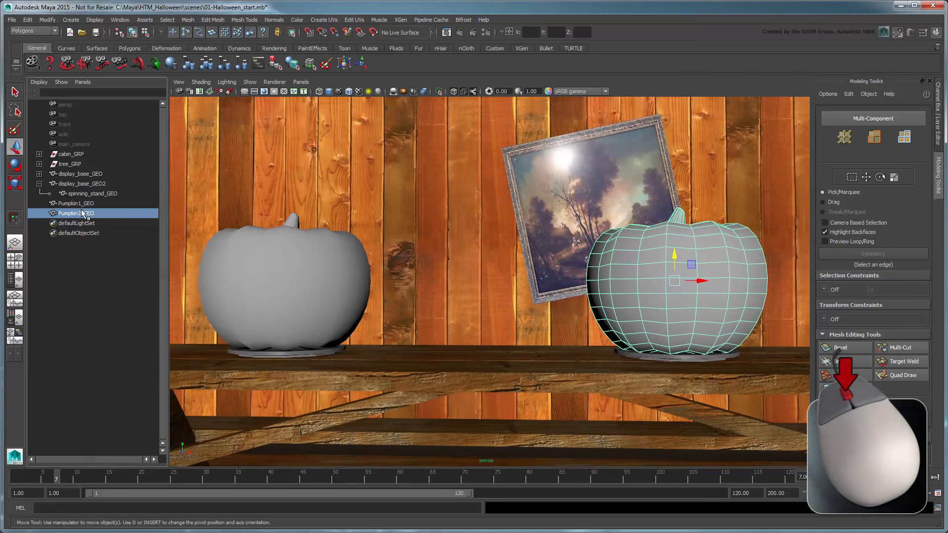
middle_drag(85, 215, 113, 195)
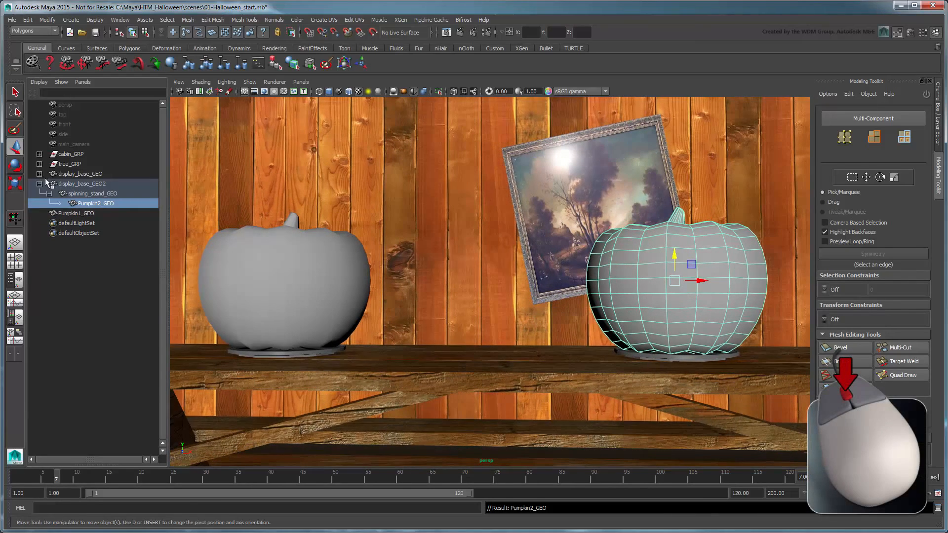
click(39, 174)
click(61, 222)
middle_drag(59, 221, 104, 187)
click(49, 184)
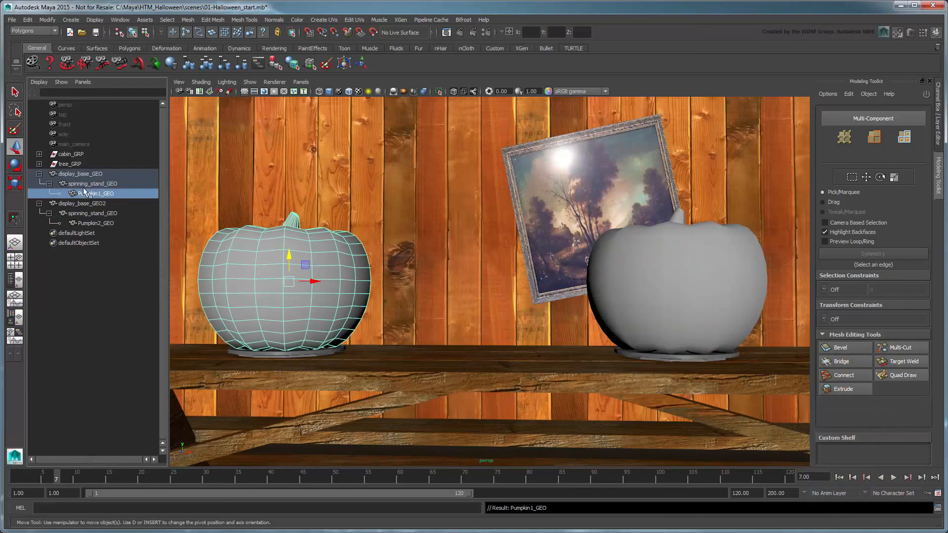
Play the animation to check the pumpkins on their spinning stands, rewind to frame 1, and clear the selection.
key(alt+v)
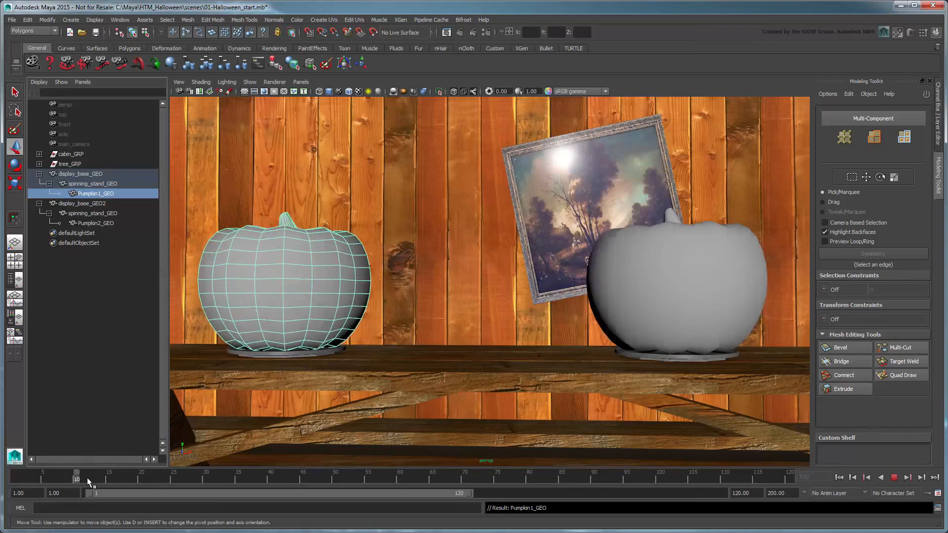
drag(187, 478, 1, 485)
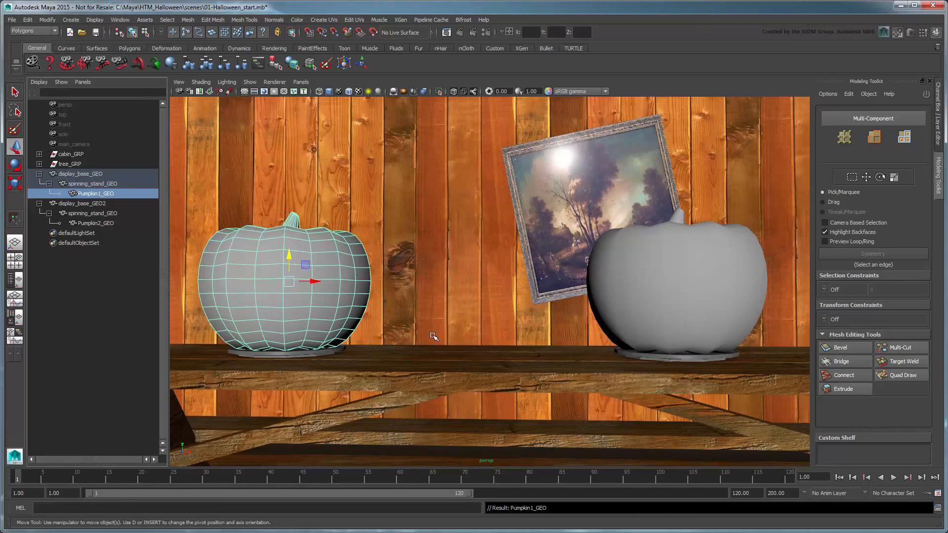
click(436, 321)
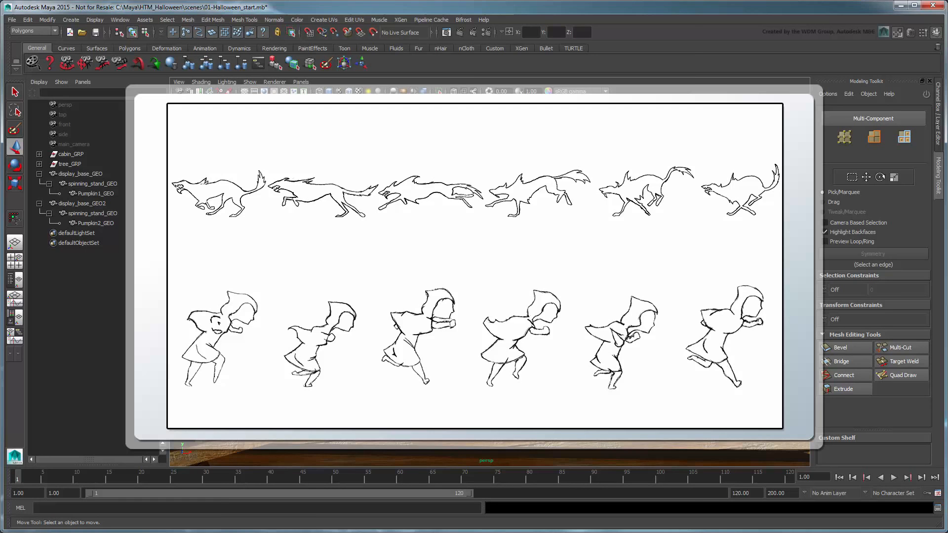
Assign a new Lambert material to Pumpkin1_GEO and name it wolf_stencil_MAT.
key(q)
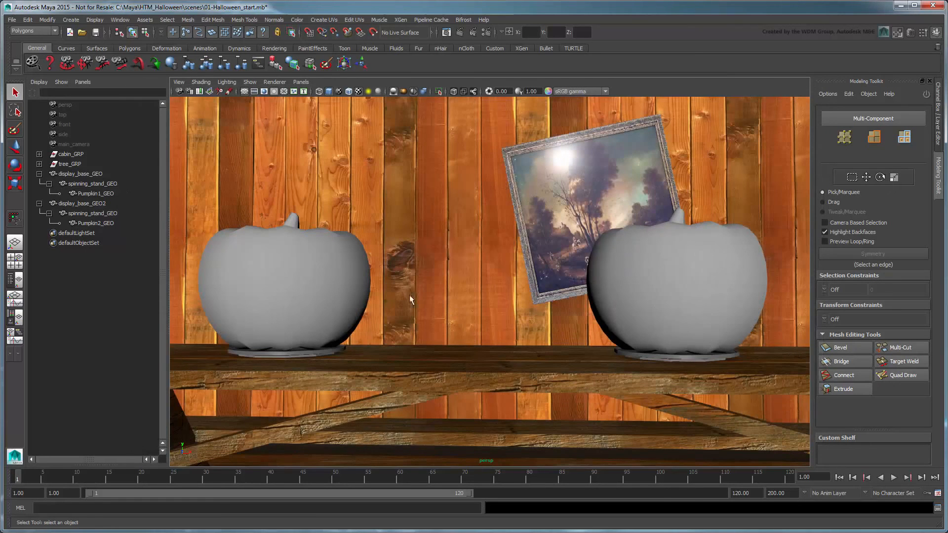
click(323, 275)
right_drag(322, 270, 320, 421)
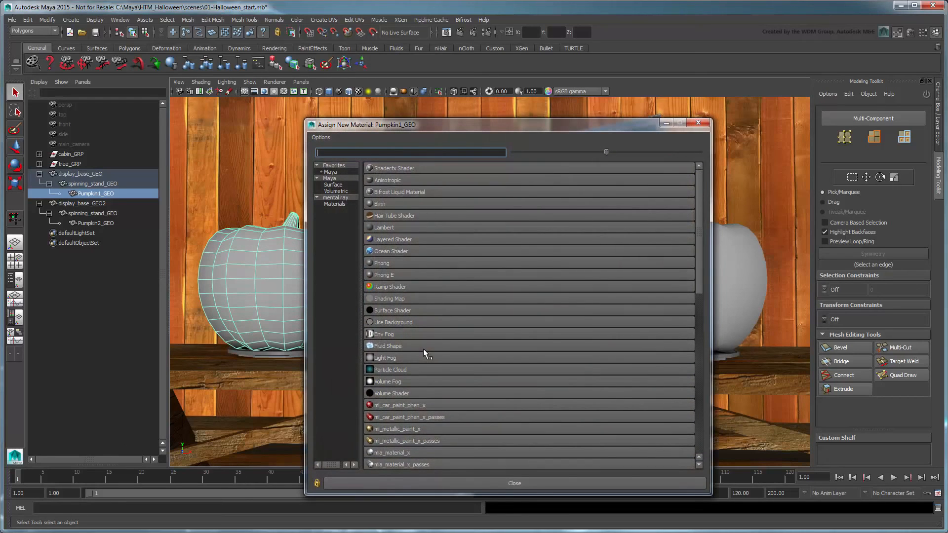
click(404, 228)
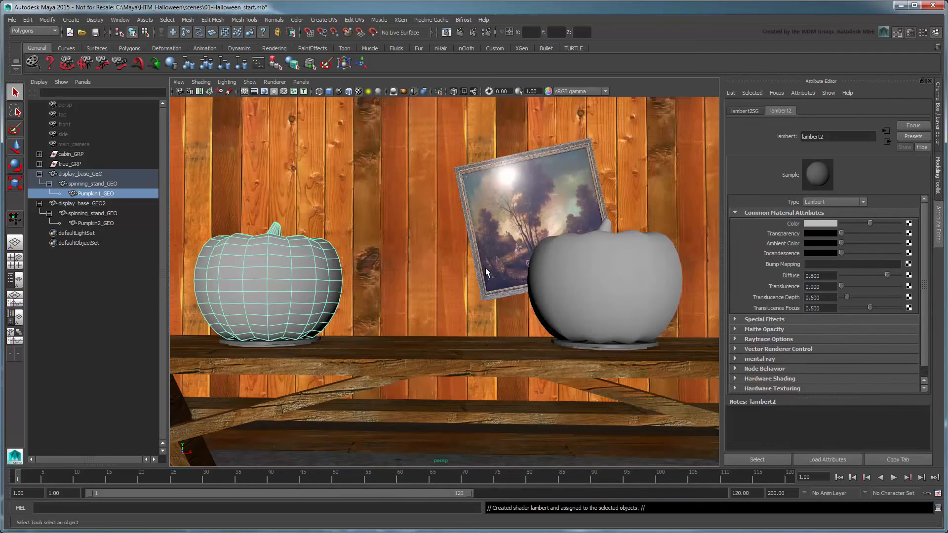
double_click(834, 136)
text(wolf_stencil_MAT)
key(Return)
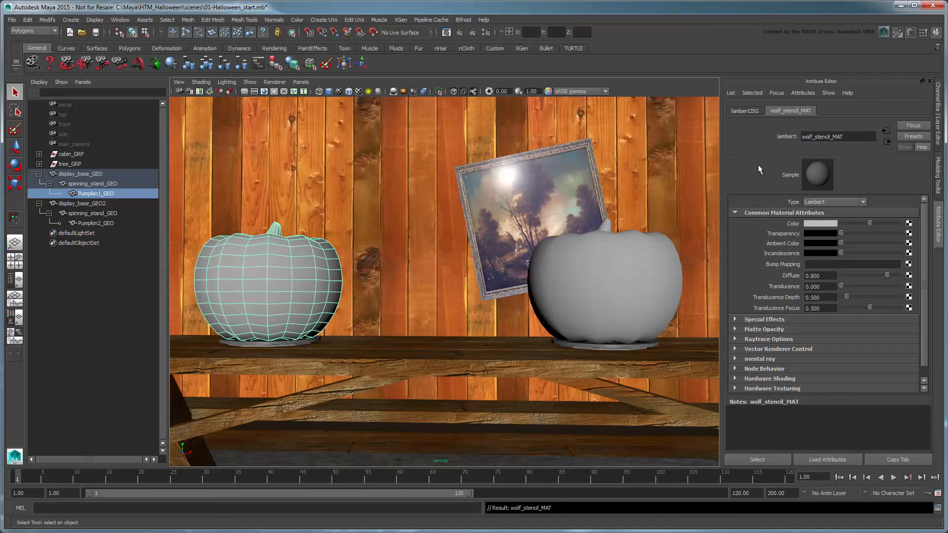
Map a File texture to wolf_stencil_MAT's colour, using wolf_run.png from the sourceimages\stencils folder.
click(908, 225)
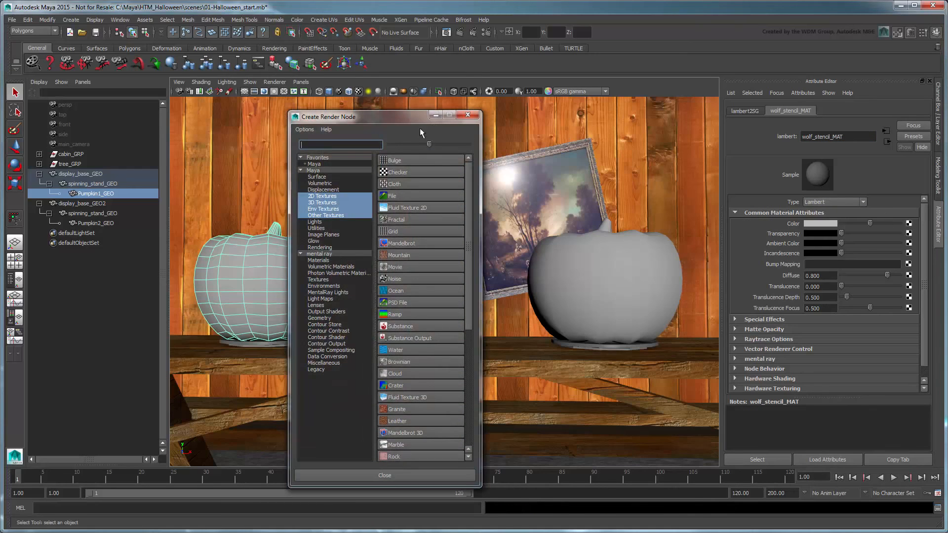
click(393, 196)
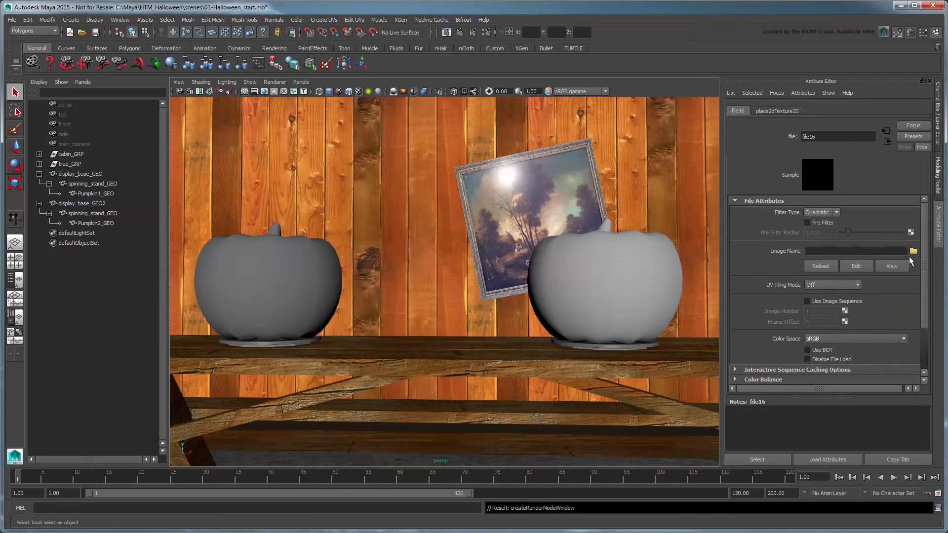
click(913, 252)
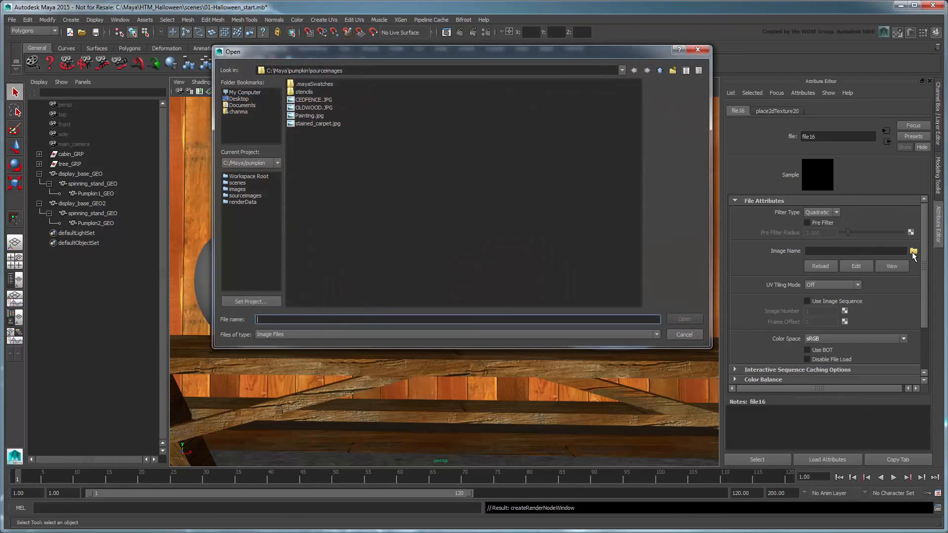
double_click(322, 91)
click(324, 93)
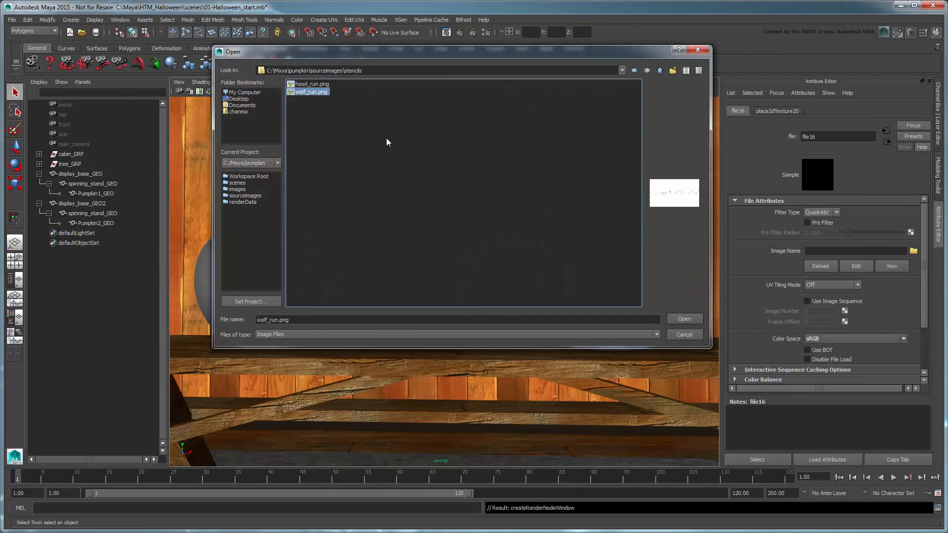
click(692, 321)
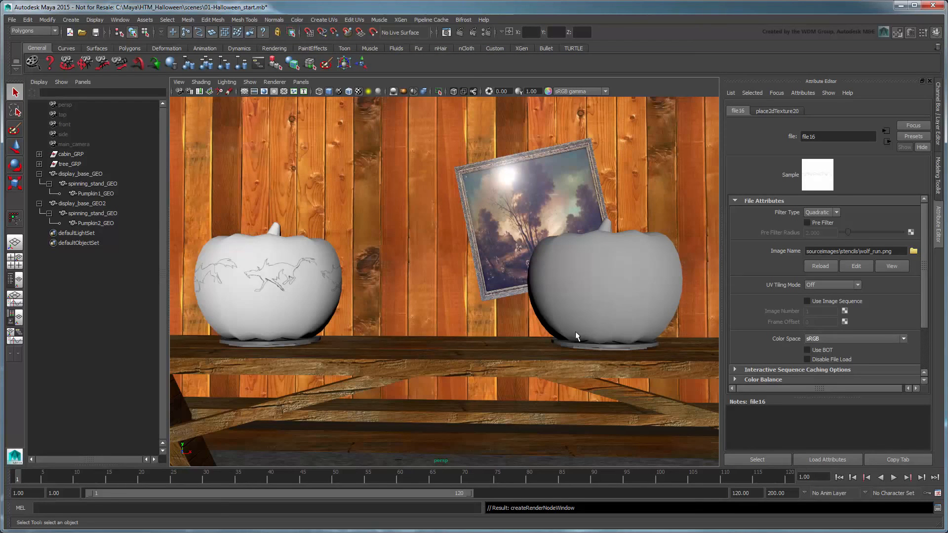
Assign a new Lambert material to Pumpkin2_GEO and name it hood_stencil_MAT.
click(629, 307)
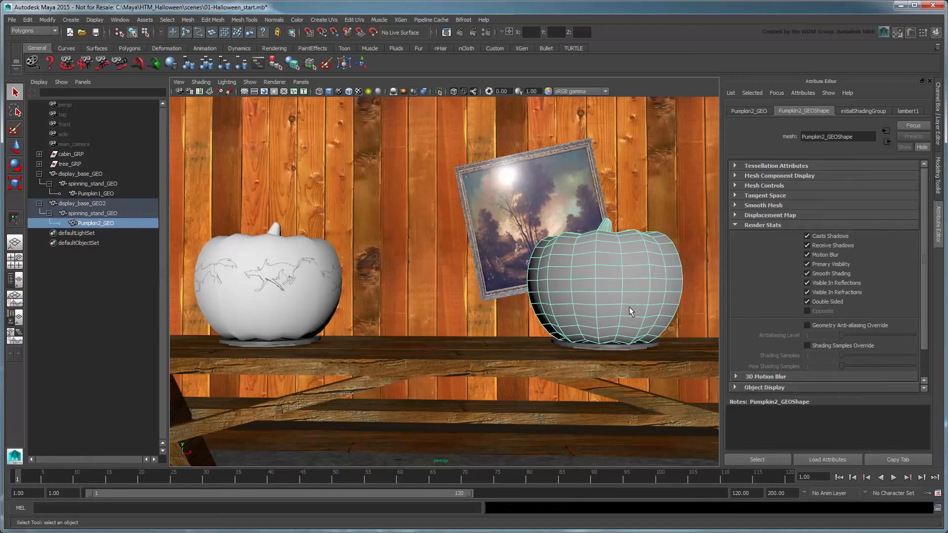
right_drag(573, 259, 604, 450)
click(410, 227)
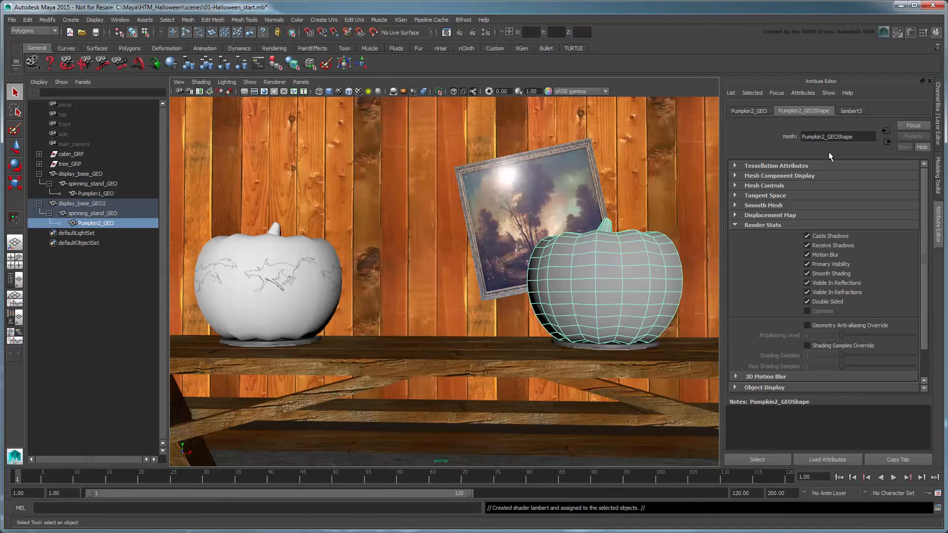
drag(828, 137, 701, 154)
text(hood_stencil_MAT)
key(Return)
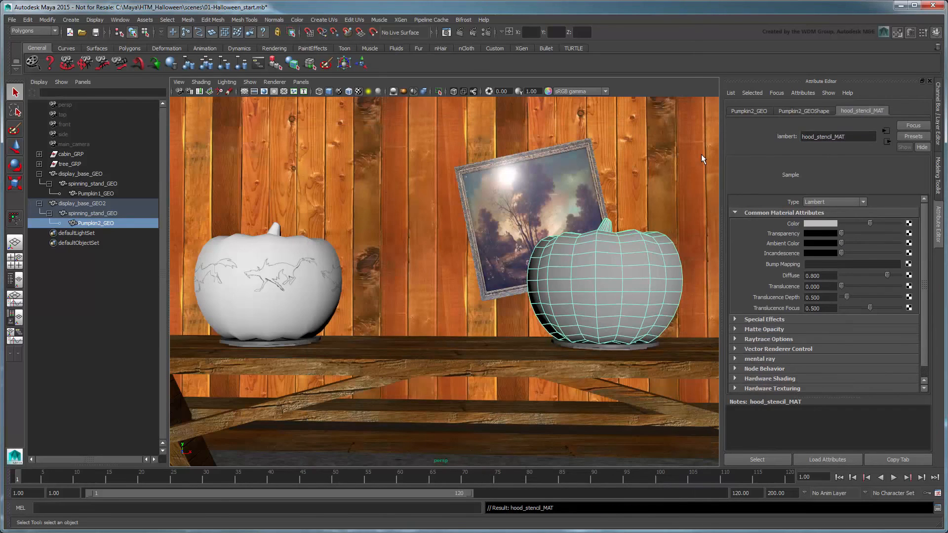
Map a File texture to hood_stencil_MAT's colour, using hood_run.png from the stencils folder.
click(908, 223)
click(442, 196)
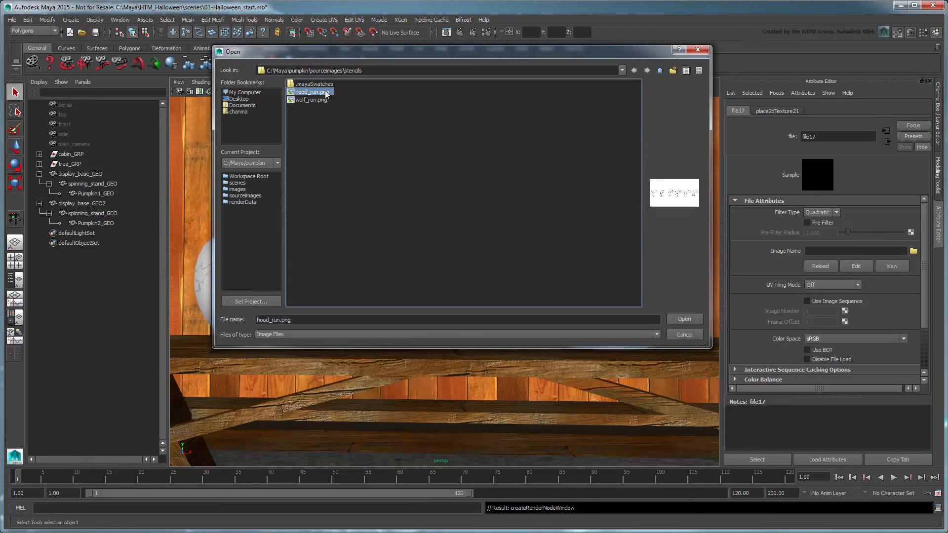
click(681, 322)
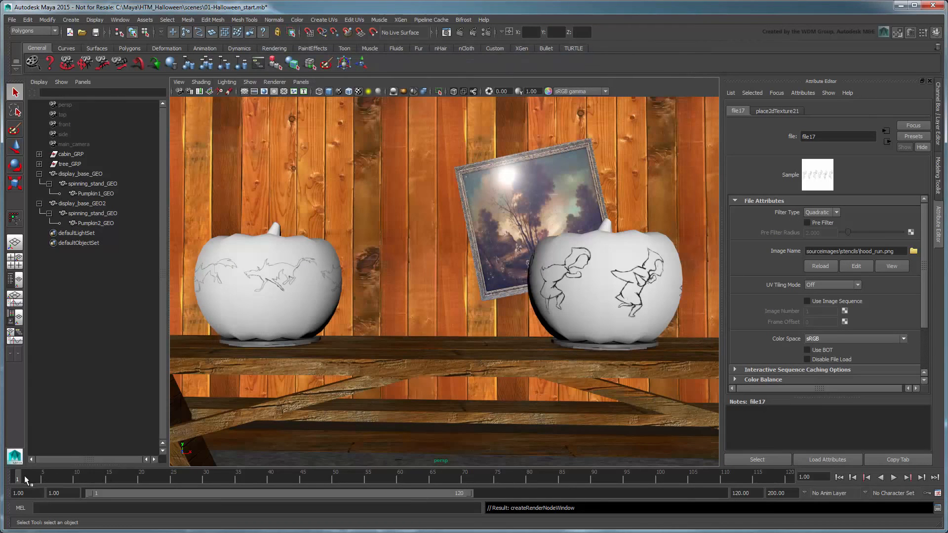
Scrub the timeline to check the stencils on the spinning pumpkins, rewind to frame 1, and clear the selection.
drag(20, 476, 341, 493)
click(838, 477)
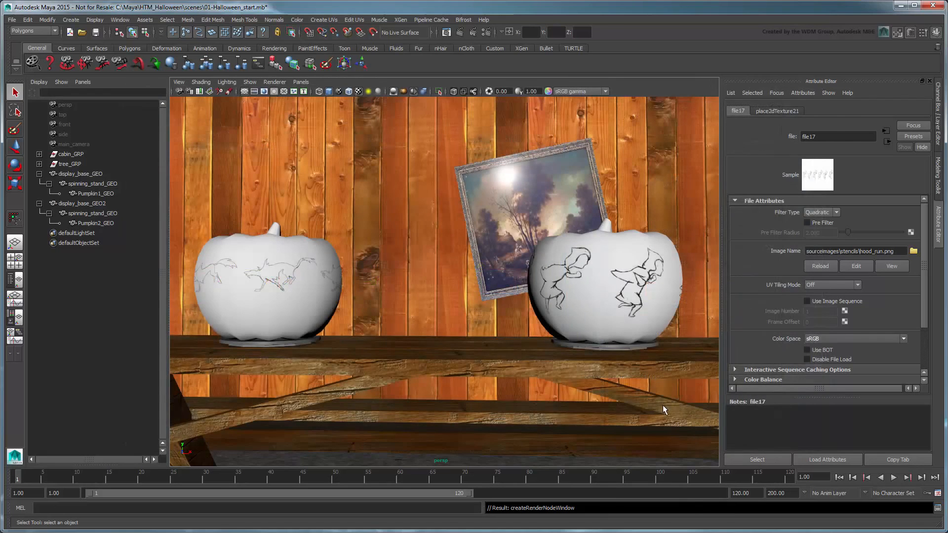
click(621, 406)
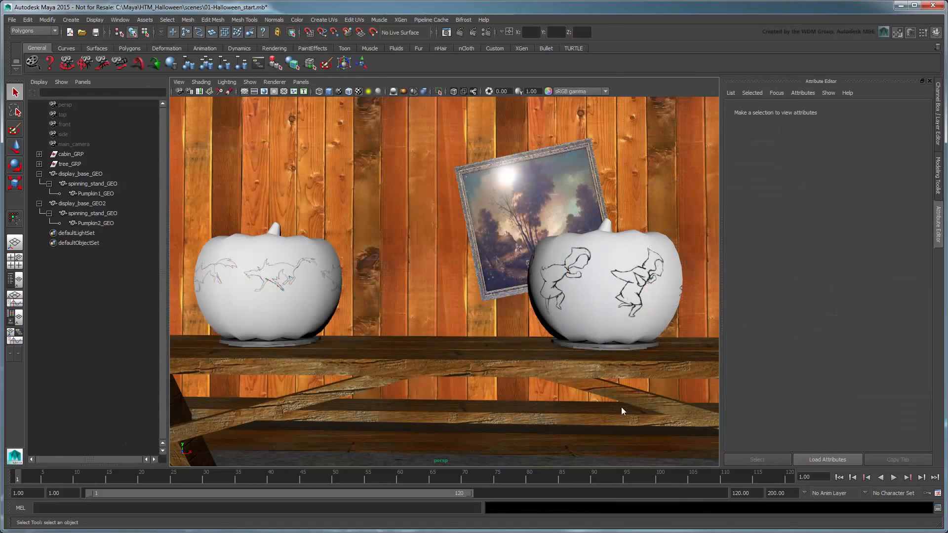
Move all of Pumpkin1_GEO's UVs up by about 0.03 in the UV Texture Editor, close it, and return to object mode with nothing selected.
click(333, 301)
click(120, 20)
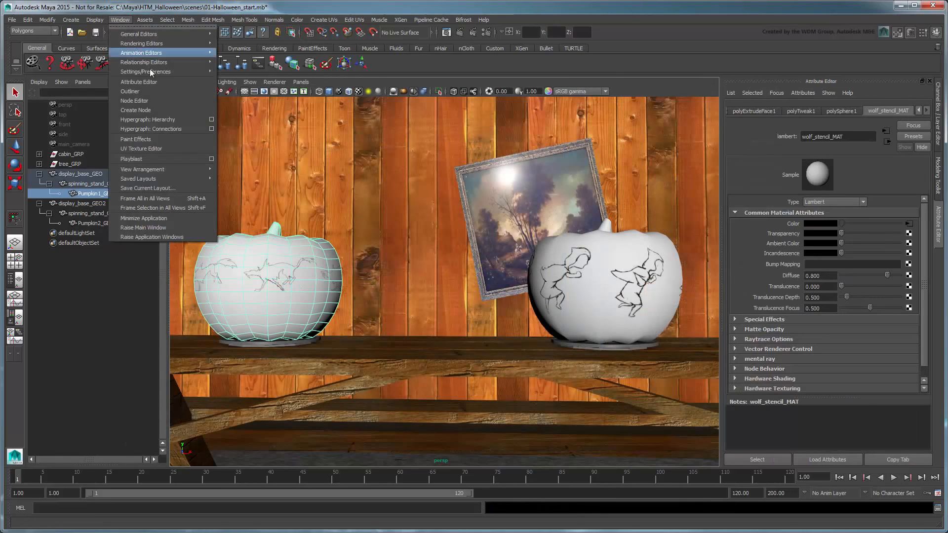
click(185, 148)
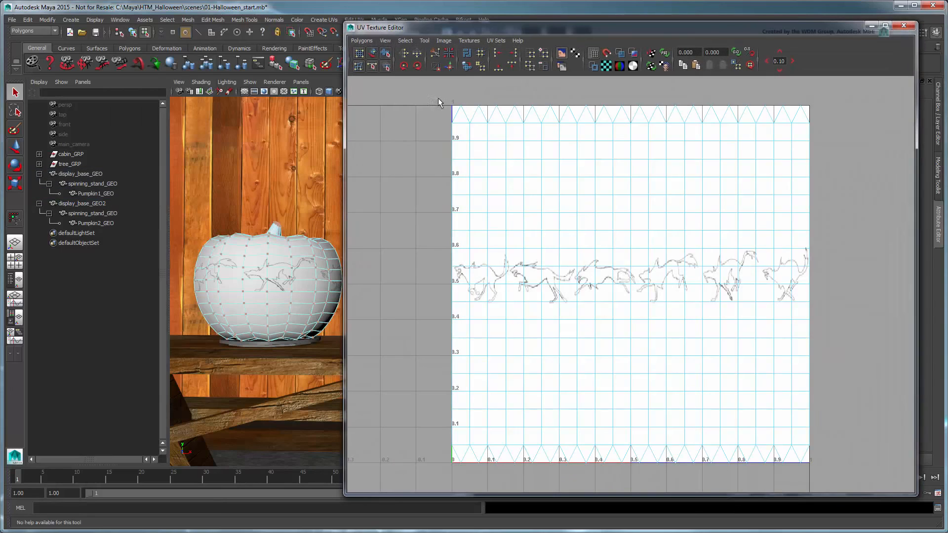
drag(438, 98, 893, 480)
key(w)
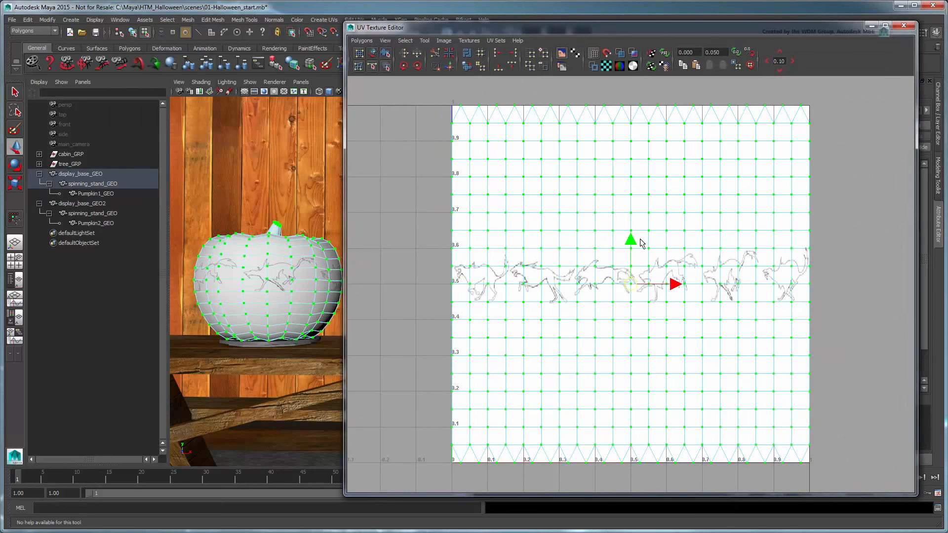
drag(631, 242, 633, 232)
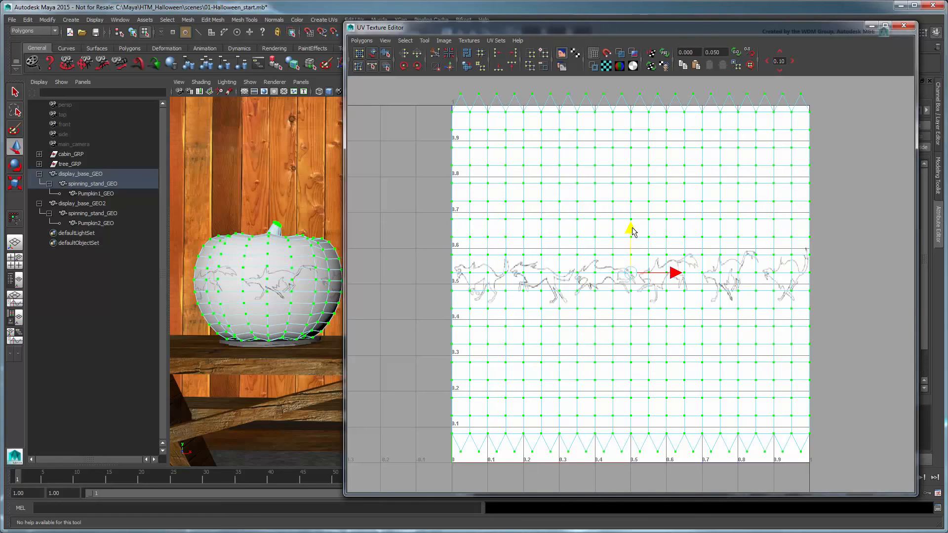
click(899, 28)
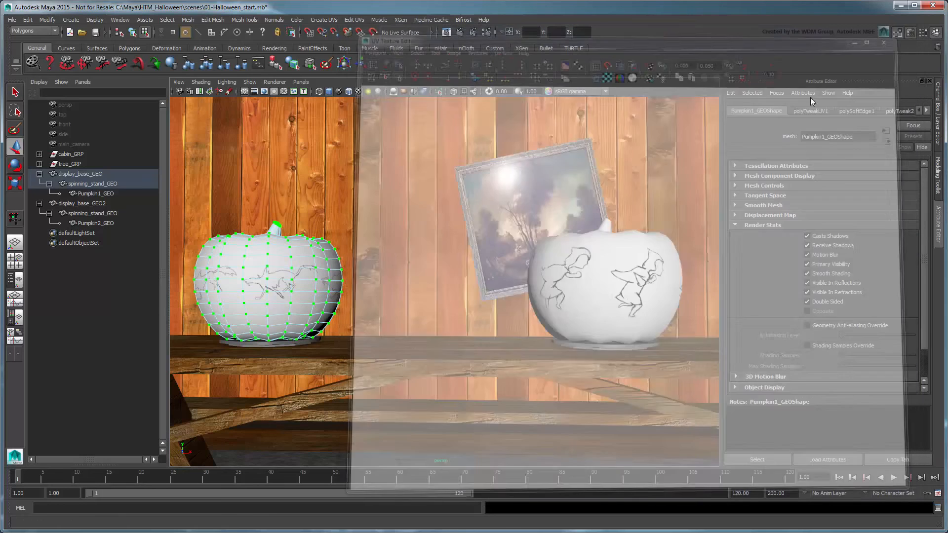
key(F8)
click(429, 281)
key(q)
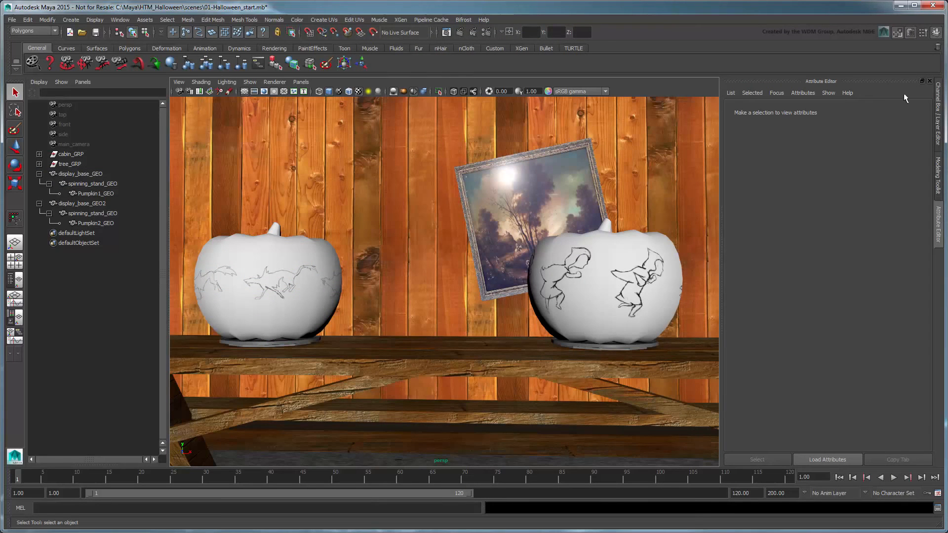
Close the Attribute Editor to show the Modeling Toolkit, and freeze the transformations of Pumpkin1_GEO.
click(929, 81)
scroll(463, 252, up, 3)
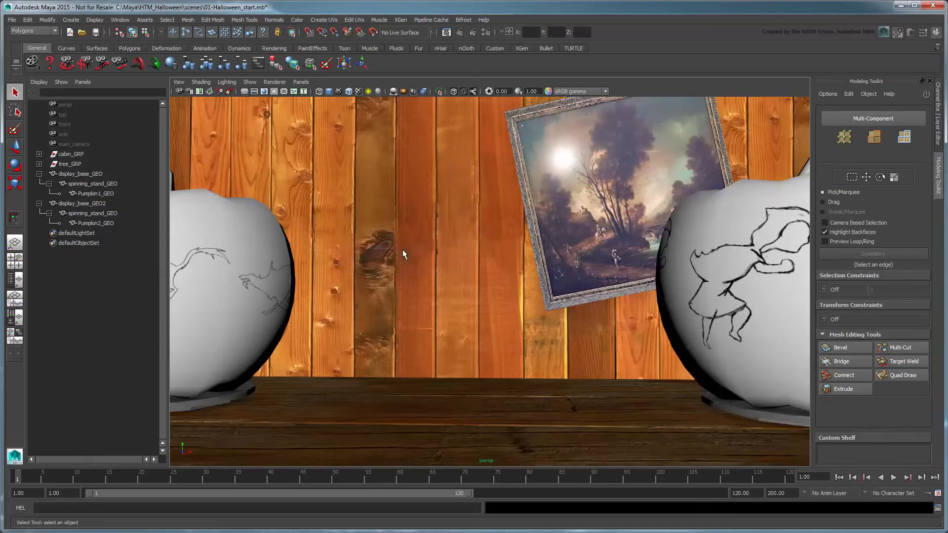
alt+middle_drag(404, 252, 730, 245)
alt+drag(575, 251, 555, 252)
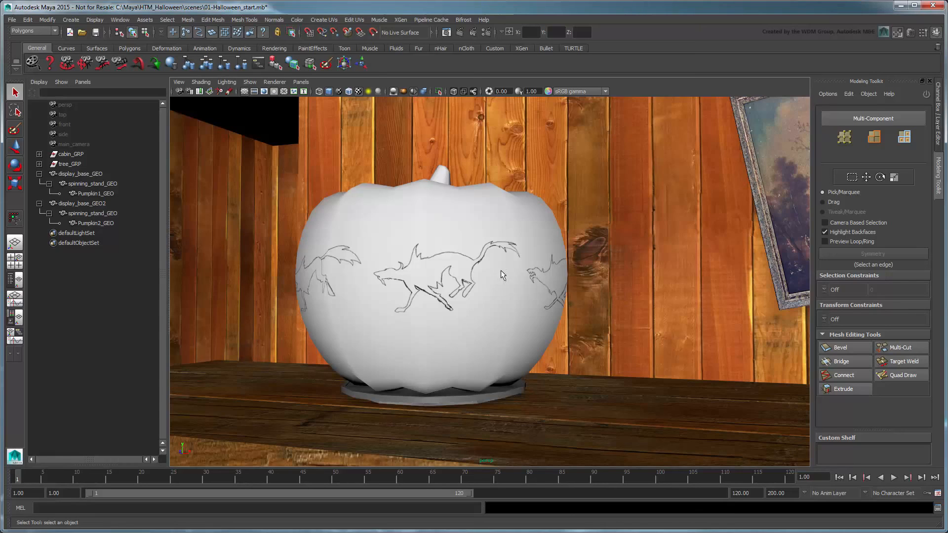
click(402, 258)
click(54, 20)
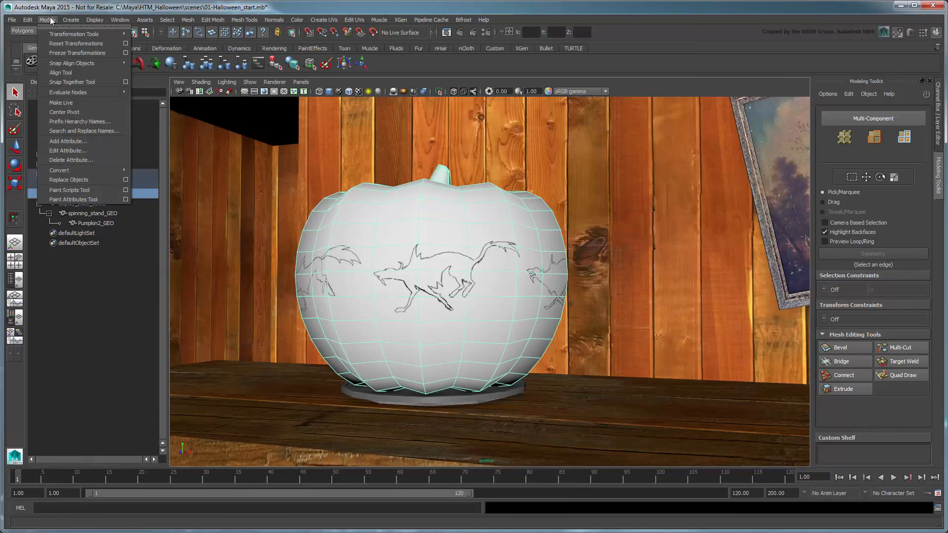
click(111, 52)
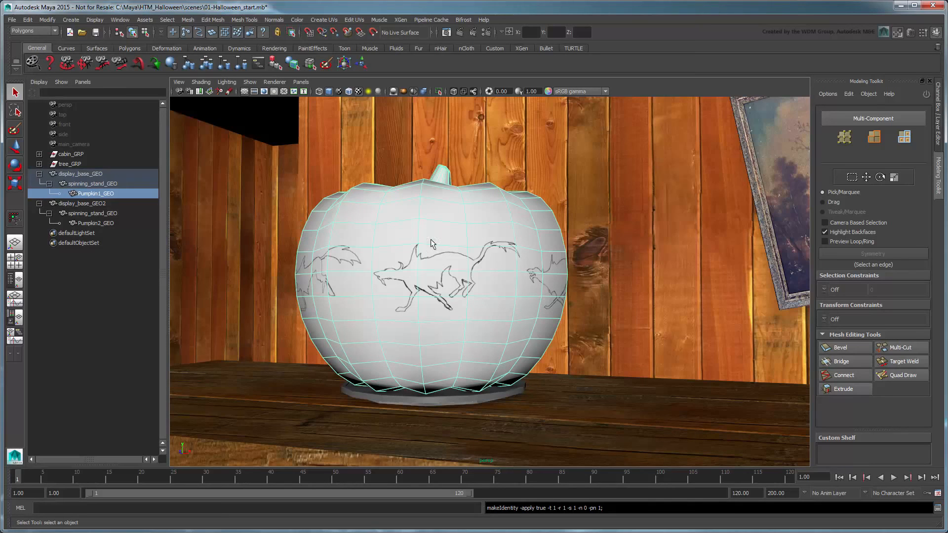
Start a Multi-Cut on Pumpkin1_GEO, trace the front wolf's snout and upper mouth, and undo the premature completion of the cut.
click(884, 351)
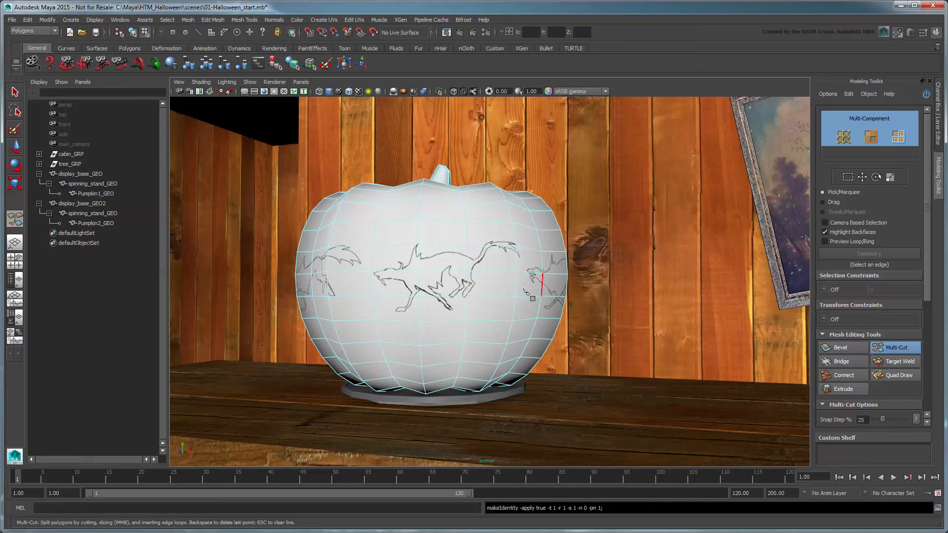
scroll(599, 278, up, 10)
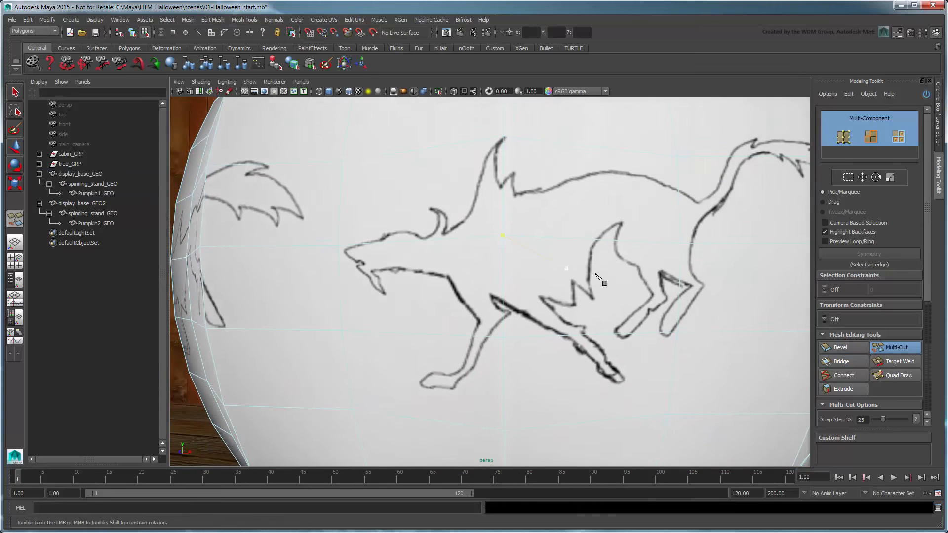
alt+drag(595, 274, 549, 284)
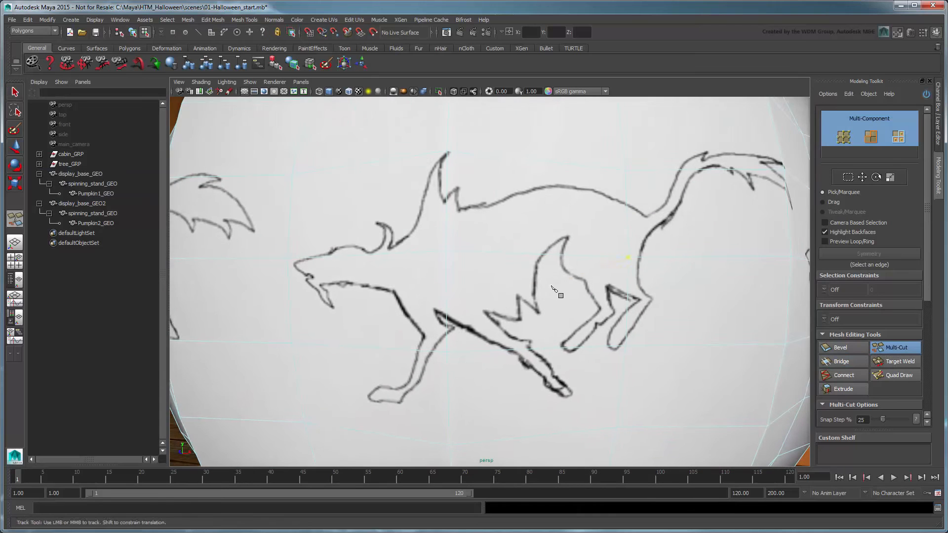
scroll(363, 295, up, 3)
alt+middle_drag(364, 295, 474, 289)
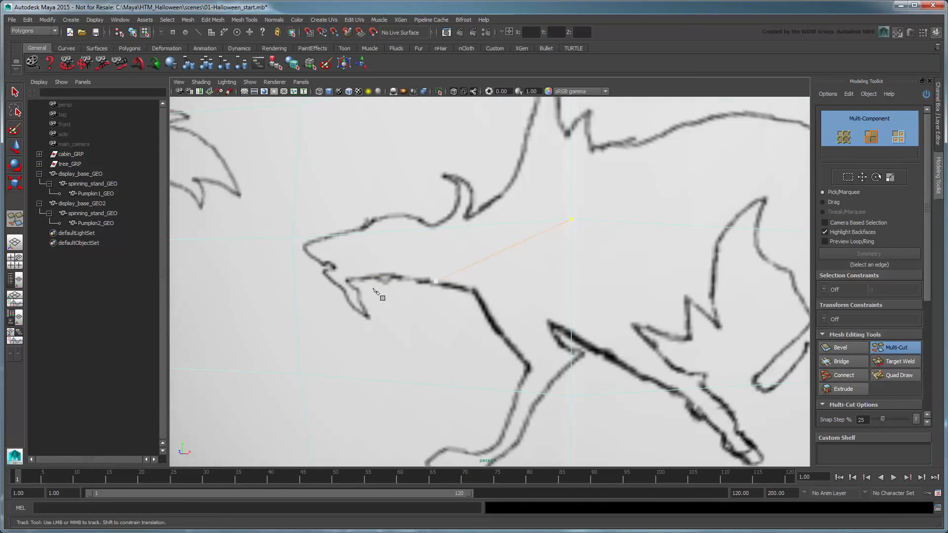
click(305, 247)
click(322, 264)
click(331, 262)
click(335, 269)
click(323, 271)
click(343, 291)
right_click(361, 325)
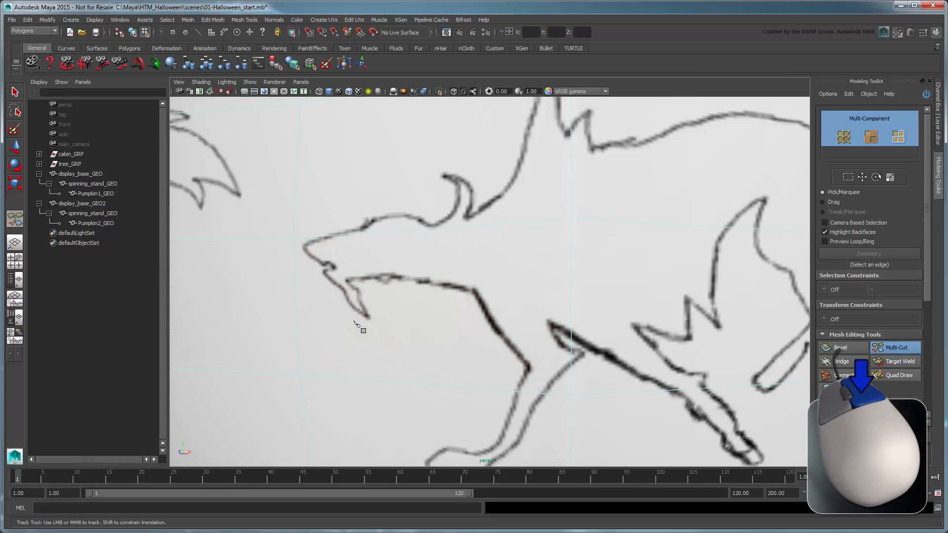
key(ctrl+z)
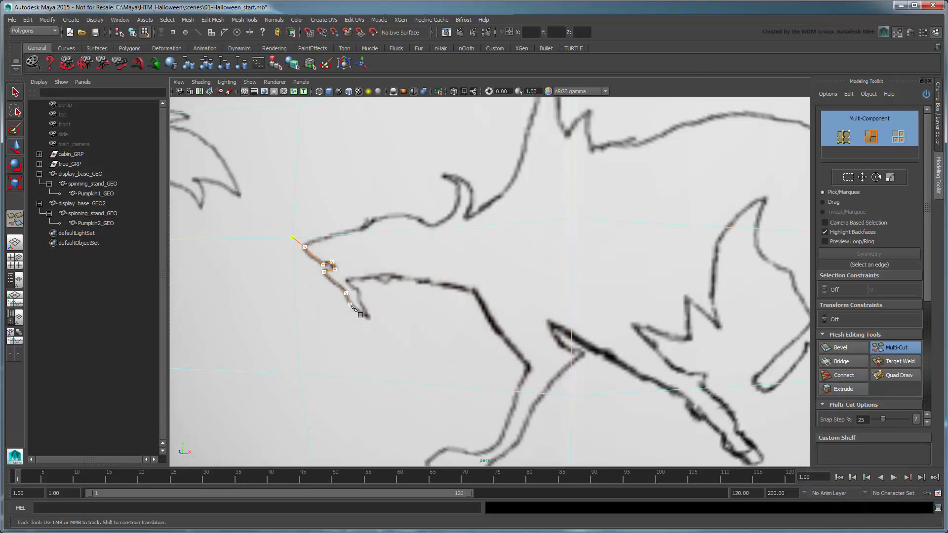
Continue the Multi-Cut around the wolf's lower jaw and remaining outline, adding a point where it crosses the mesh edge, and close it at the starting vertex.
click(369, 319)
click(358, 301)
click(359, 290)
click(350, 282)
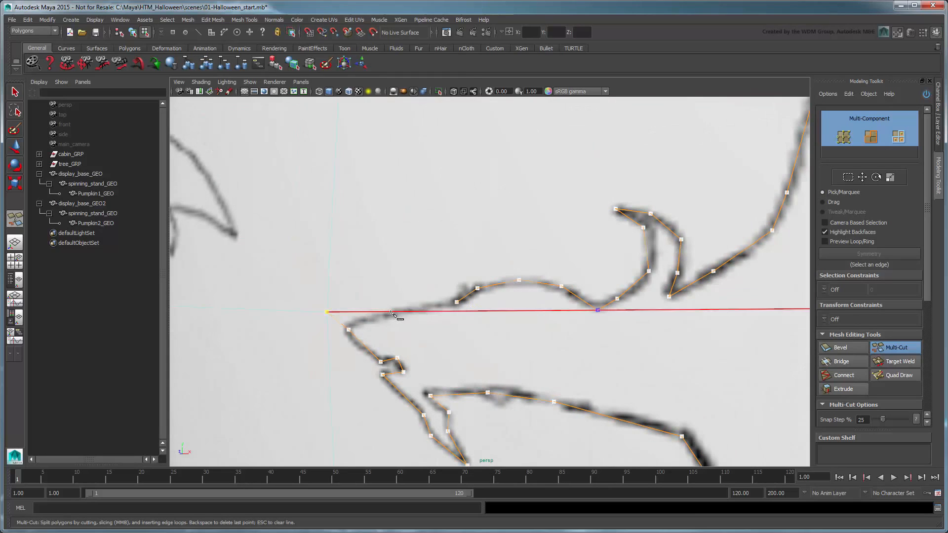
click(401, 312)
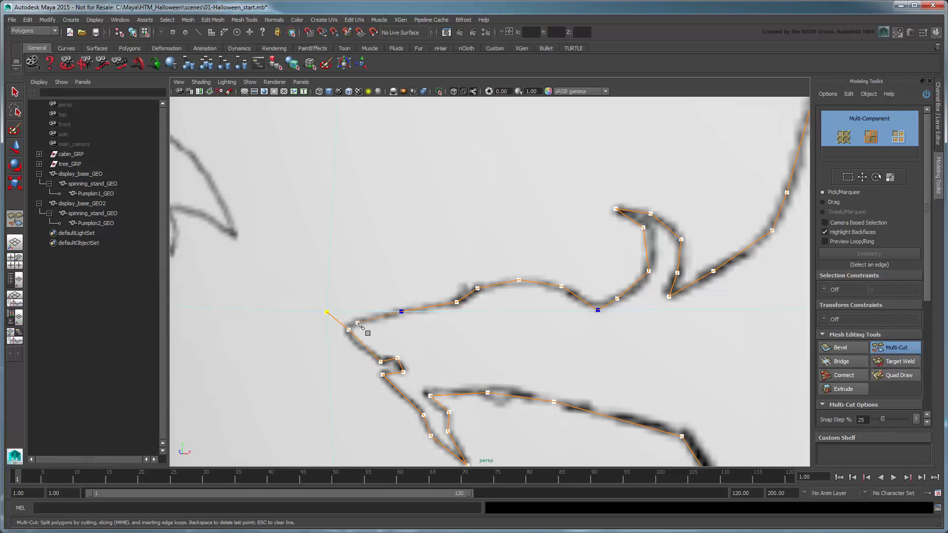
click(327, 312)
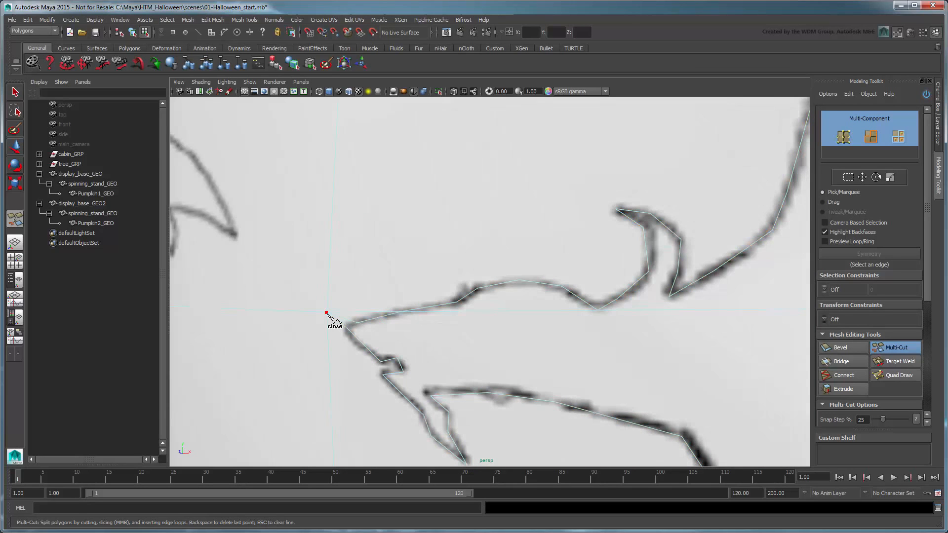
Target Weld the extra vertex near the tip of the front wolf's snout onto the adjacent outline vertex.
alt+middle_drag(441, 337, 500, 297)
alt+right_drag(504, 299, 591, 291)
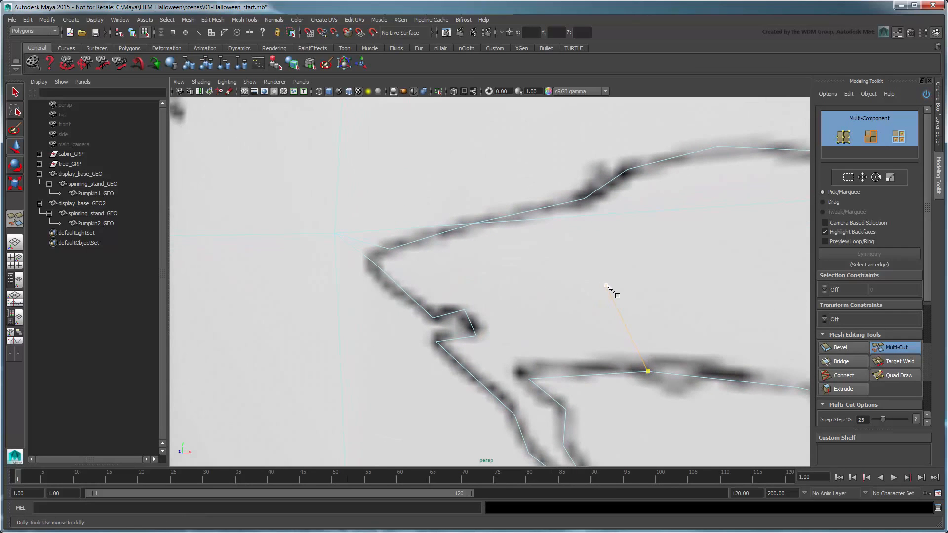
key(Escape)
right_click(374, 265)
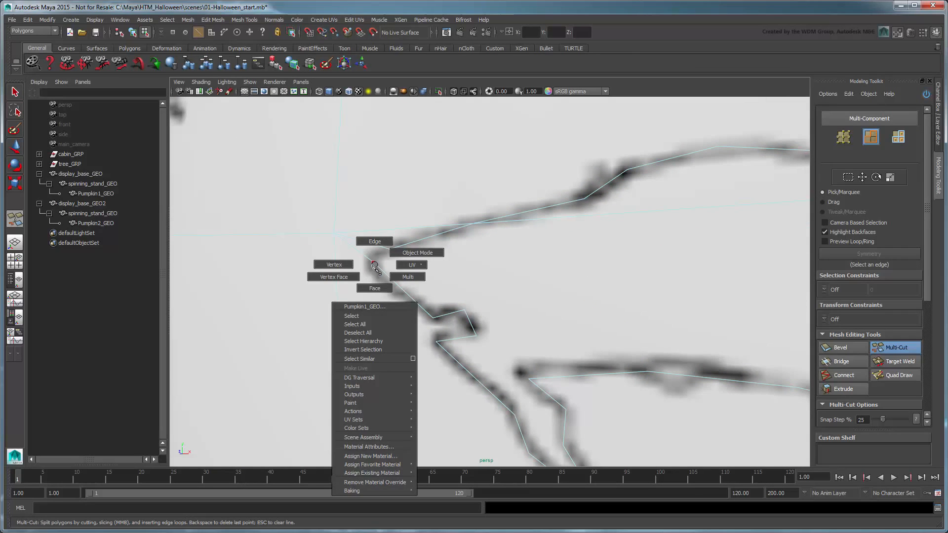
right_drag(359, 265, 359, 267)
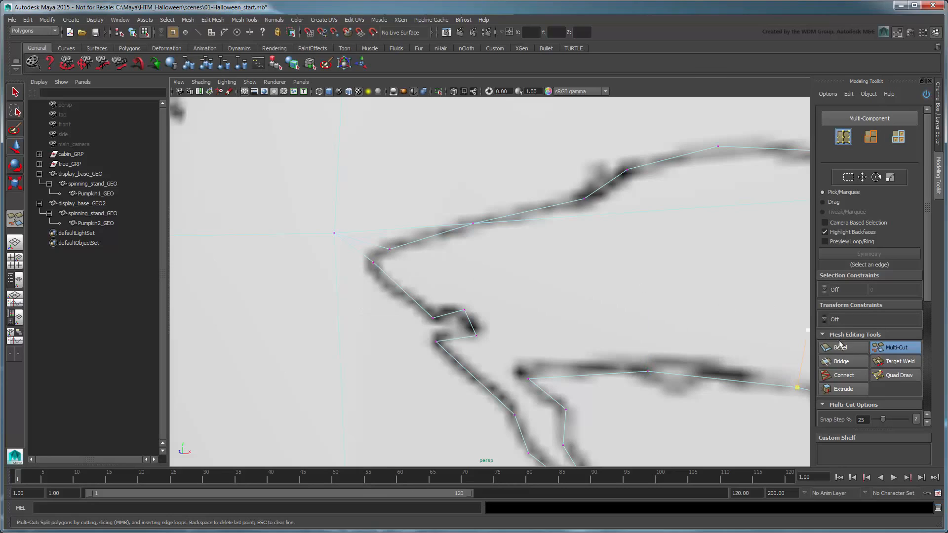
click(897, 361)
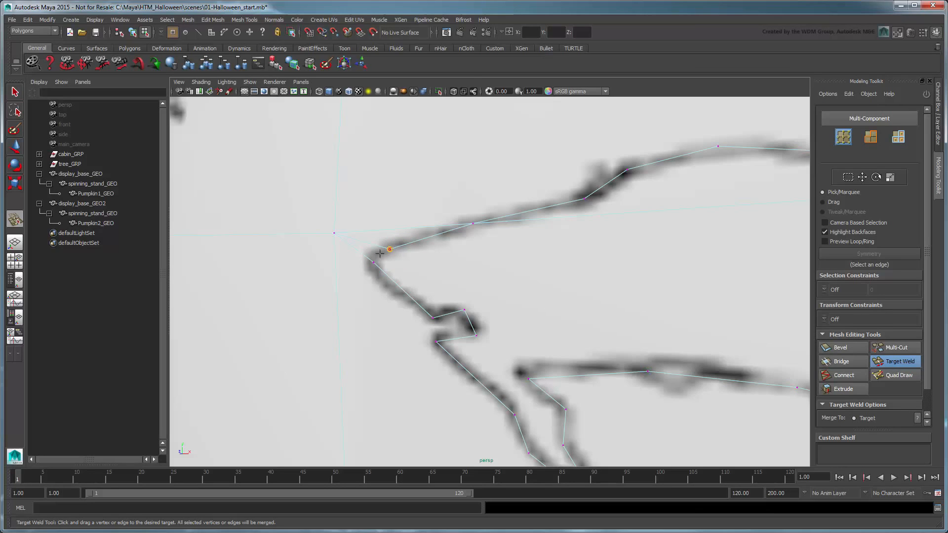
drag(379, 253, 374, 262)
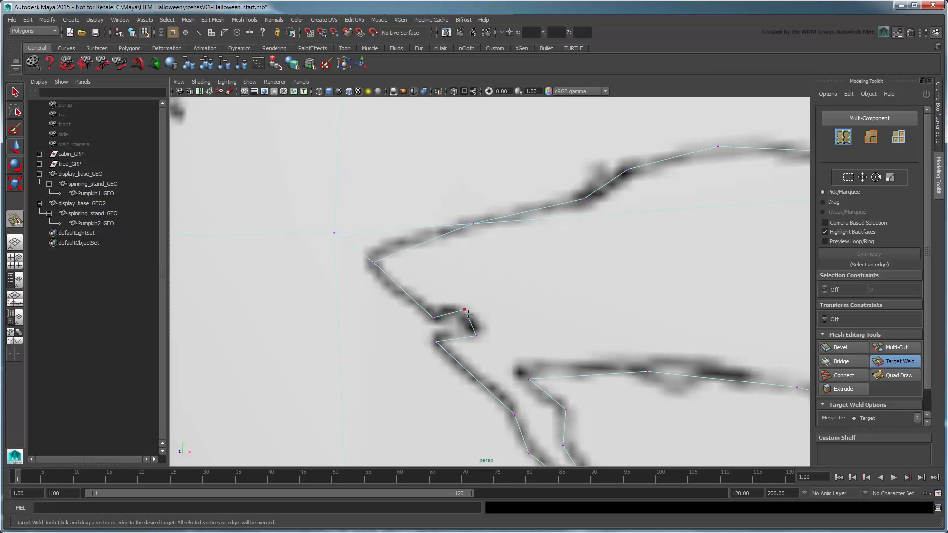
Delete the stray edge connecting the wolf's snout tip to the neighbouring mesh vertex.
right_drag(384, 264, 384, 250)
key(q)
click(359, 253)
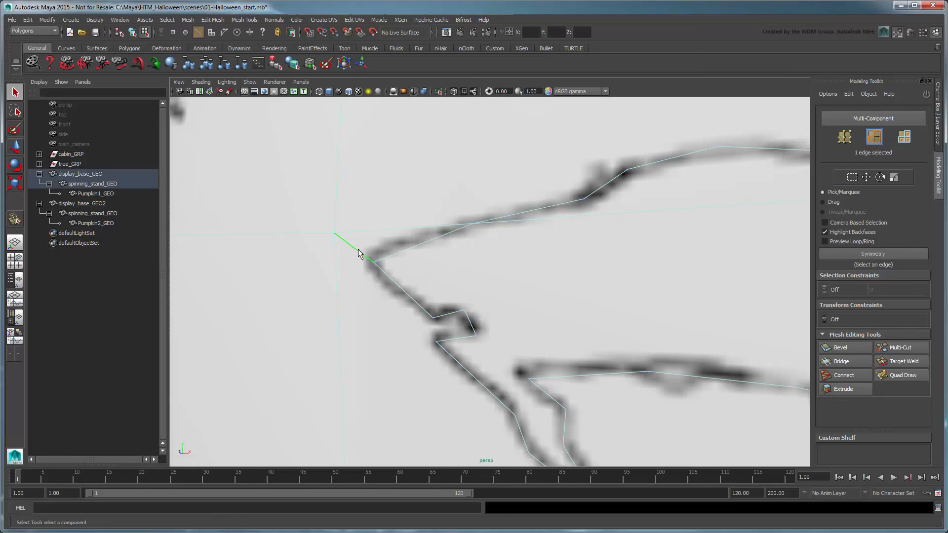
key(Delete)
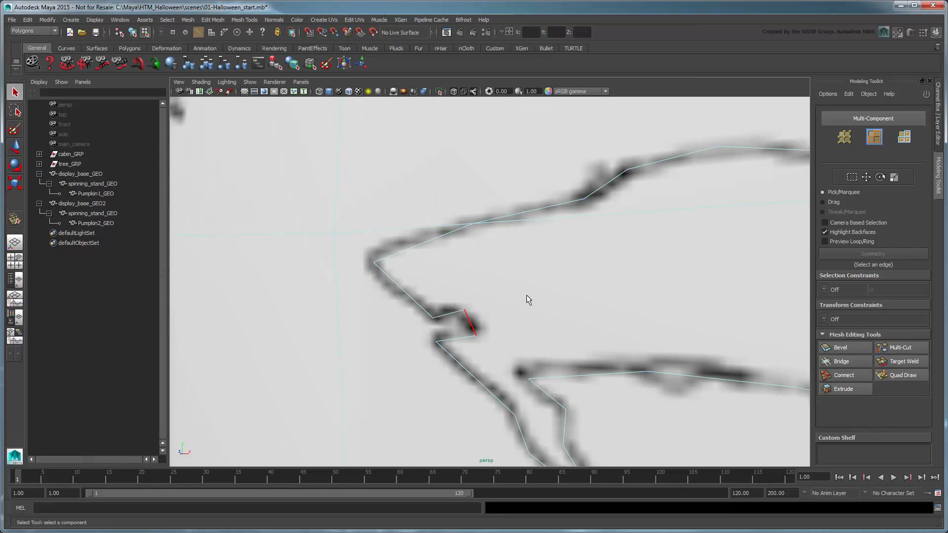
Start a Multi-Cut on the next wolf from the previous wolf's tail tip, tracing its snout and first upper teeth.
scroll(529, 293, down, 4)
scroll(531, 292, down, 3)
alt+middle_drag(617, 296, 432, 296)
mouse_move(432, 296)
alt+mouse_down()
mouse_move(565, 277)
mouse_move(666, 275)
alt+mouse_up()
alt+middle_drag(296, 259, 579, 250)
scroll(580, 251, up, 3)
click(899, 348)
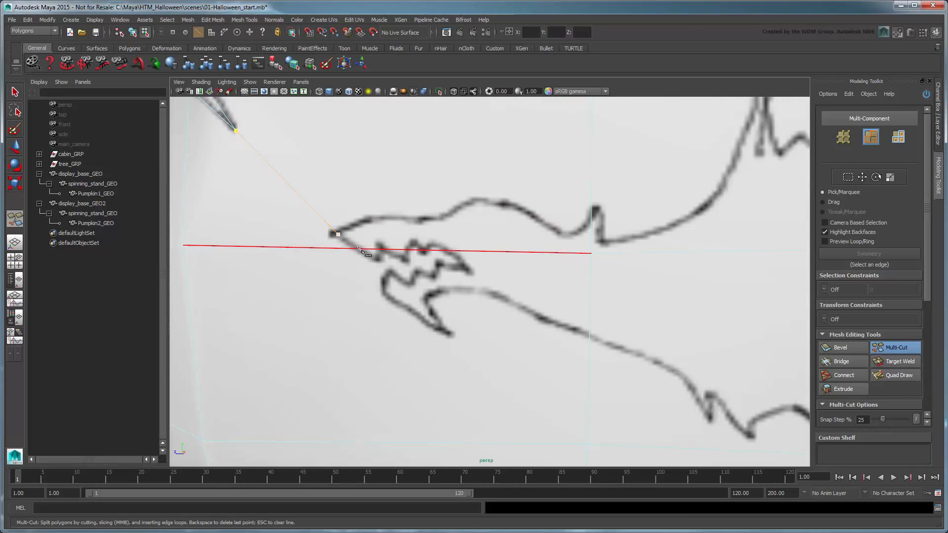
click(338, 234)
click(378, 260)
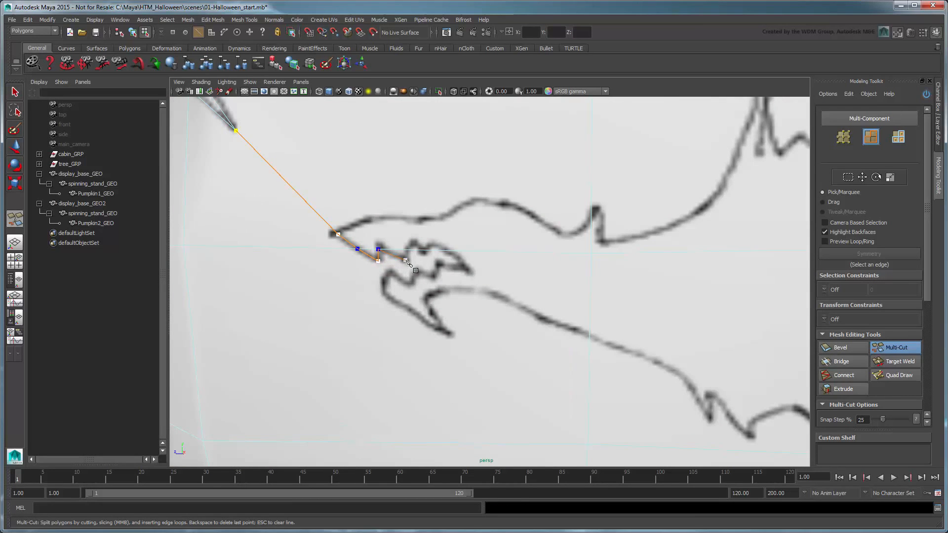
click(405, 260)
click(413, 240)
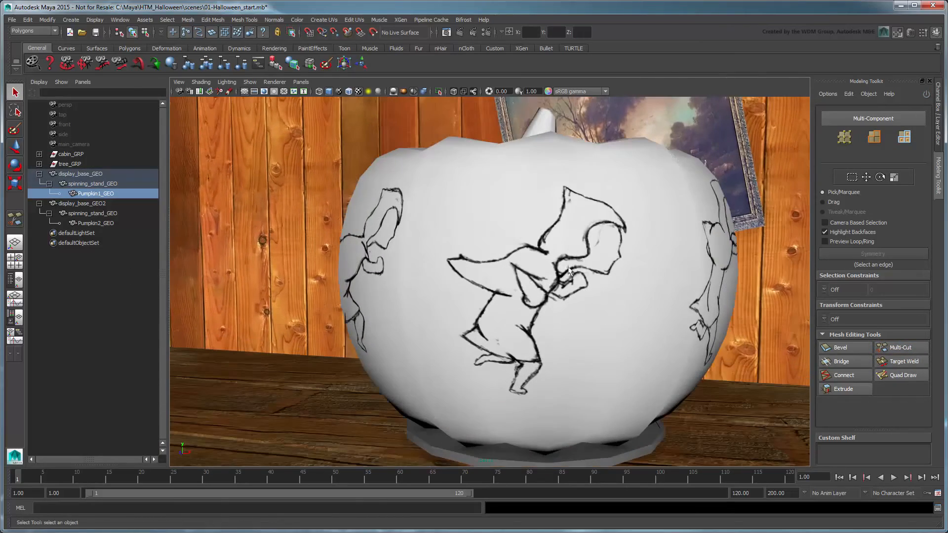
Frame Pumpkin2_GEO and start a Multi-Cut from a mesh vertex along the outer edge of the figure's hood.
click(95, 223)
key(f)
alt+right_drag(535, 292, 641, 254)
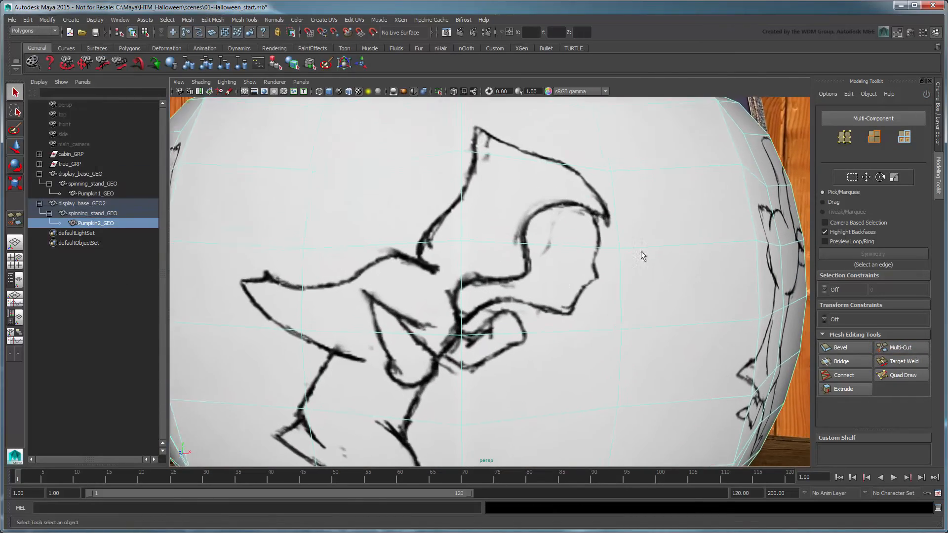
alt+middle_drag(641, 254, 603, 262)
key(y)
click(554, 188)
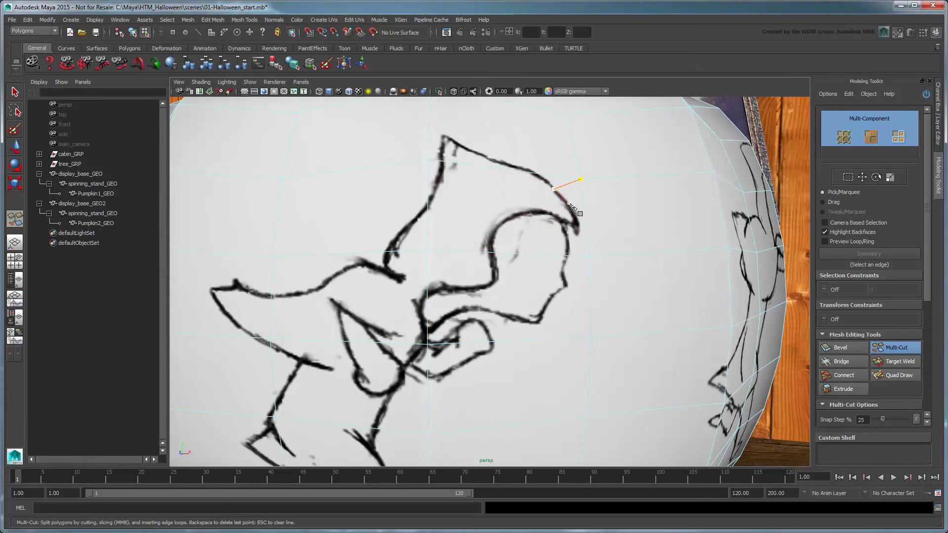
click(572, 209)
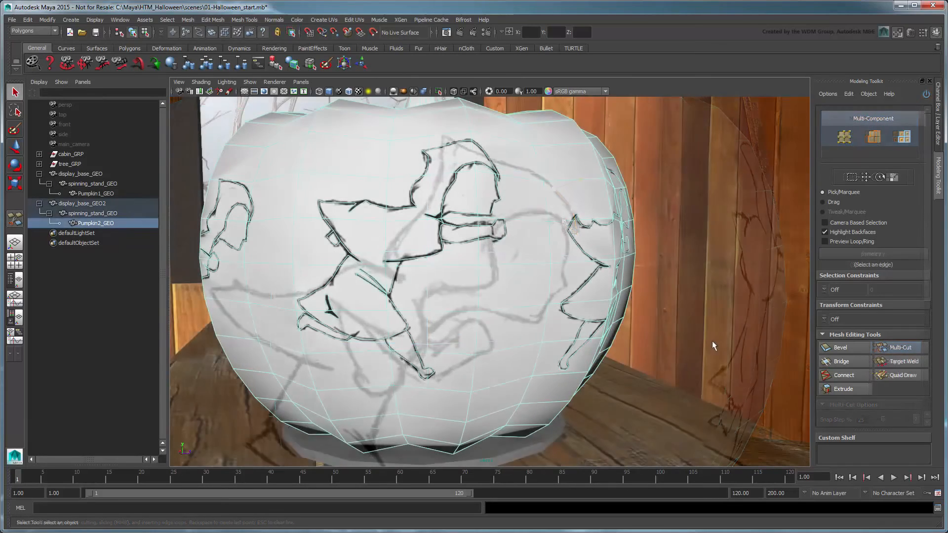
Examine the cut faces inside the hood and beside the face on Pumpkin2_GEO, and return to object mode.
alt+drag(712, 341, 556, 332)
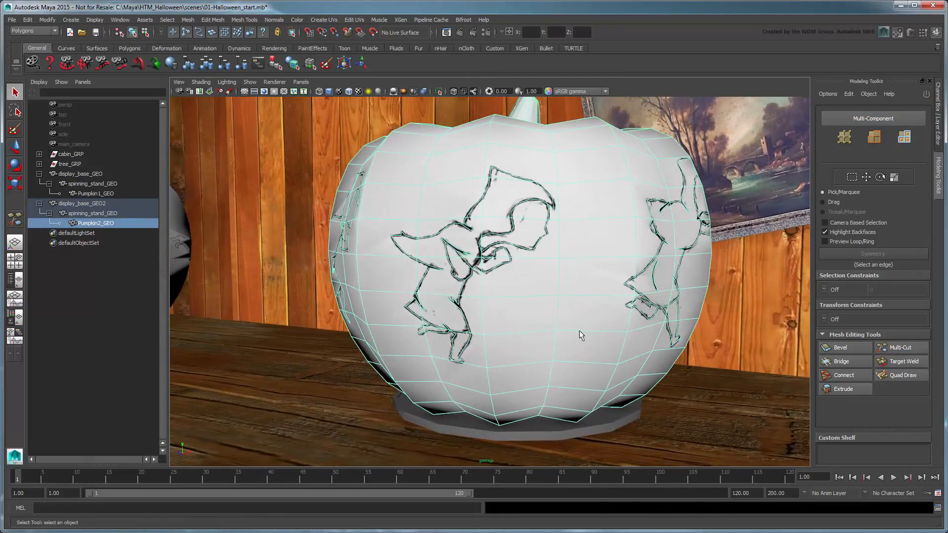
scroll(522, 310, up, 10)
alt+middle_drag(534, 328, 537, 349)
key(F11)
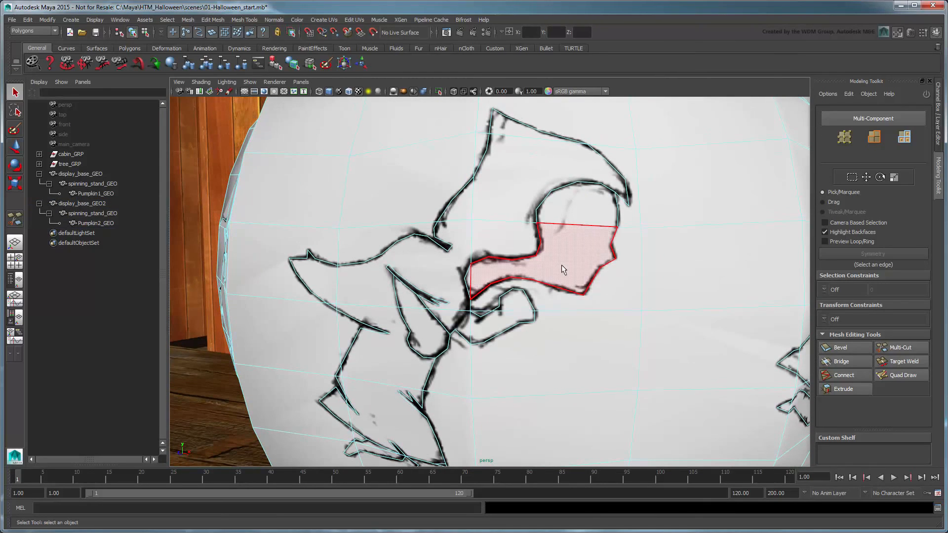
click(555, 237)
click(511, 204)
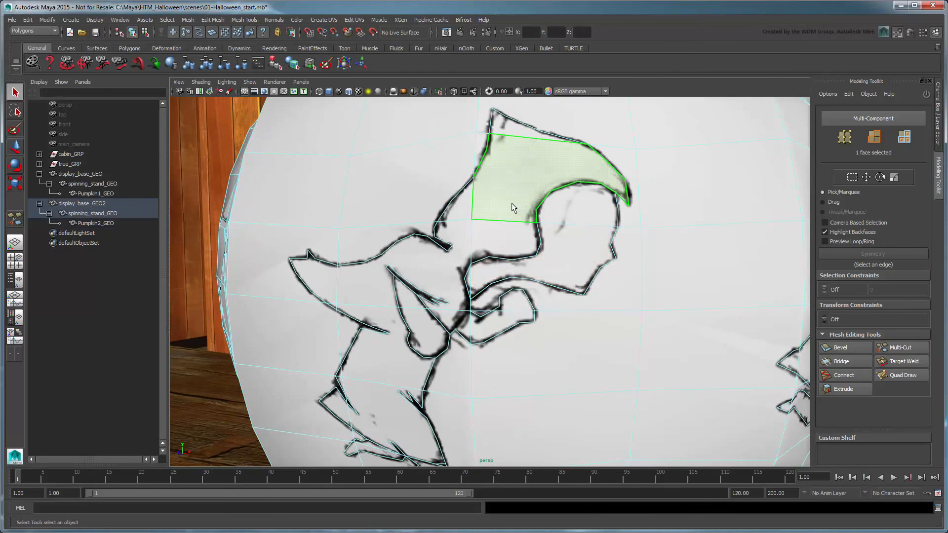
click(501, 237)
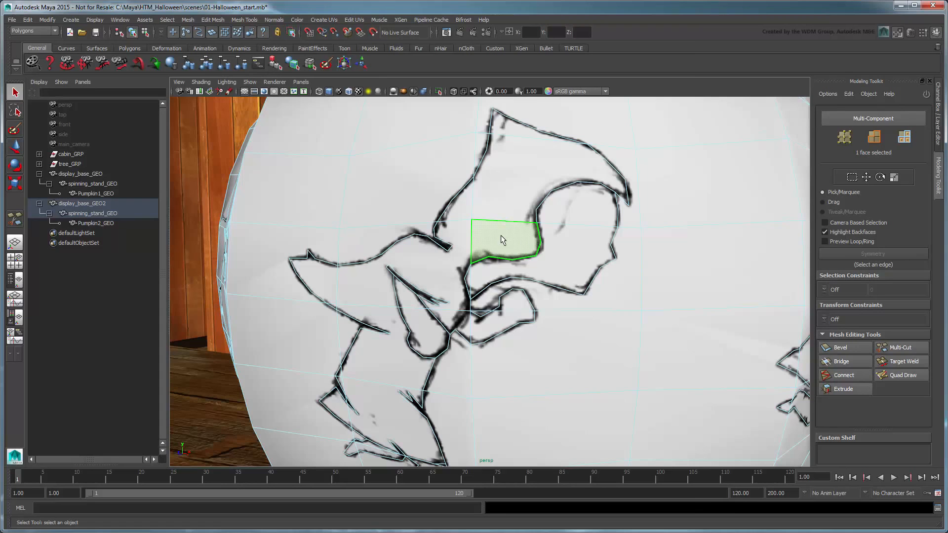
key(F8)
mouse_move(626, 316)
alt+mouse_down()
mouse_move(591, 313)
mouse_move(609, 271)
mouse_move(613, 280)
alt+mouse_up()
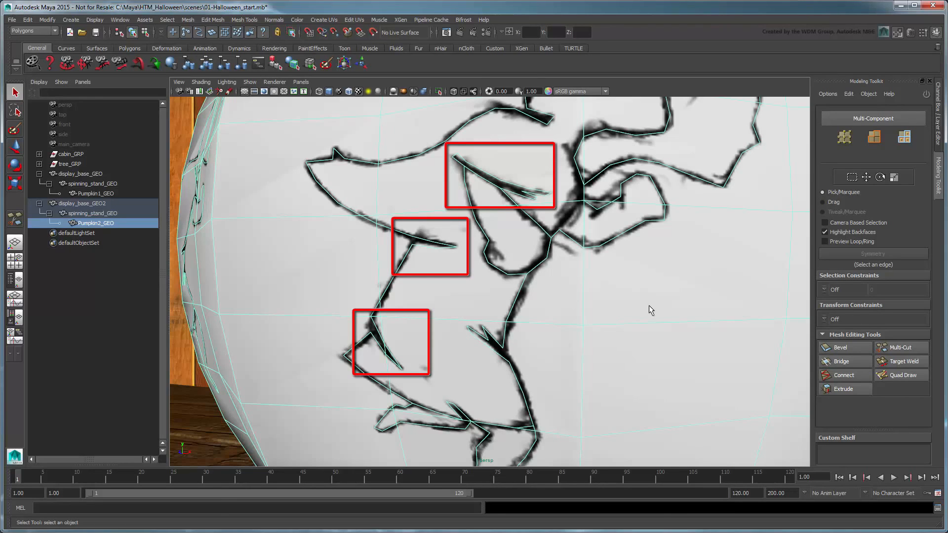
Bring both pumpkins into view, deselect Pumpkin2_GEO, and save the scene.
alt+right_drag(646, 305, 538, 287)
alt+middle_drag(538, 288, 622, 295)
alt+right_drag(622, 295, 611, 293)
alt+middle_drag(592, 292, 609, 294)
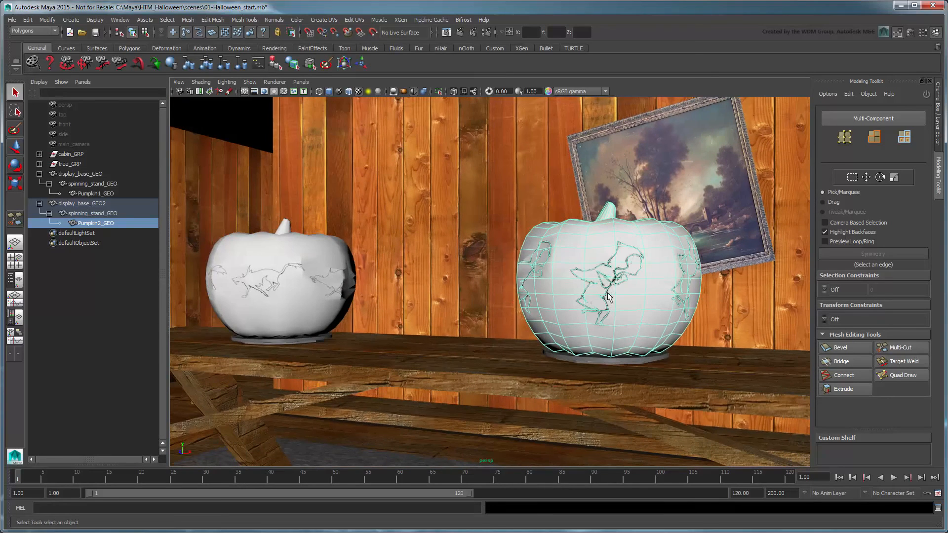
click(452, 280)
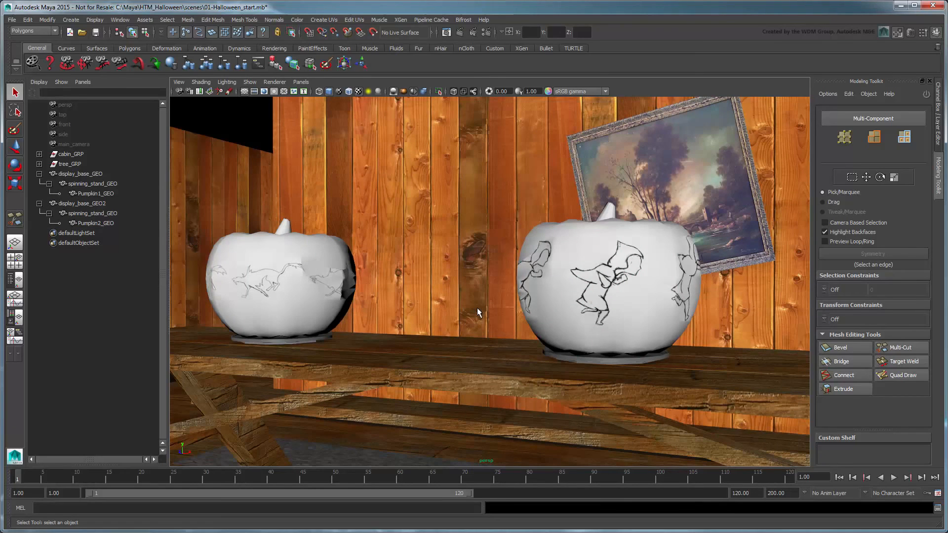
key(ctrl+s)
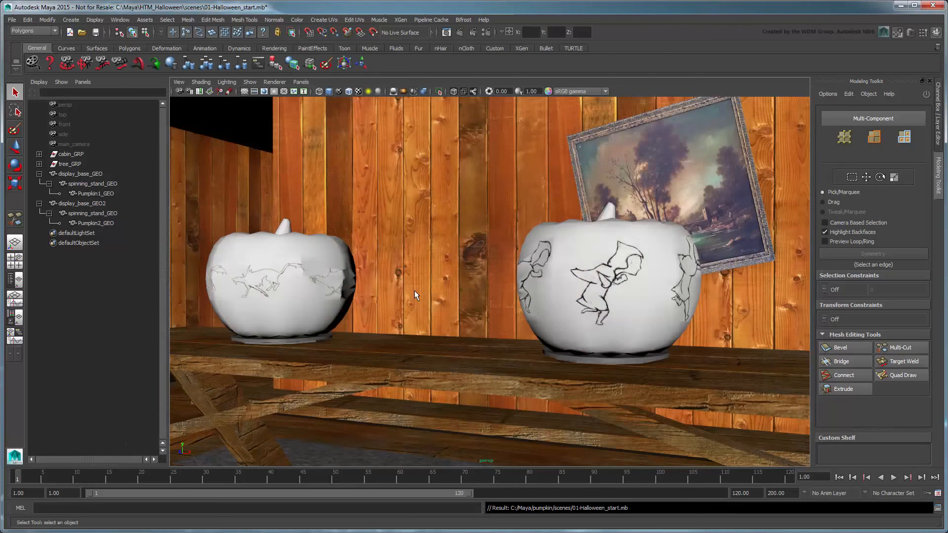
Select the Pumpkin1_GEO faces inside the front wolf's head, neck, back and hindquarters.
scroll(413, 290, up, 4)
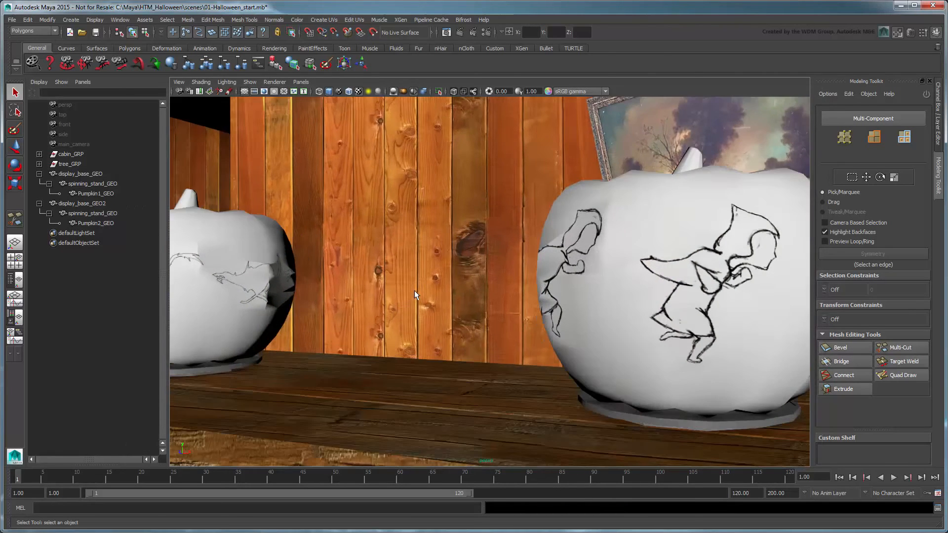
alt+middle_drag(414, 290, 666, 232)
scroll(611, 307, up, 4)
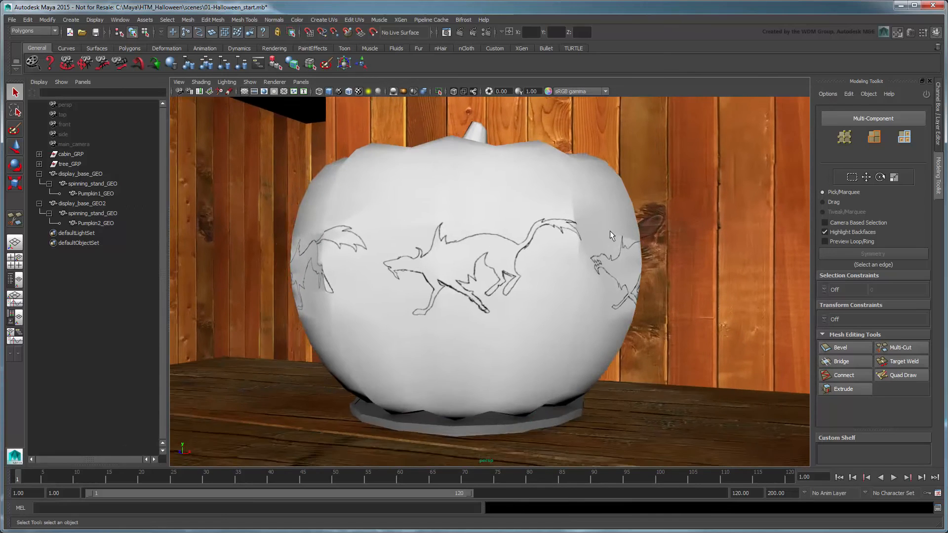
scroll(526, 252, up, 4)
click(526, 253)
right_drag(465, 239, 466, 263)
click(372, 253)
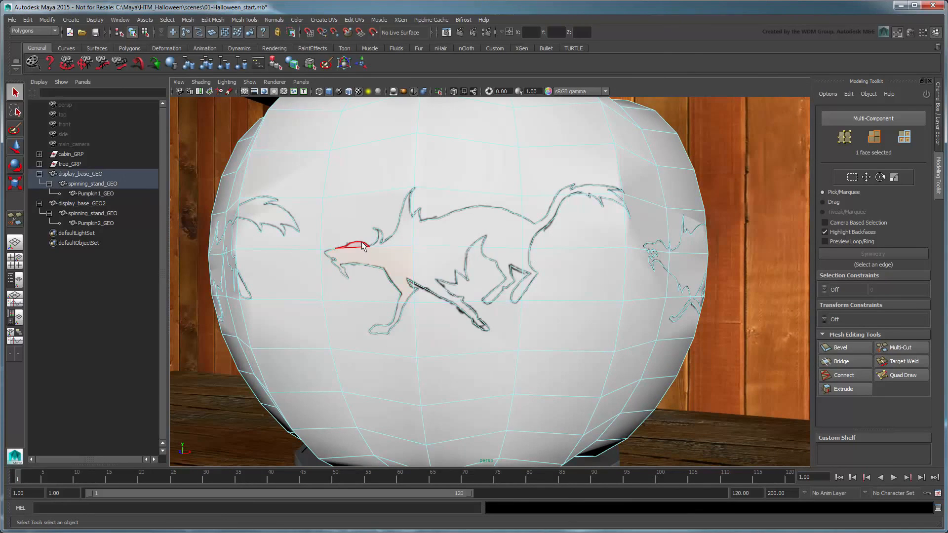
shift+click(362, 244)
shift+click(385, 240)
shift+click(508, 241)
shift+click(504, 259)
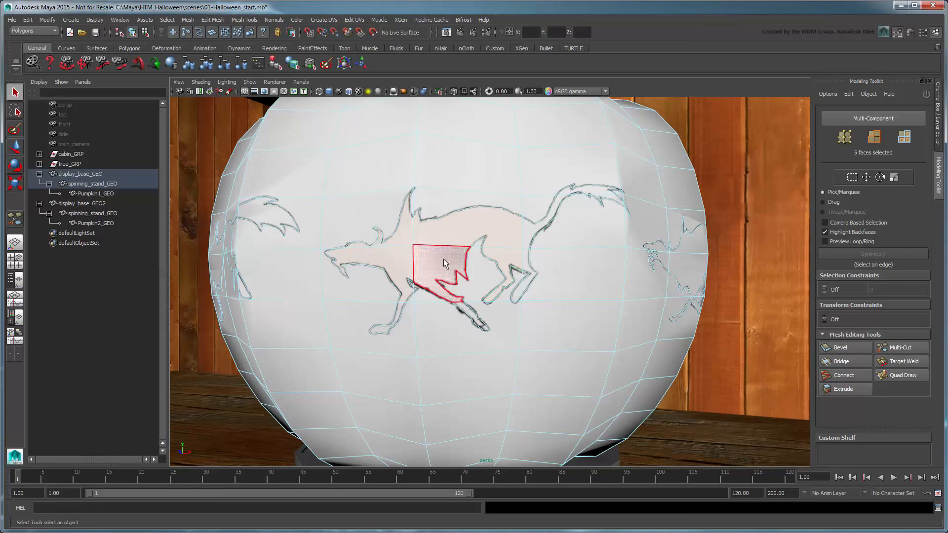
Add the faces of the front wolf's belly, front legs and hind legs to the selection.
shift+click(444, 263)
shift+click(468, 314)
shift+click(391, 326)
shift+click(514, 299)
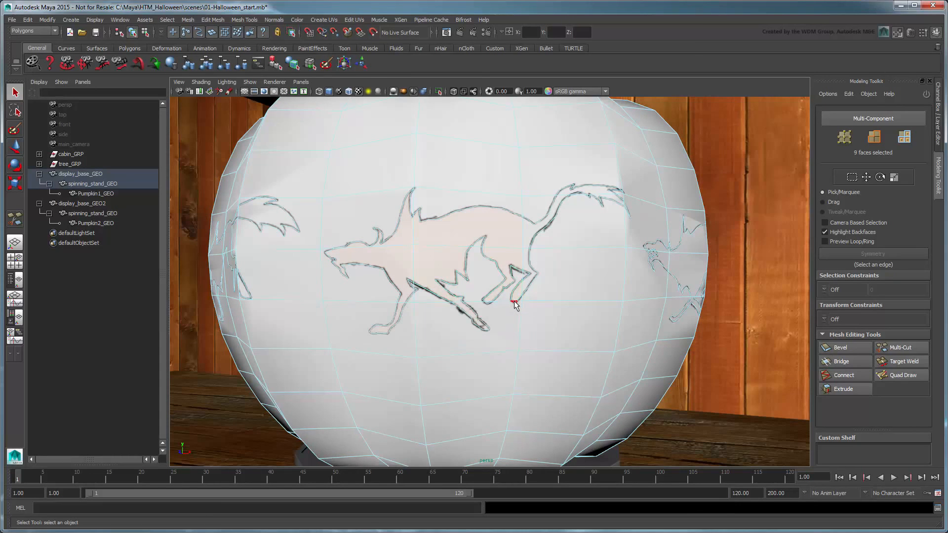
shift+click(514, 301)
shift+click(526, 276)
Add the faces along the front wolf's tail, out to its tip, to the selection.
shift+click(543, 220)
shift+click(582, 190)
shift+click(596, 197)
shift+click(608, 196)
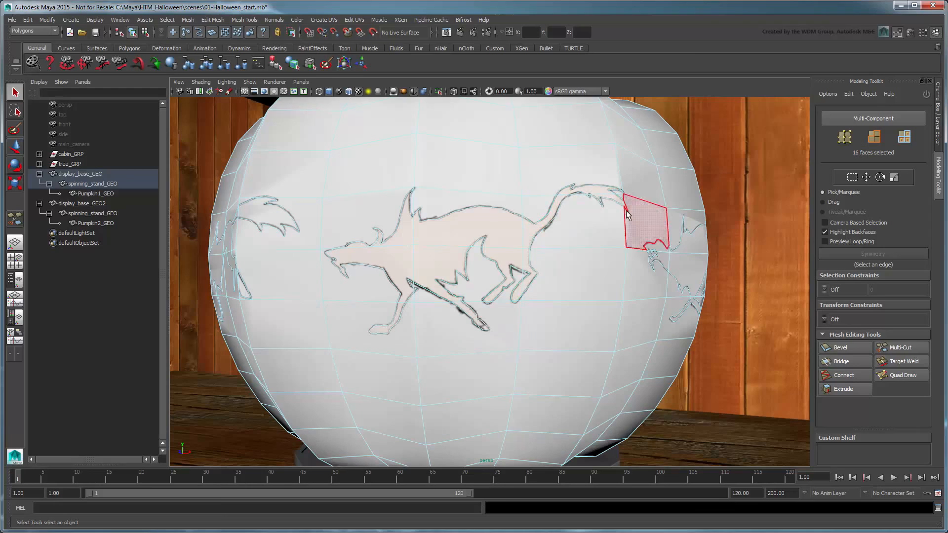
shift+click(623, 202)
shift+click(617, 191)
Add the faces of the next wolf's head, jaw, body and legs to the selection.
alt+drag(575, 251, 292, 258)
alt+middle_drag(292, 258, 10, 249)
scroll(465, 242, up, 3)
shift+click(445, 201)
shift+click(447, 215)
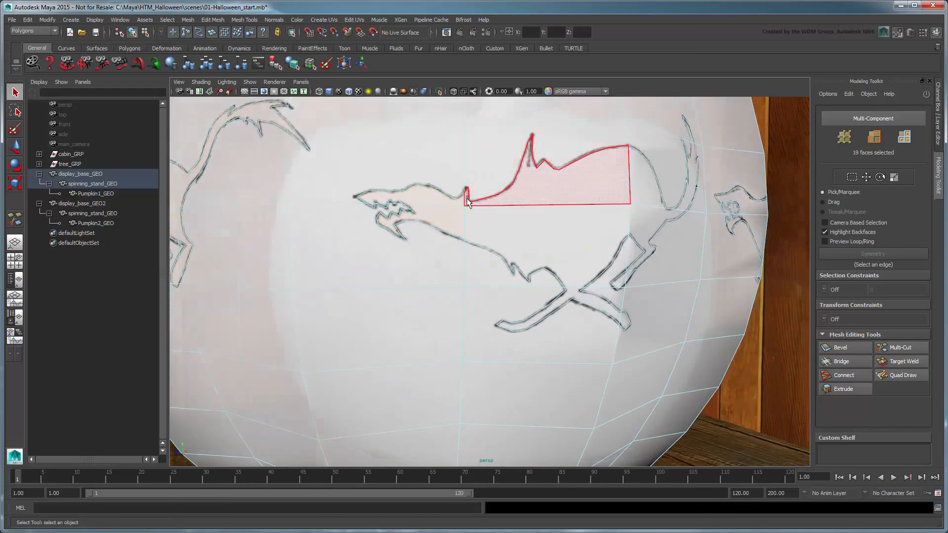
shift+click(513, 195)
shift+click(531, 232)
shift+click(572, 296)
shift+click(590, 323)
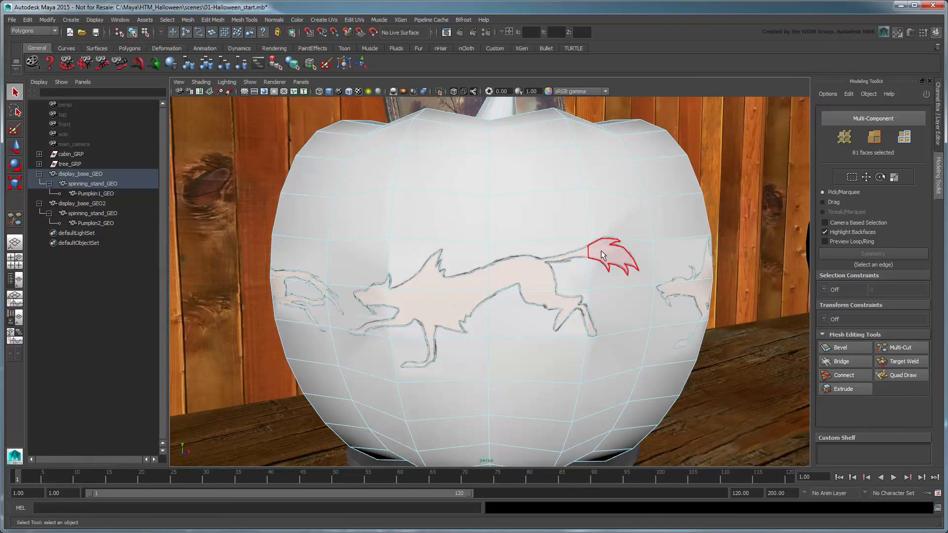
Add the last wolf's tail faces to the selection and delete all selected wolf faces from Pumpkin1_GEO.
shift+click(602, 251)
shift+click(609, 238)
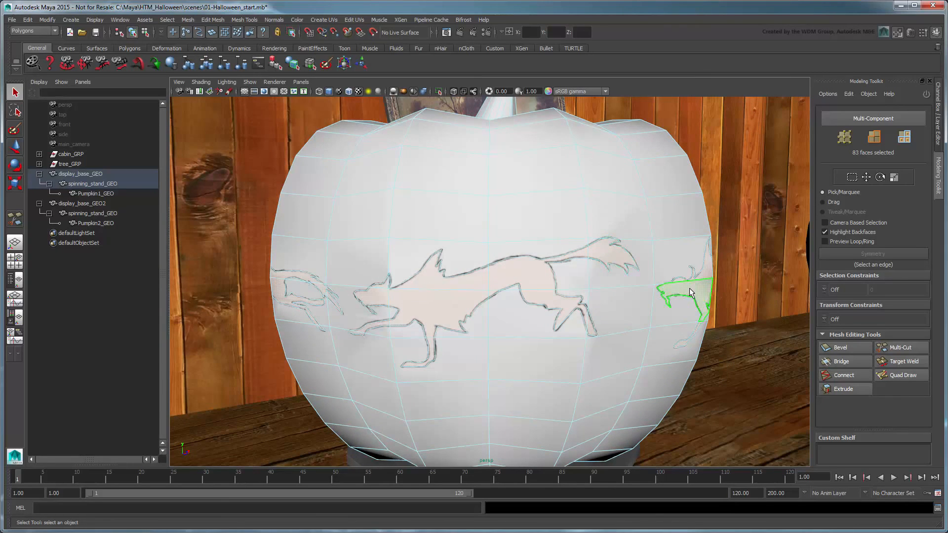
scroll(709, 300, down, 3)
alt+drag(711, 300, 605, 328)
scroll(643, 309, down, 2)
key(Delete)
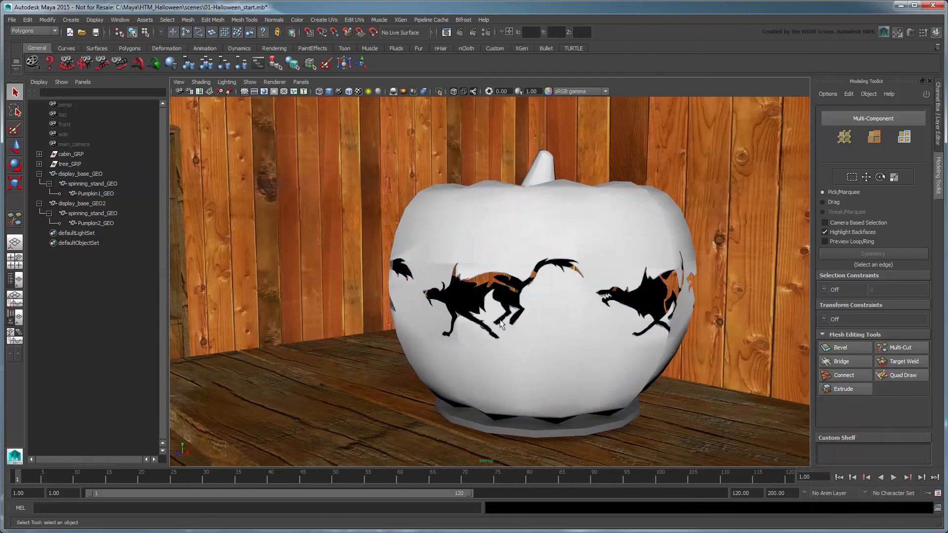
Create an area light, rename it Pumpkin1_light, and activate the Move tool.
click(78, 23)
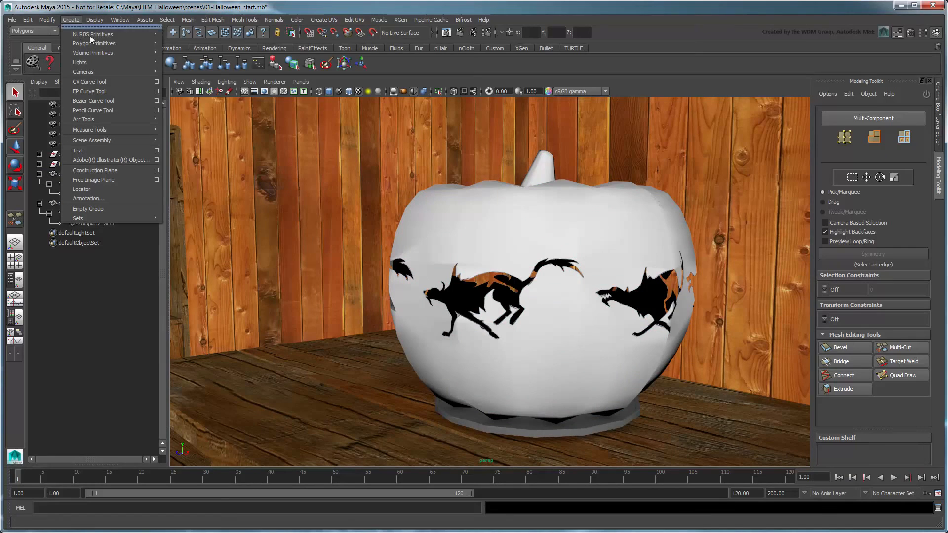
mouse_move(105, 61)
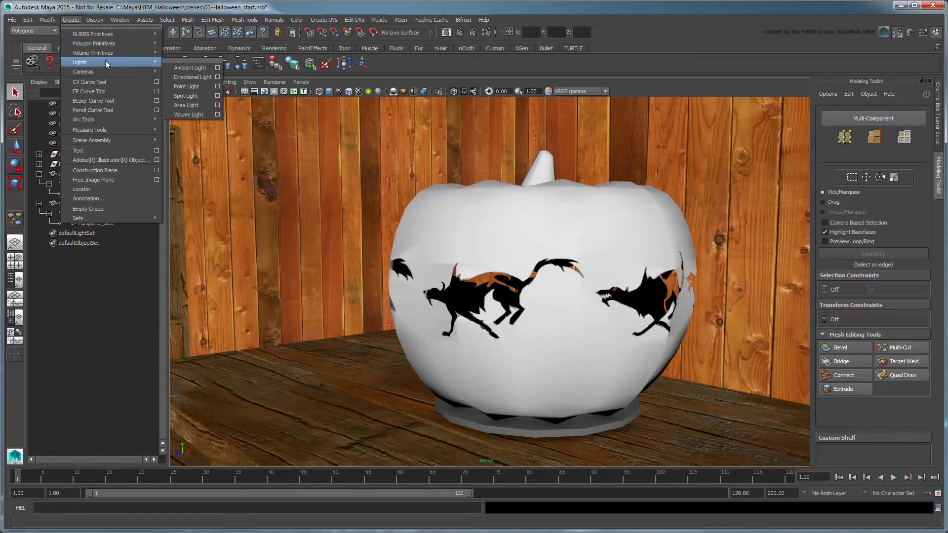
click(209, 106)
double_click(90, 233)
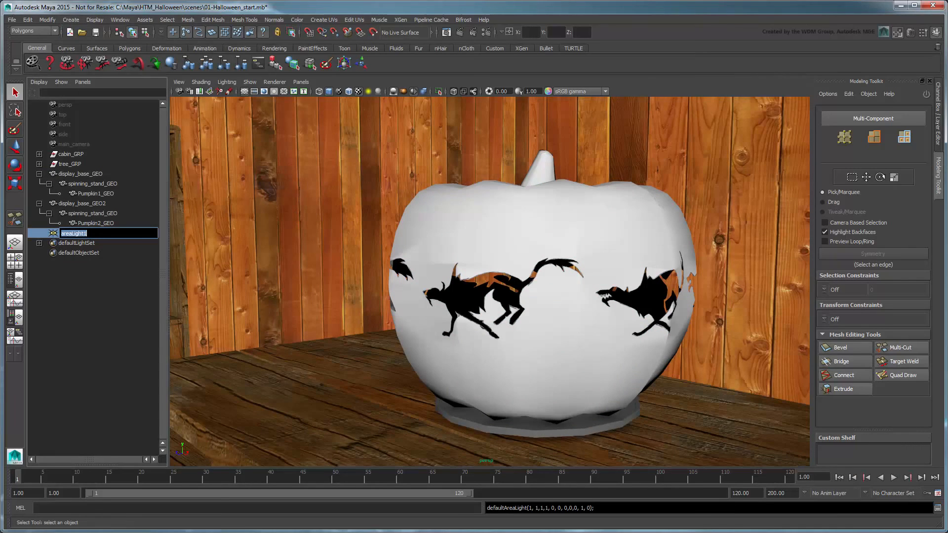
text(Pumpkin1_light)
key(Return)
key(w)
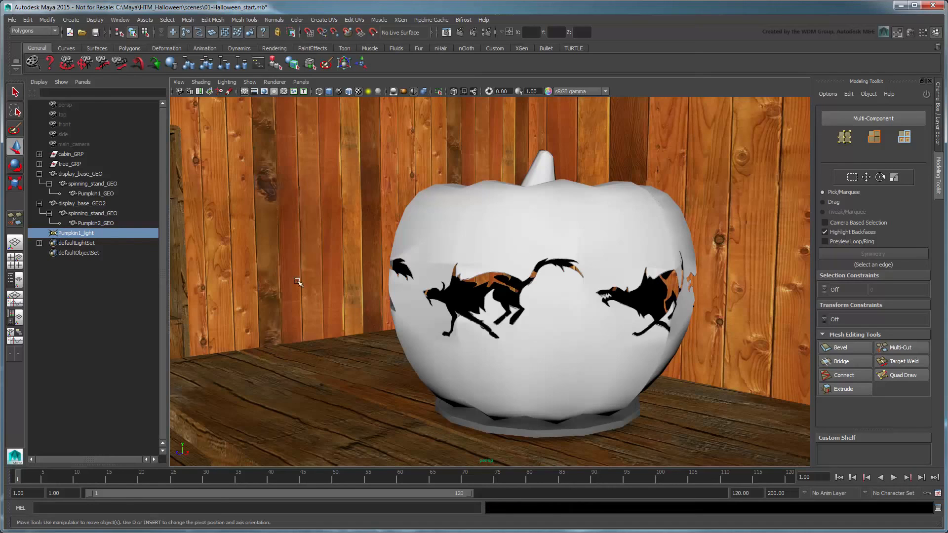
Snap Pumpkin1_light to the centre of the first pumpkin's base, raise it to mid-height inside the pumpkin, and scale it uniformly to about 3.132.
key(4)
alt+drag(573, 344, 575, 348)
key(v)
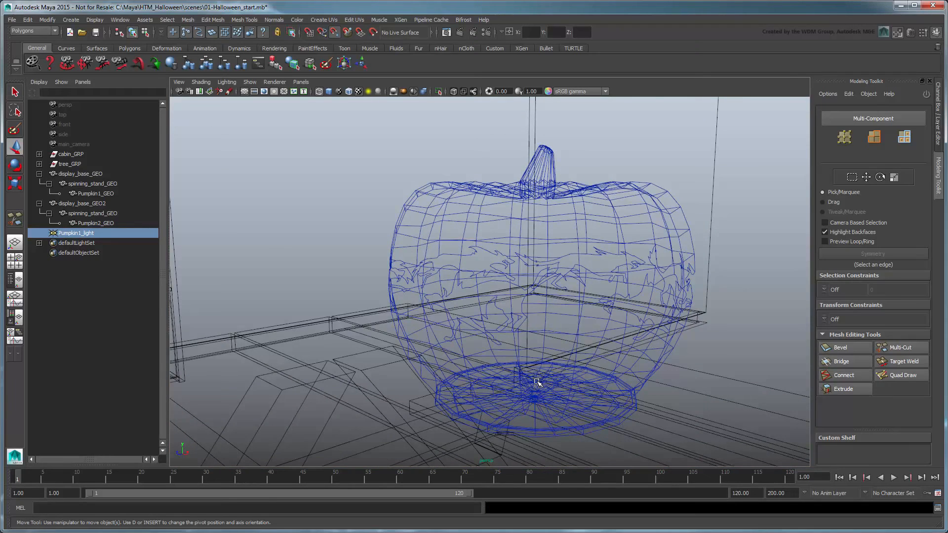
middle_drag(537, 381, 534, 381)
drag(535, 368, 568, 297)
key(r)
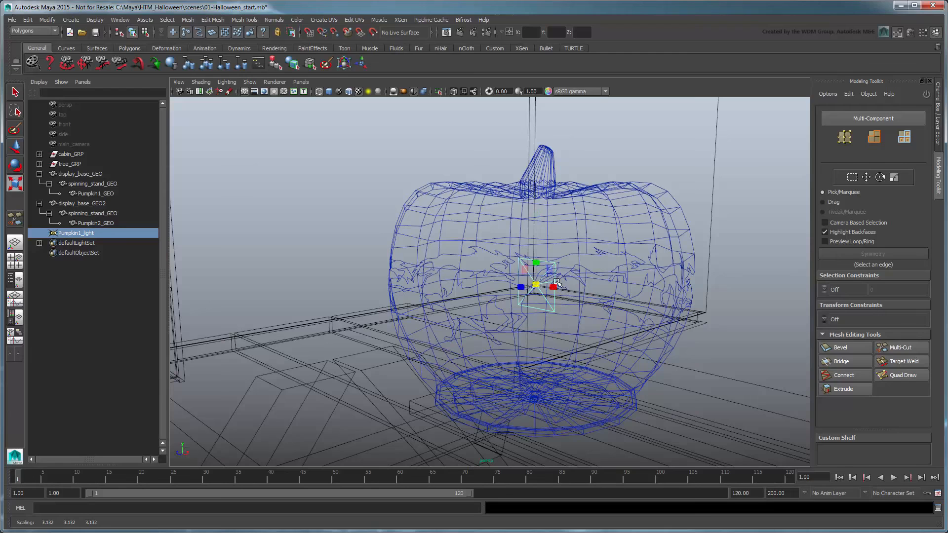
Give Pumpkin1_light a Quadratic decay rate, an intensity of 15000 and the pale yellow colour from the colour history.
click(910, 32)
click(821, 264)
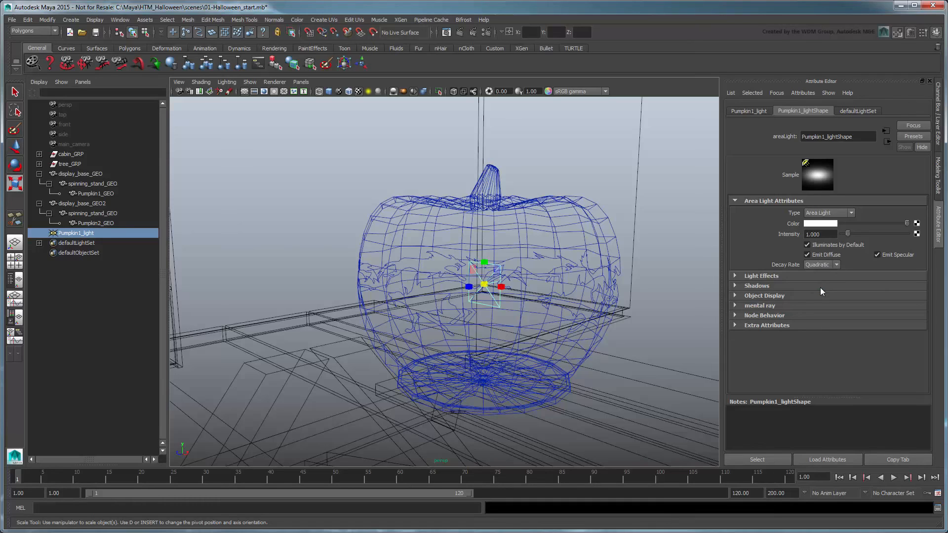
click(819, 234)
text(15)
key(Return)
click(831, 224)
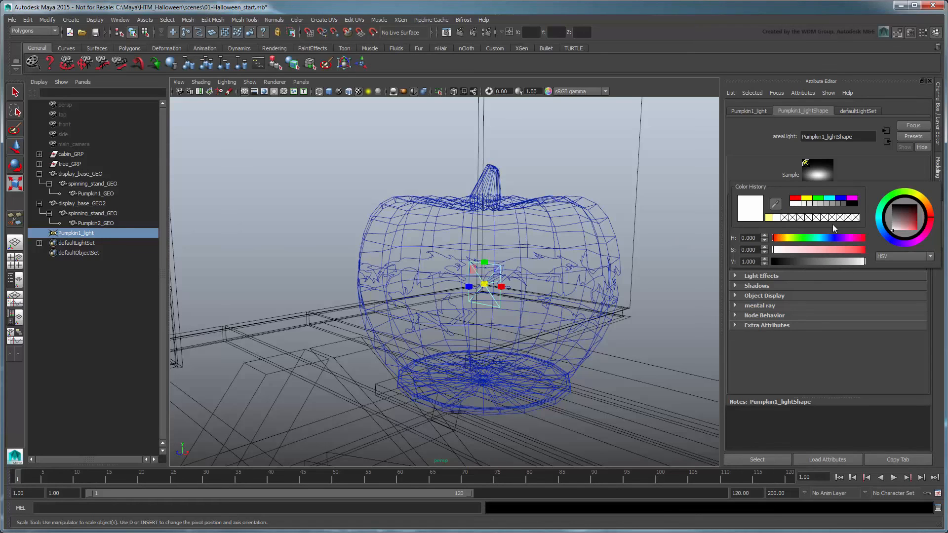
click(768, 220)
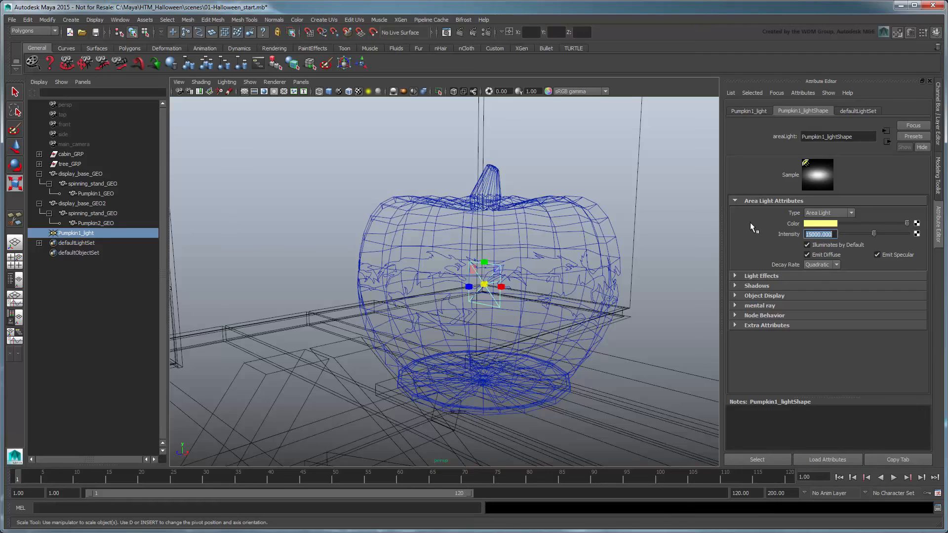
Enable Use Light Shape in Pumpkin1_light's mental ray settings with type Sphere, and return to the textured view.
click(789, 307)
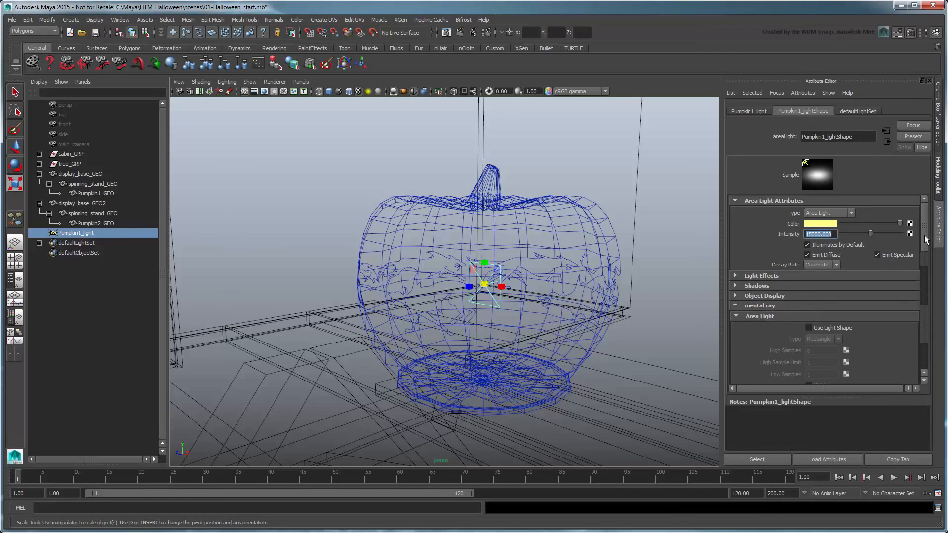
drag(924, 240, 925, 266)
click(848, 215)
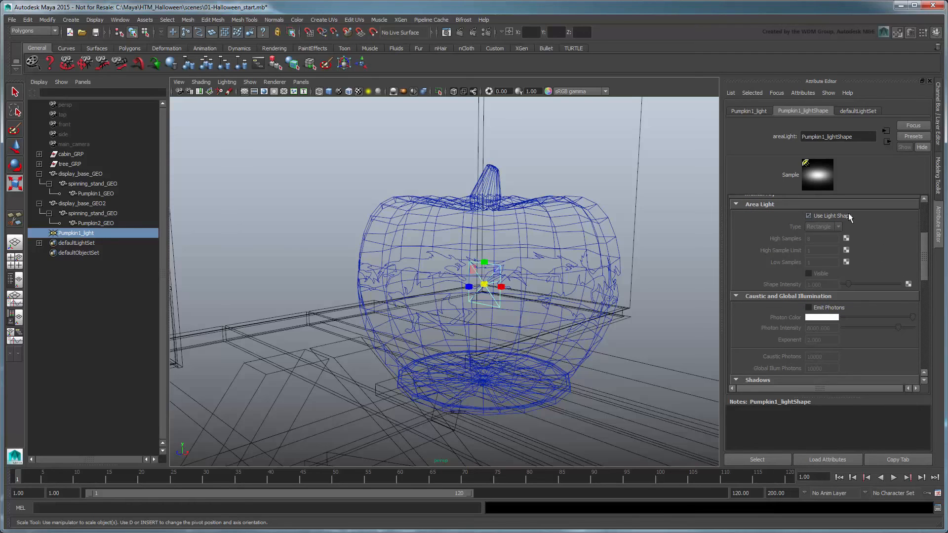
click(838, 227)
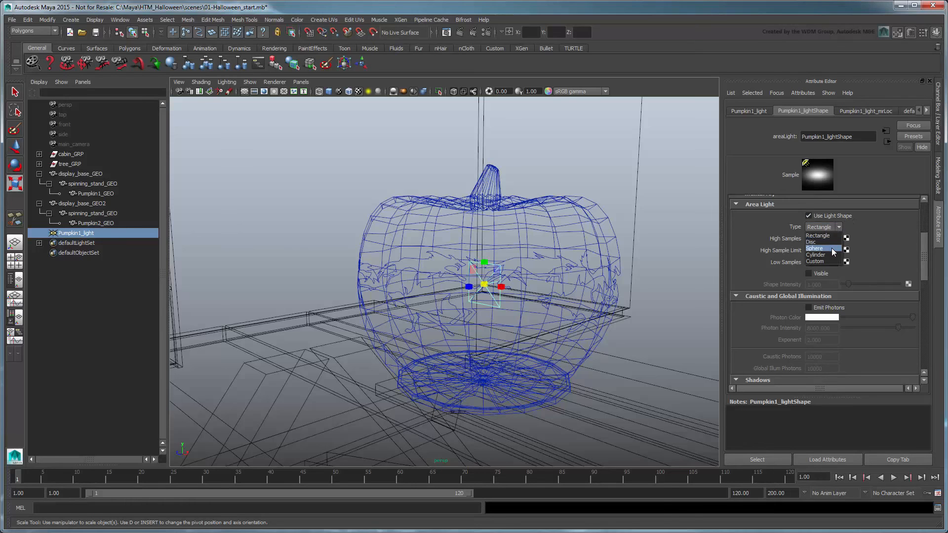
click(831, 247)
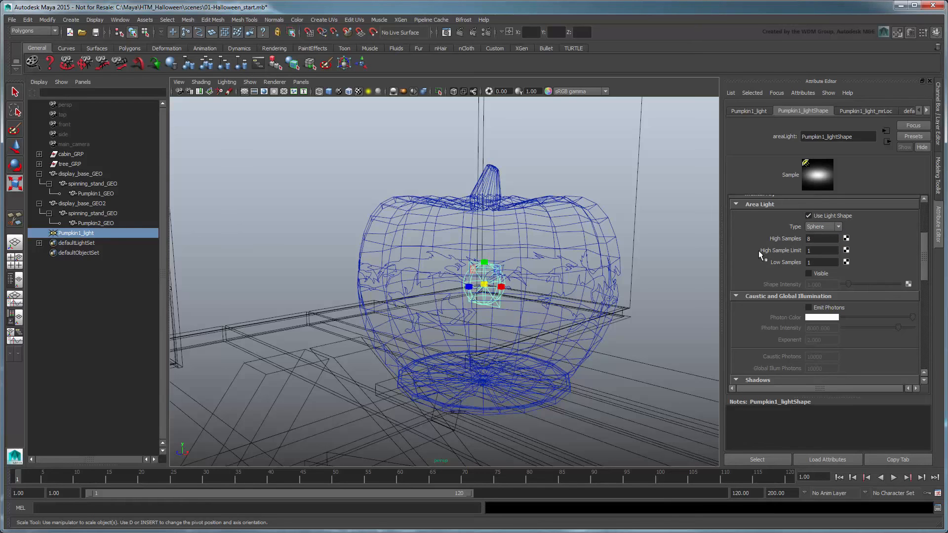
key(6)
key(q)
click(928, 82)
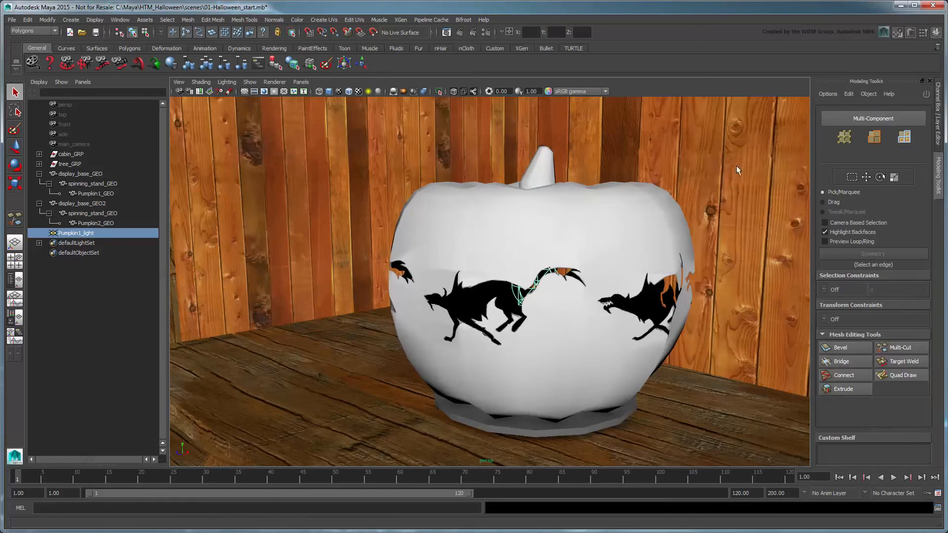
Assign the existing pumpkin_test4_mia_material_x3 material to Pumpkin1_GEO and the existing green stem material to its stem faces.
click(513, 235)
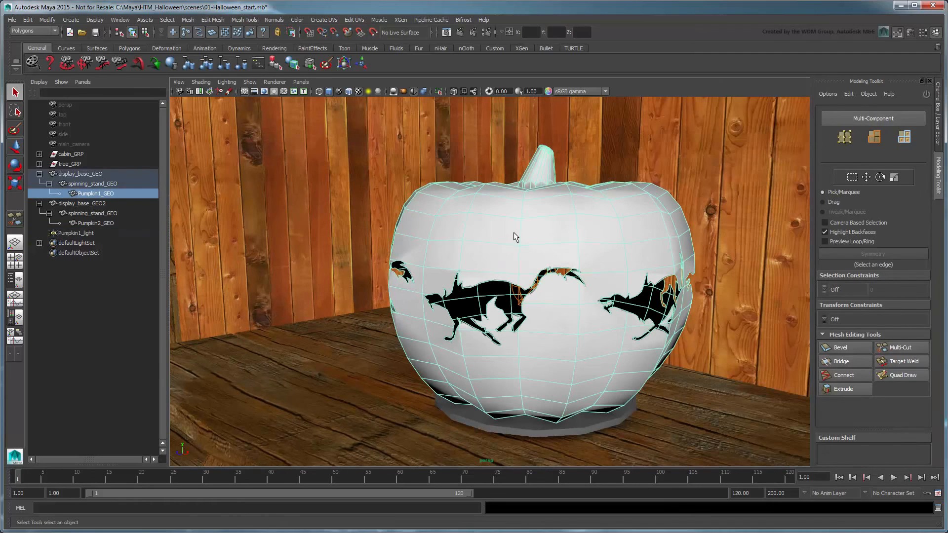
right_drag(514, 244, 626, 446)
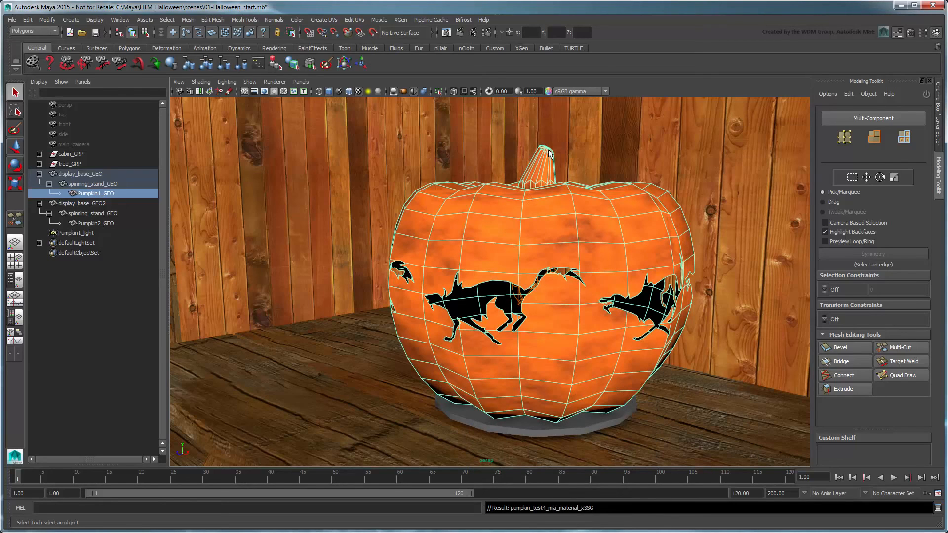
right_drag(548, 157, 534, 146)
drag(514, 134, 568, 158)
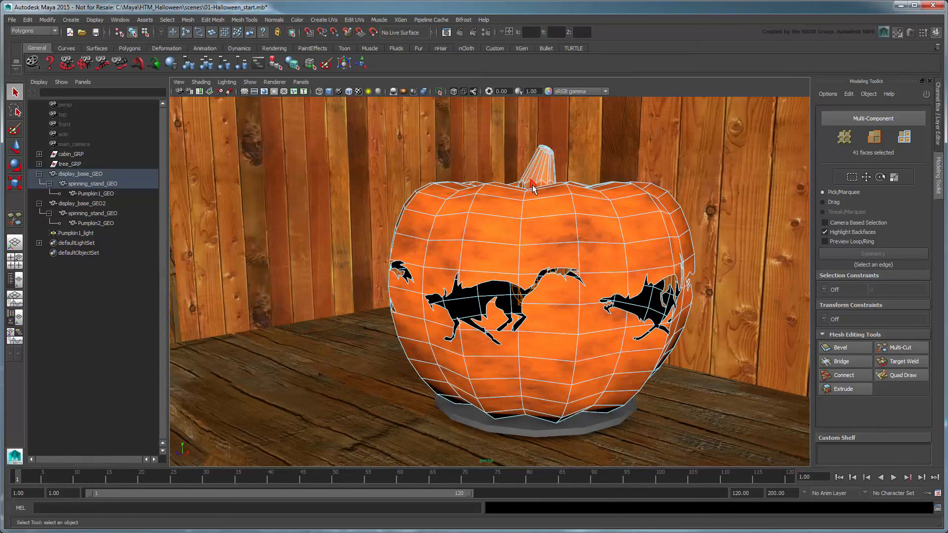
shift+double_click(532, 184)
right_drag(543, 148, 644, 416)
Render a perspective view showing the lit wolf pumpkin and part of the second pumpkin, and close the render.
alt+drag(740, 358, 603, 348)
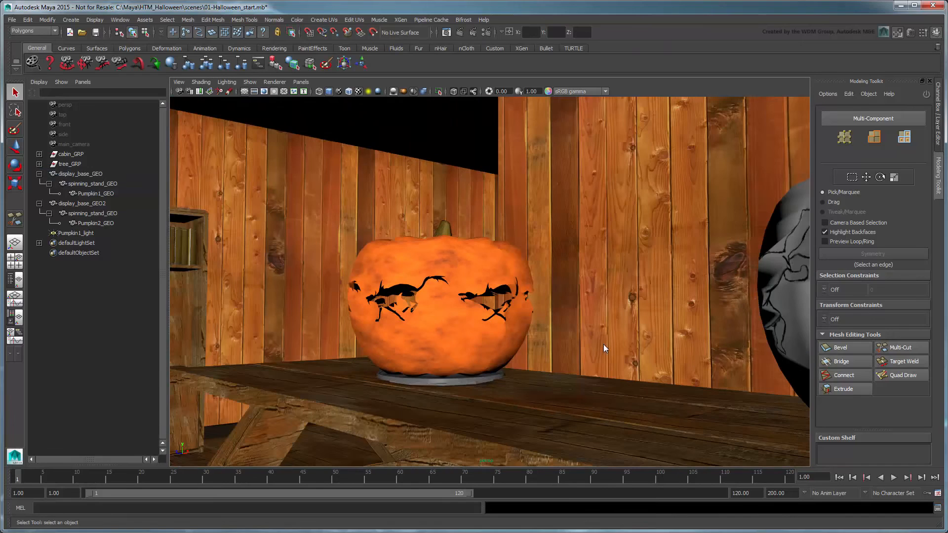
click(459, 32)
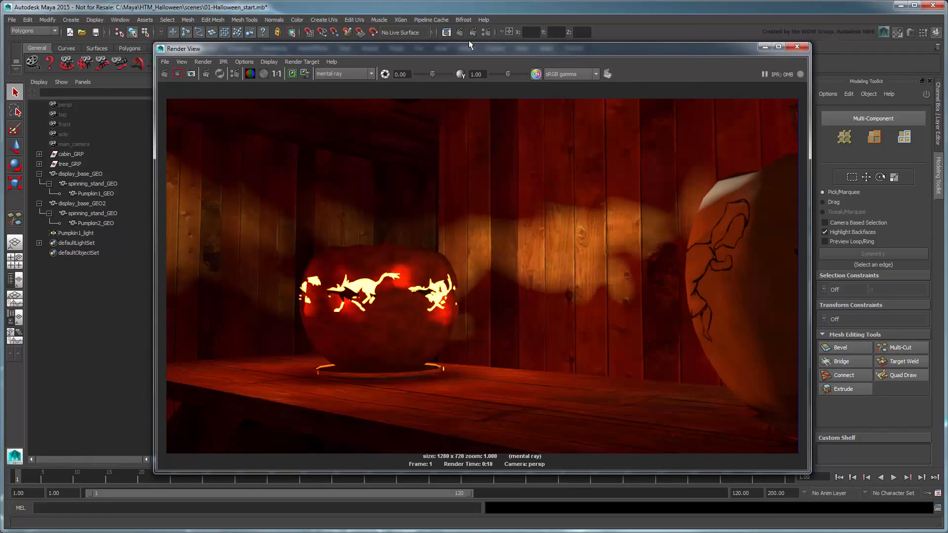
click(797, 46)
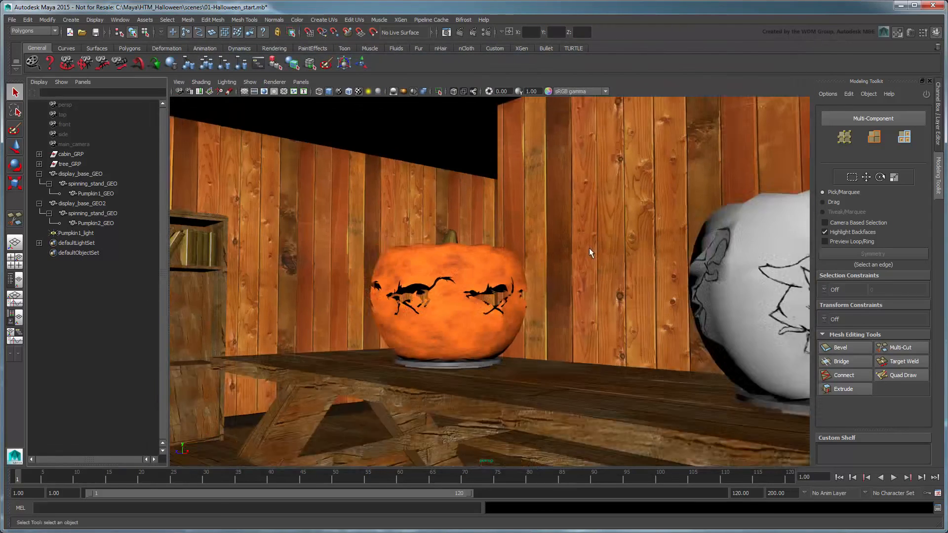
Frame Pumpkin2_GEO, select all of its faces and extrude them.
mouse_move(589, 248)
alt+mouse_down()
mouse_move(510, 281)
mouse_move(509, 274)
alt+mouse_up()
alt+right_drag(509, 274, 699, 278)
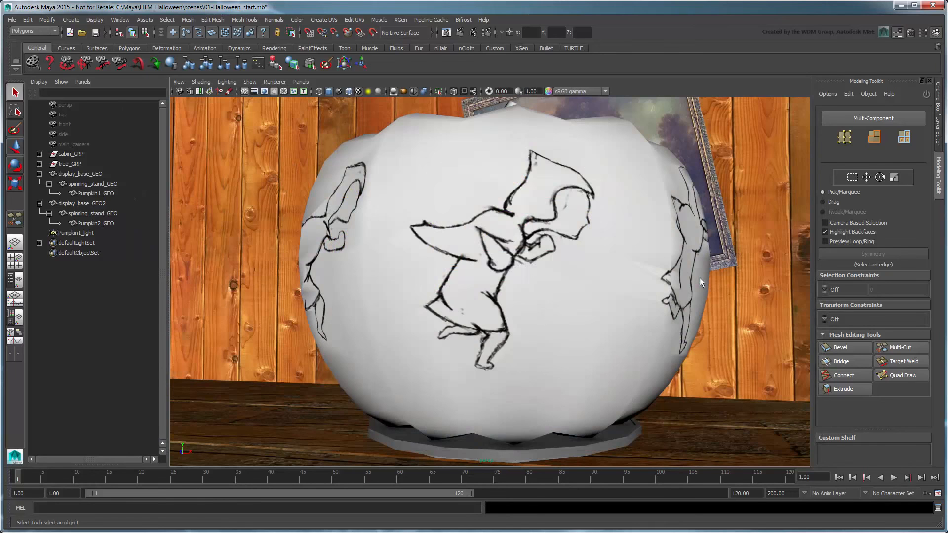
click(583, 259)
key(f)
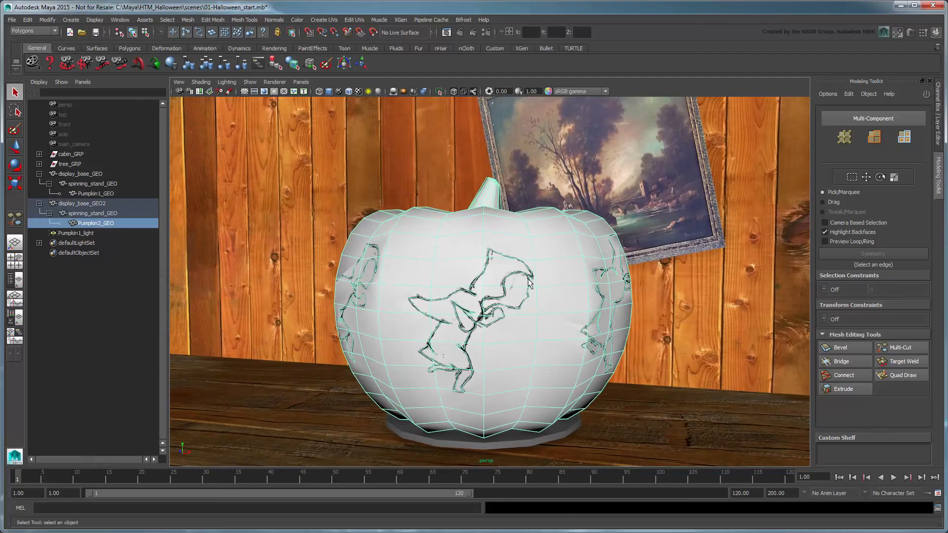
right_drag(528, 279, 528, 301)
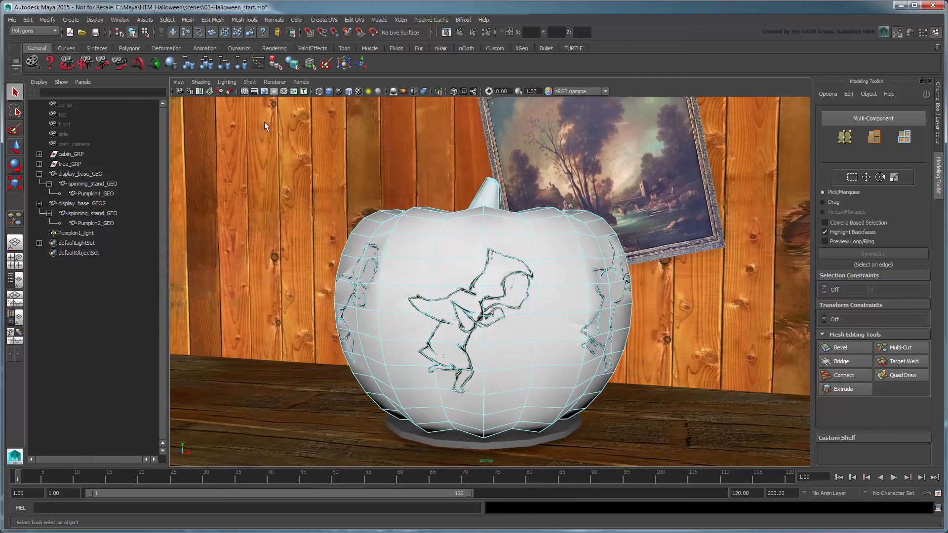
mouse_move(257, 117)
mouse_down()
mouse_move(627, 336)
mouse_move(717, 449)
mouse_up()
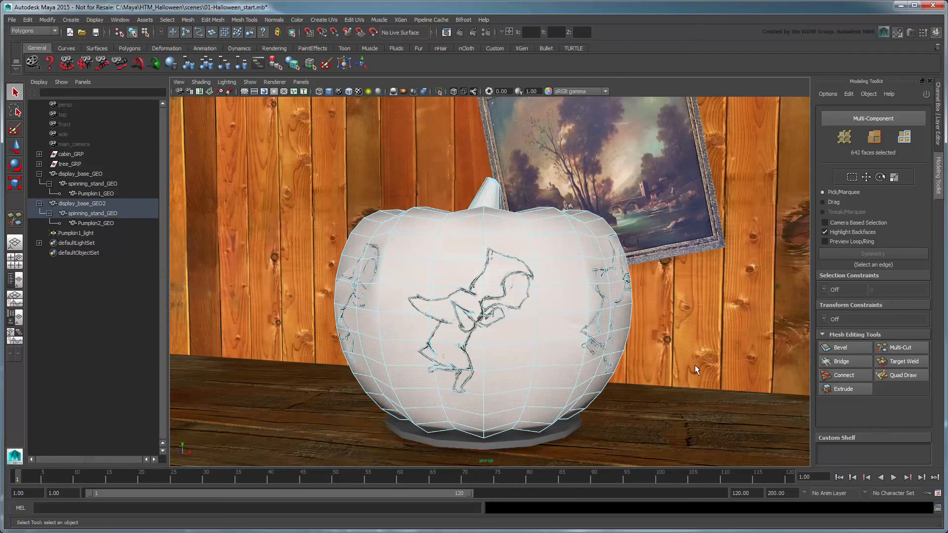
click(834, 390)
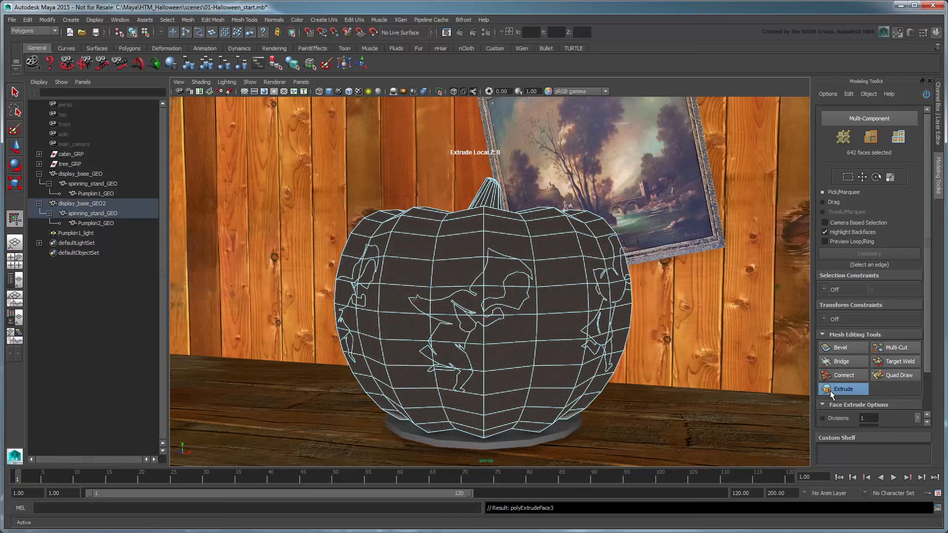
Set the Scale tool to World orientation, scale Pumpkin2_GEO's extruded faces slightly outward, and clear the face selection.
double_click(20, 184)
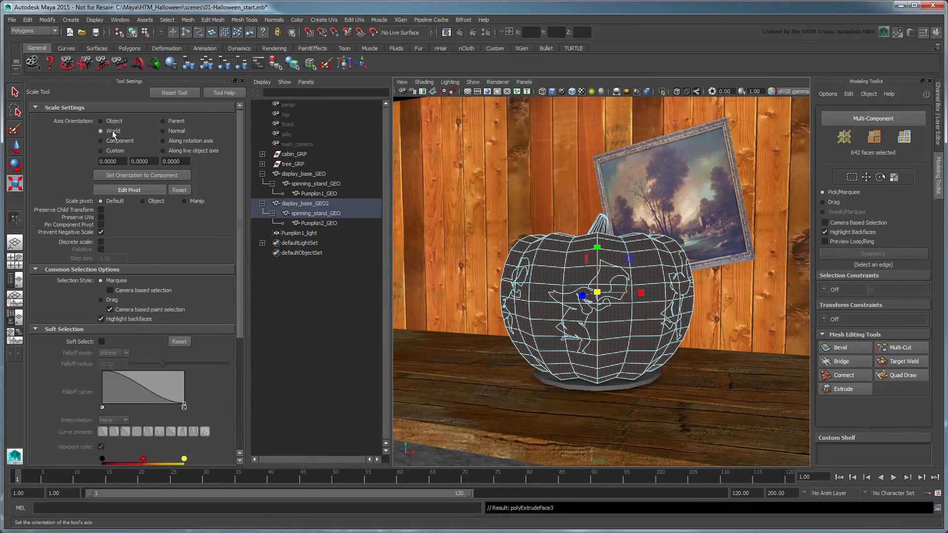
click(241, 81)
drag(483, 298, 487, 296)
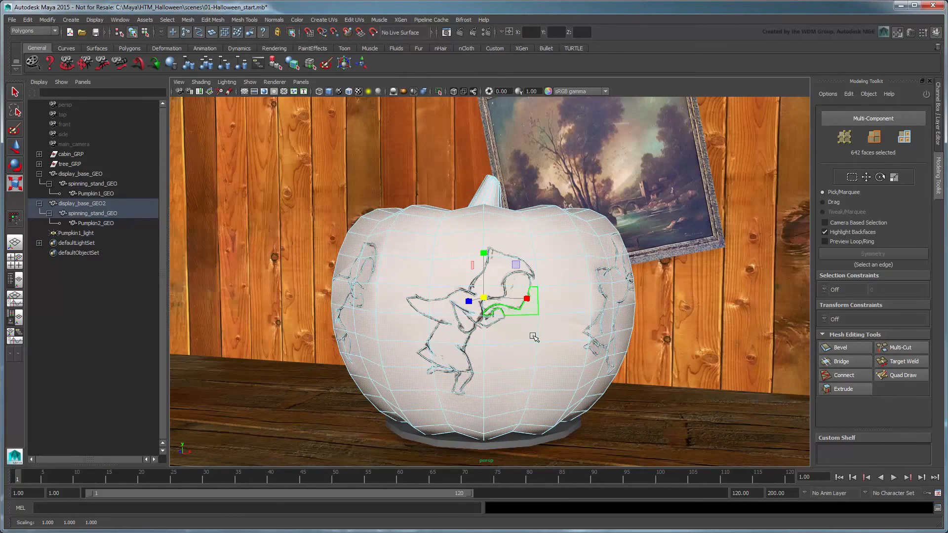
click(647, 366)
key(q)
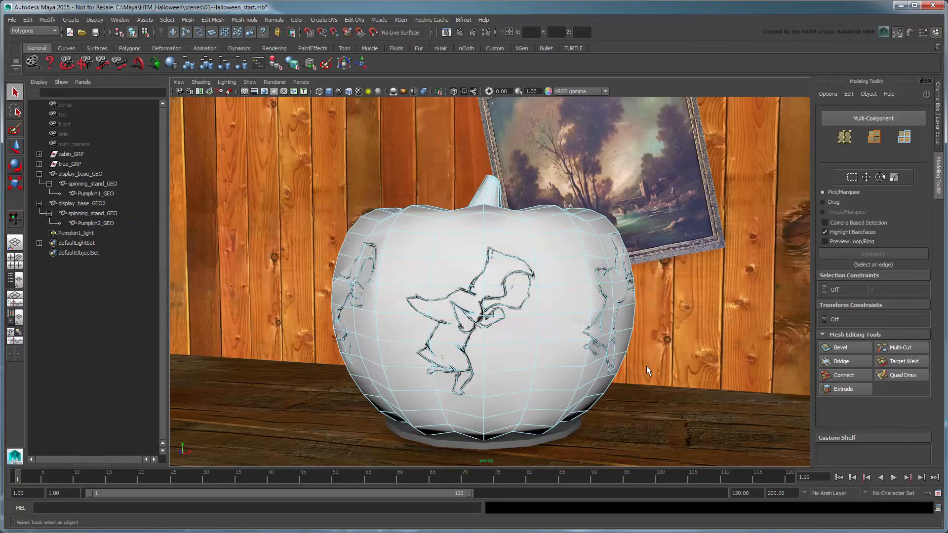
Select the outer faces of the front hooded figure's hood and head on Pumpkin2_GEO.
scroll(646, 366, up, 5)
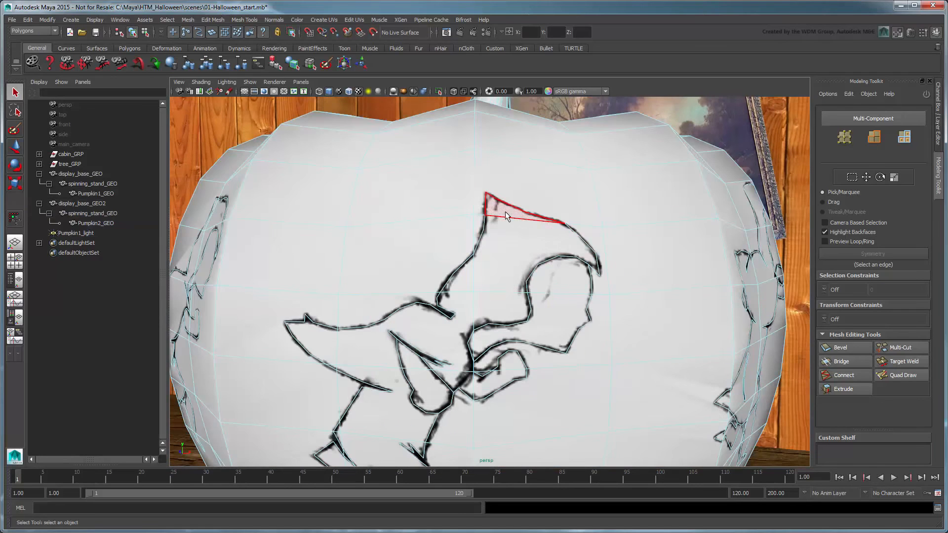
click(505, 211)
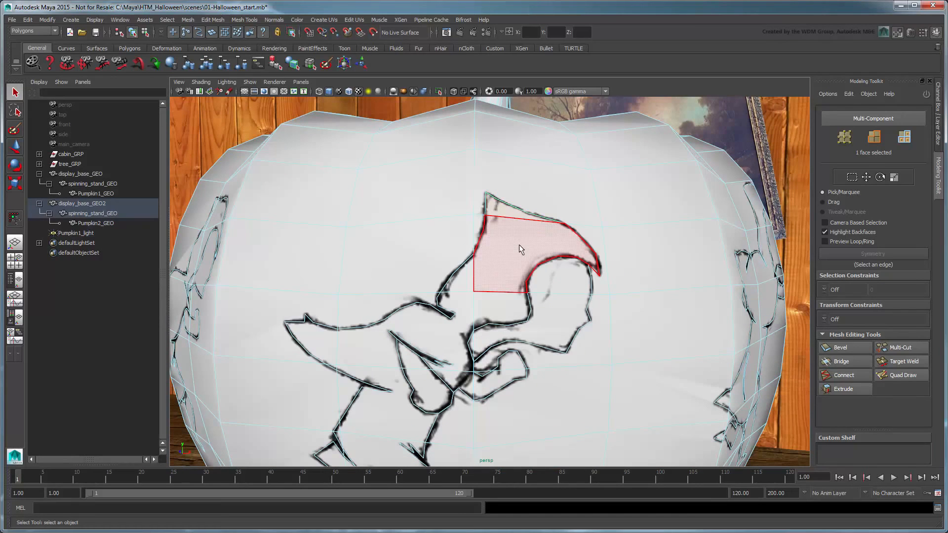
shift+click(519, 244)
shift+click(559, 273)
shift+click(566, 313)
shift+click(488, 309)
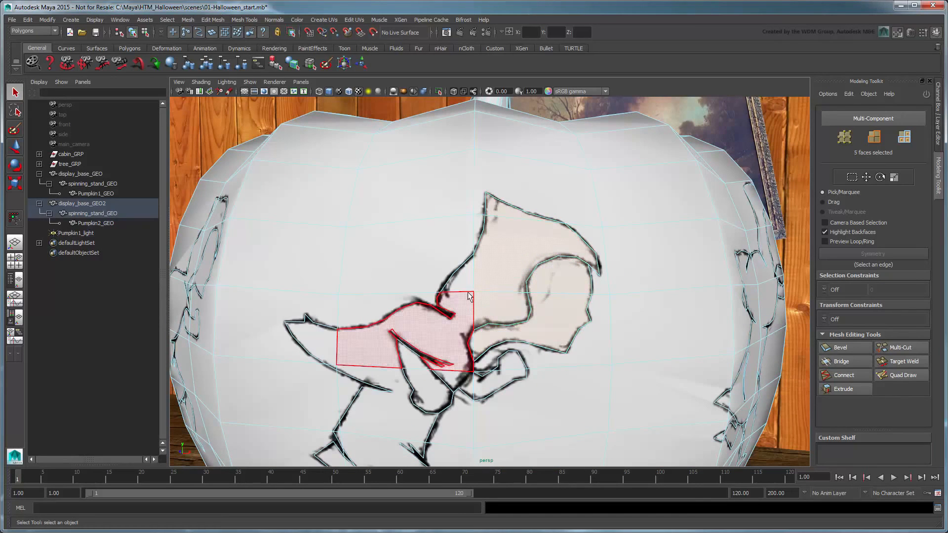
Add the faces of the front hooded figure's upper body, hand and arm to the selection.
shift+click(464, 282)
shift+click(465, 307)
shift+click(509, 366)
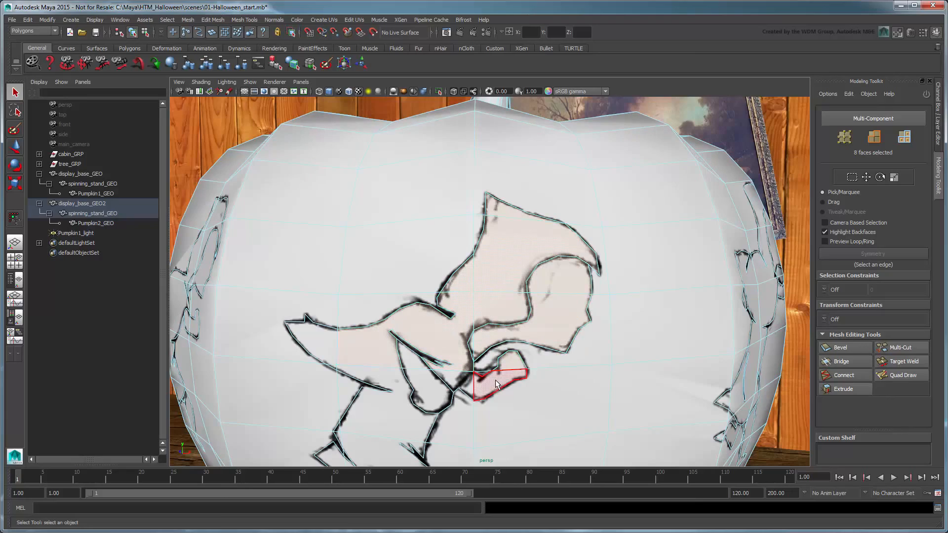
shift+click(496, 380)
shift+click(466, 384)
shift+click(438, 387)
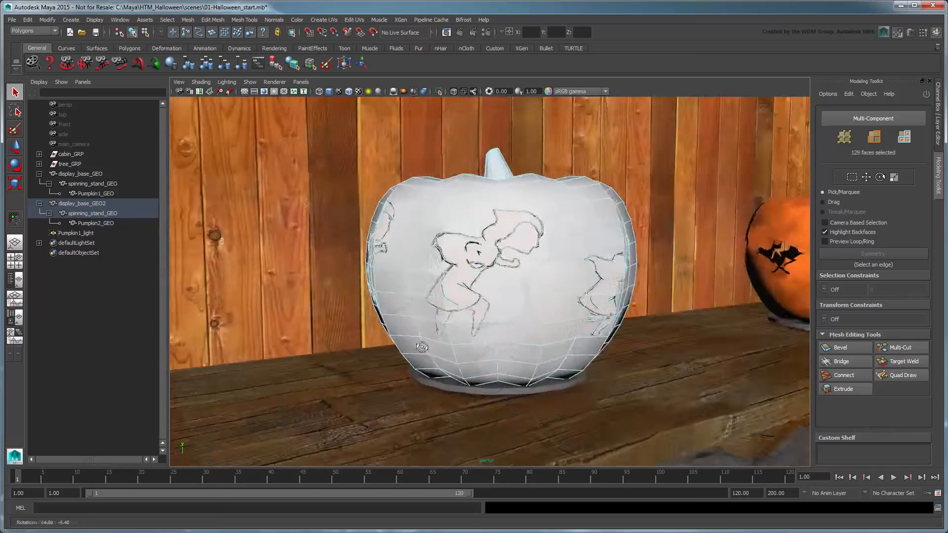
Check the selected hooded figures around Pumpkin2_GEO and delete their outer faces.
alt+drag(422, 347, 545, 341)
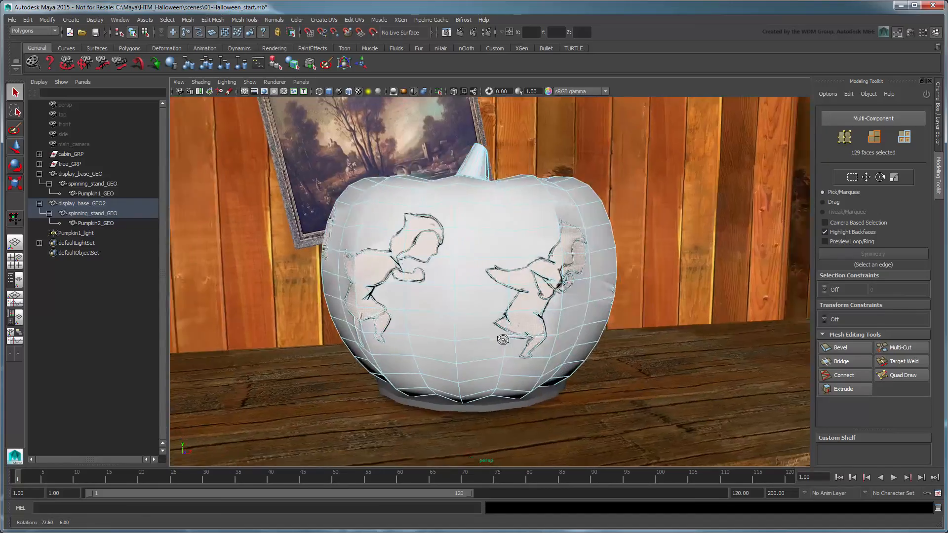
key(Delete)
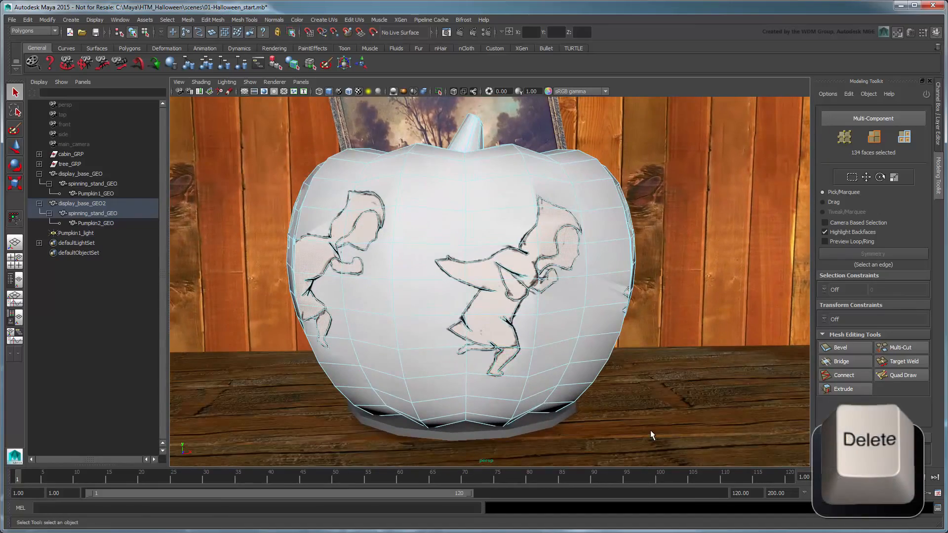
key(Delete)
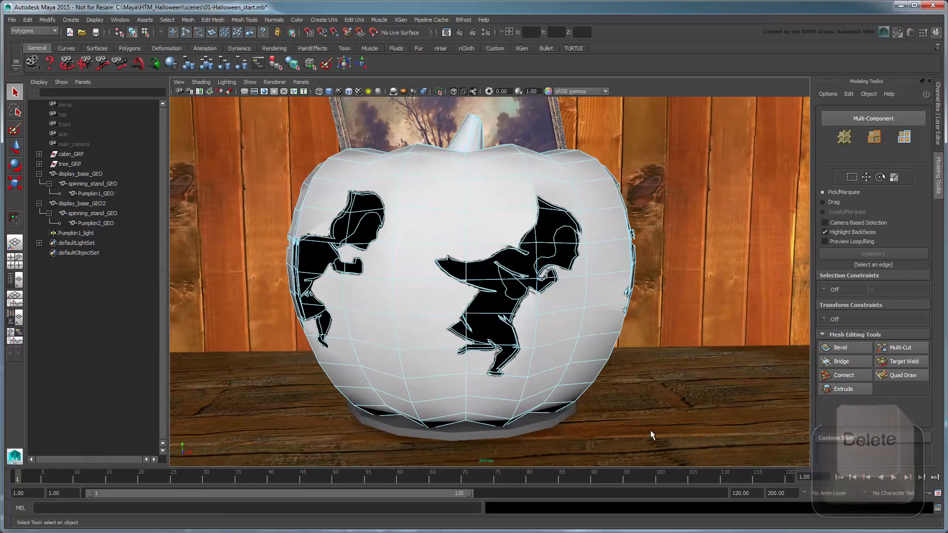
Select the inner shell faces behind the front hooded figure's face, hand and arm.
scroll(649, 410, up, 4)
scroll(653, 381, up, 3)
alt+drag(665, 360, 644, 367)
click(545, 217)
shift+click(471, 284)
shift+click(461, 283)
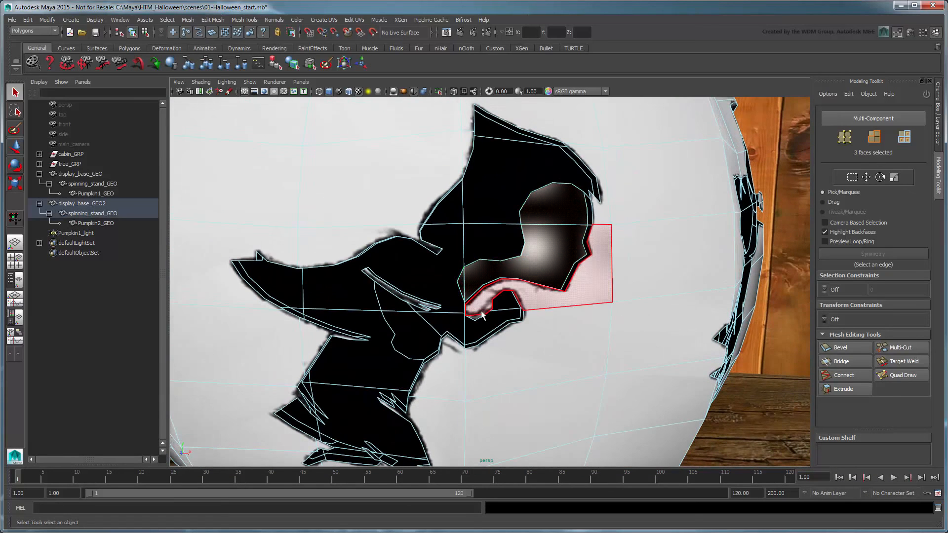
shift+click(499, 314)
shift+click(504, 300)
shift+click(415, 330)
shift+click(389, 304)
Add the inner shell faces behind the front hooded figure's lower legs and feet to the selection.
alt+middle_drag(506, 375, 547, 249)
shift+click(463, 330)
shift+click(413, 303)
shift+click(398, 296)
shift+click(374, 304)
scroll(634, 281, down, 2)
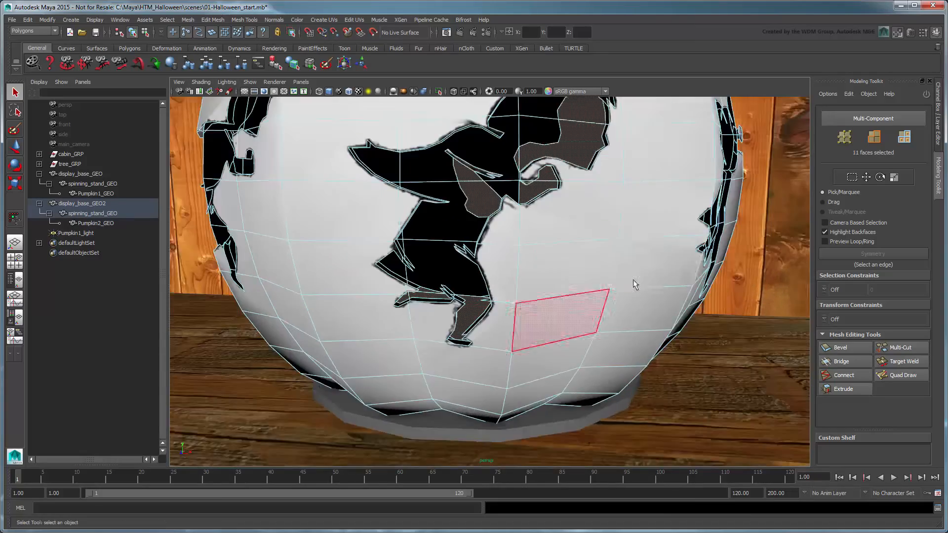
alt+drag(635, 281, 561, 309)
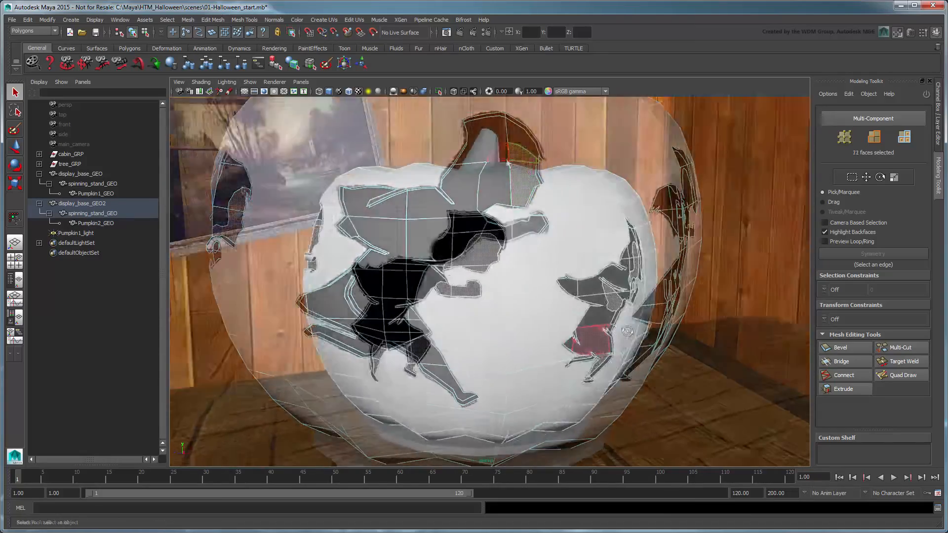
Delete the selected inner shell faces behind the hooded figures on Pumpkin2_GEO.
alt+drag(637, 335, 588, 328)
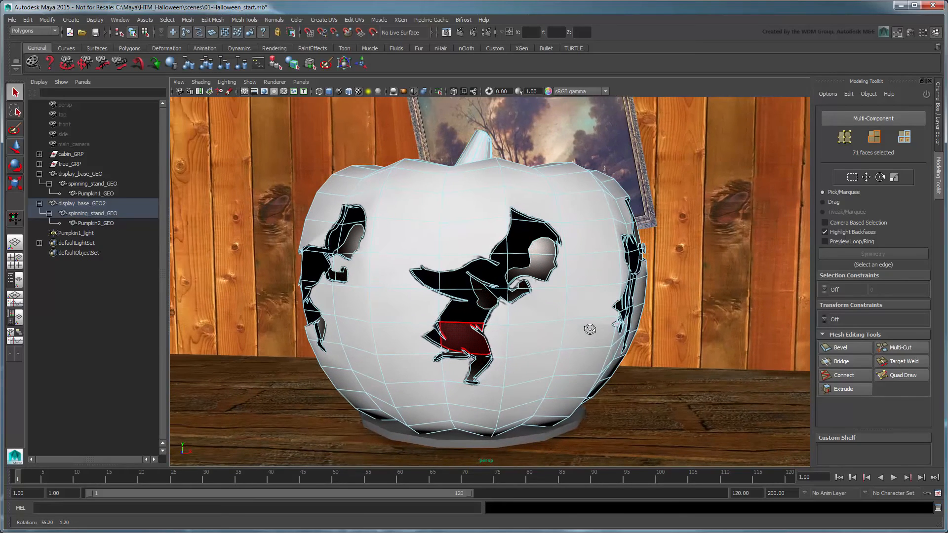
key(Delete)
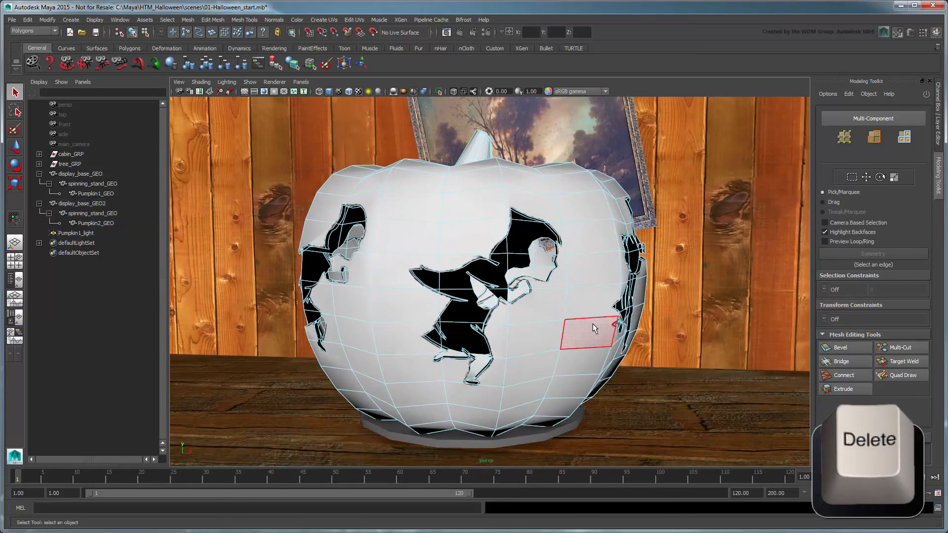
Select the border edges of the front hooded figure's cutout and extrude them inward to give the carving thickness.
scroll(593, 324, up, 5)
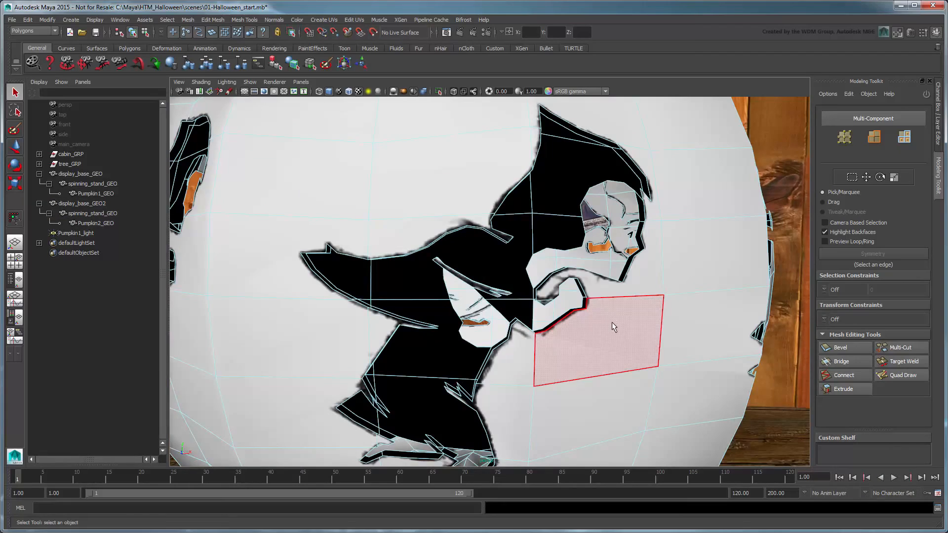
alt+drag(612, 321, 596, 334)
alt+middle_drag(607, 300, 623, 259)
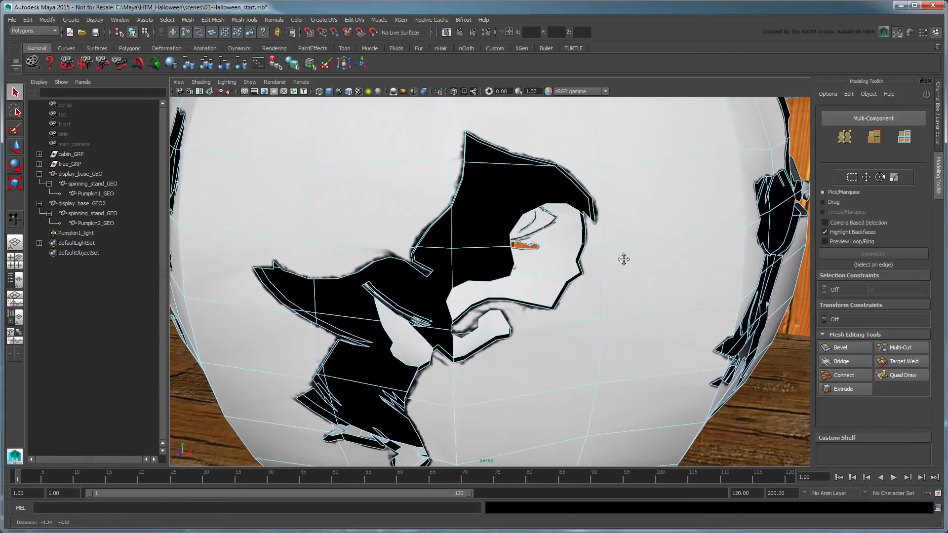
alt+right_drag(624, 259, 712, 414)
alt+drag(712, 415, 721, 414)
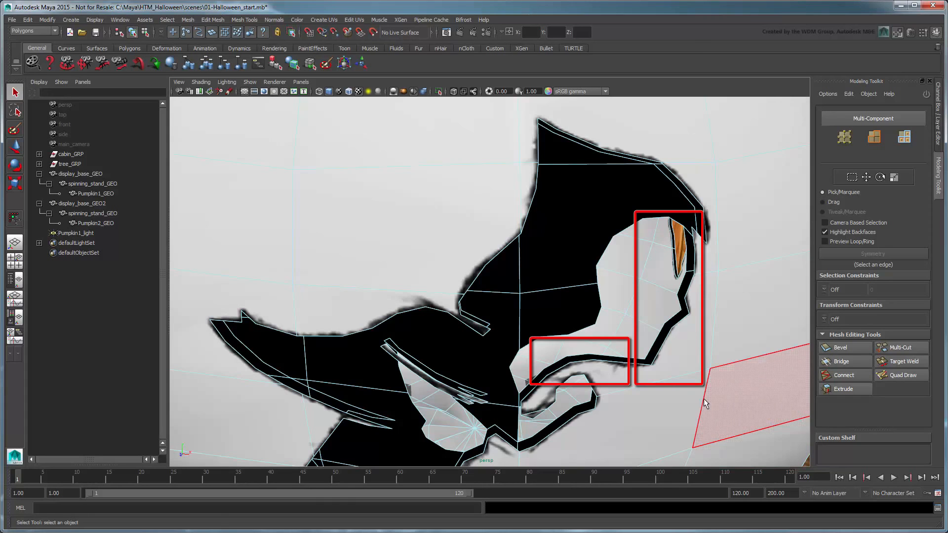
right_drag(668, 363, 668, 348)
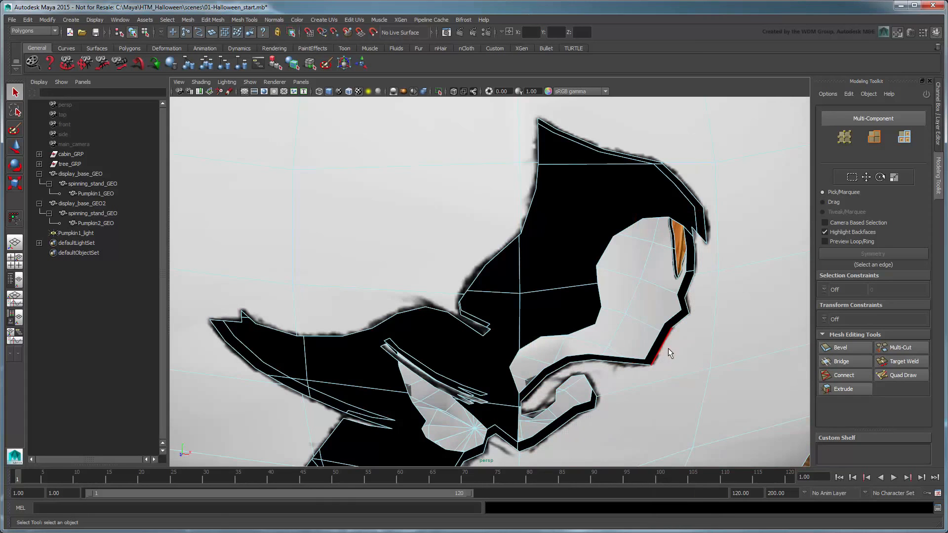
double_click(664, 347)
scroll(663, 348, down, 5)
alt+middle_drag(648, 348, 634, 286)
shift+right_drag(594, 246, 596, 269)
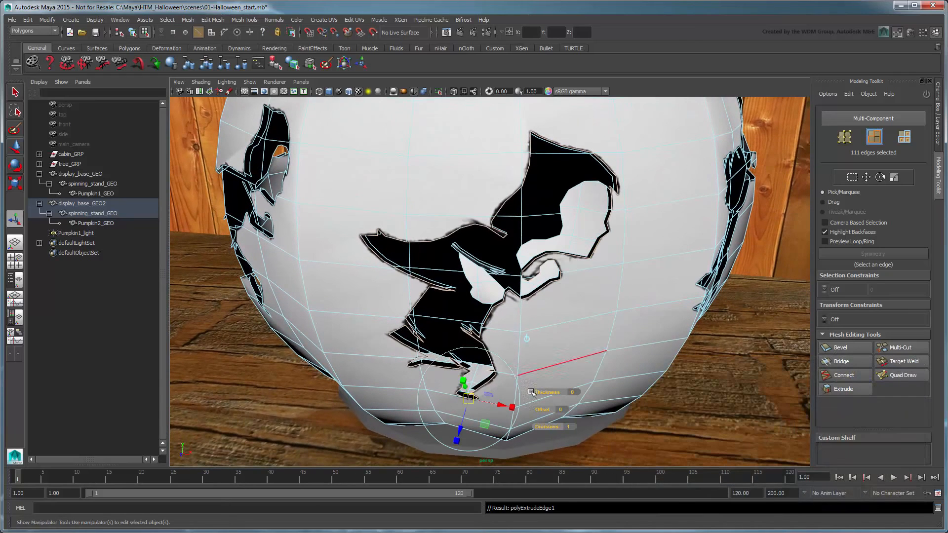
drag(459, 428, 462, 422)
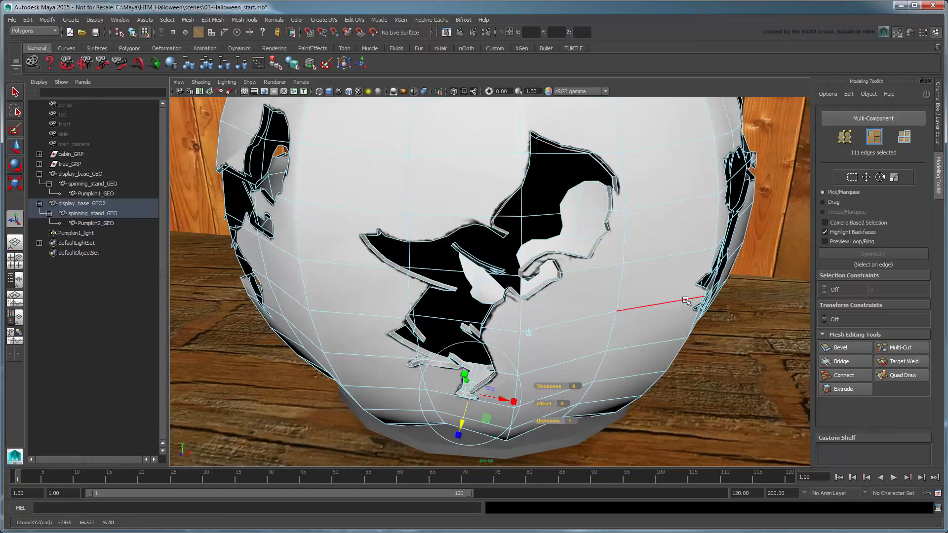
Extrude the border edges of the other hooded-figure cutouts inward and return to object selection.
alt+drag(682, 304, 637, 297)
click(631, 285)
double_click(630, 285)
shift+right_drag(631, 285, 635, 296)
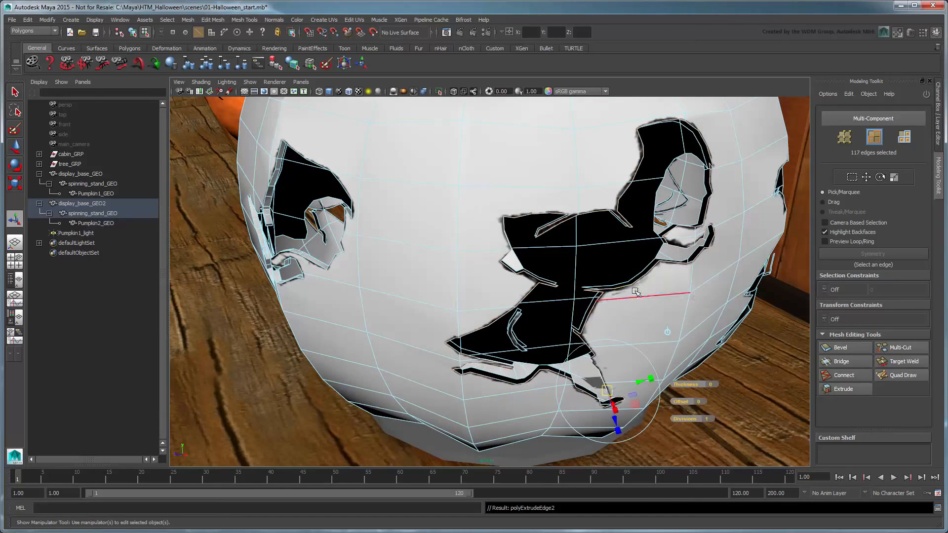
drag(615, 426, 614, 418)
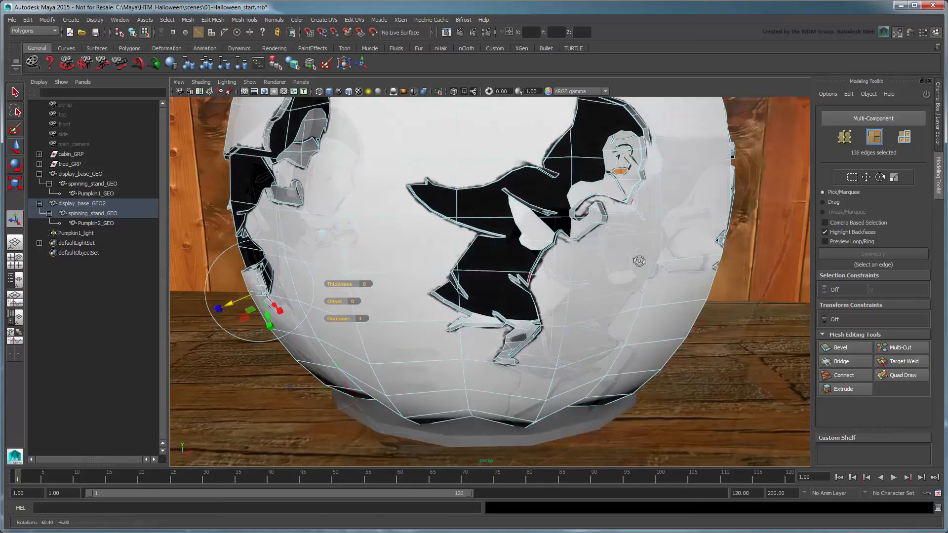
shift+right_drag(635, 261, 653, 243)
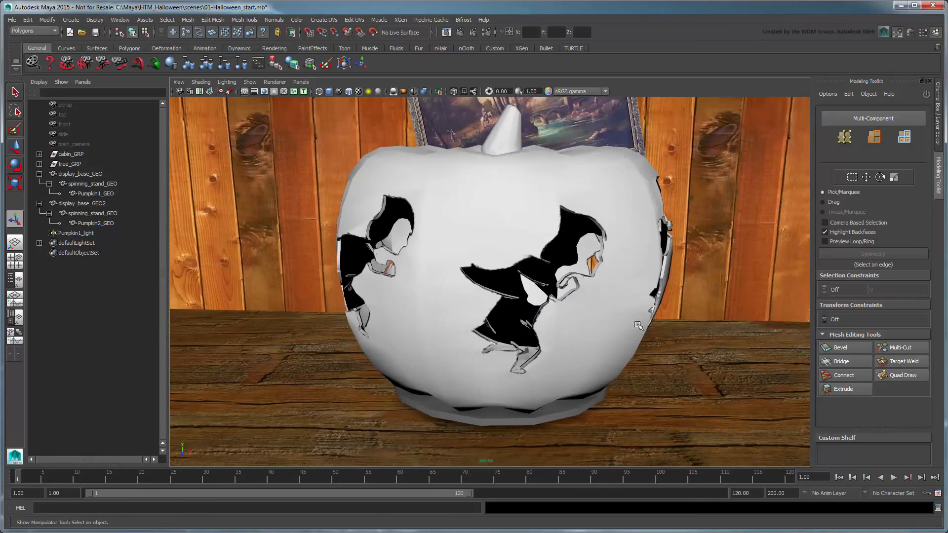
Assign the existing orange pumpkin material to the whole Pumpkin2_GEO.
click(592, 314)
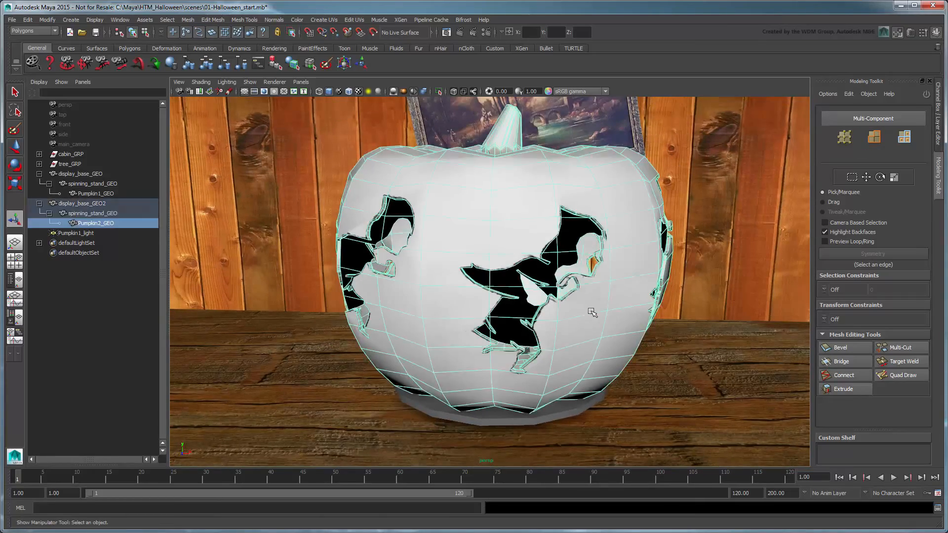
right_drag(479, 187, 549, 432)
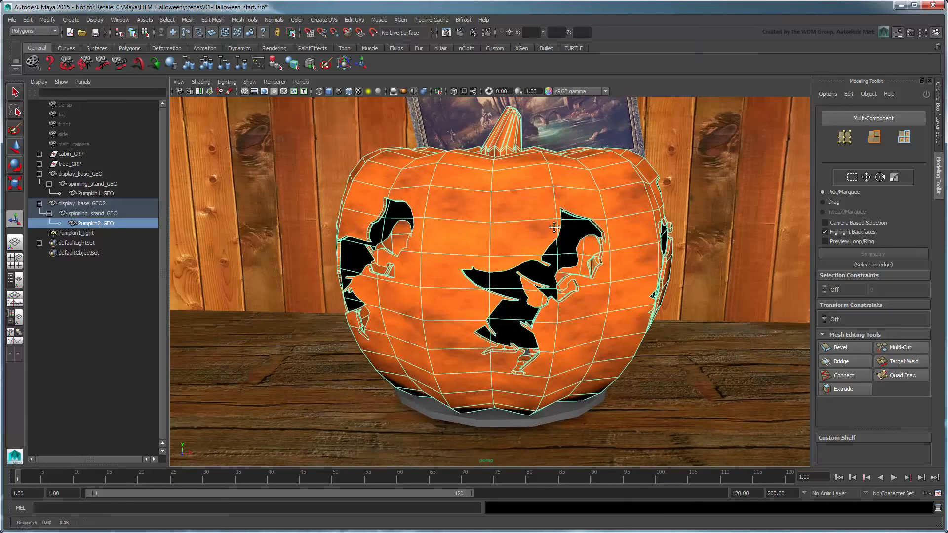
Select the stem faces of Pumpkin2_GEO and assign the existing green stem material to them.
right_drag(507, 182, 507, 206)
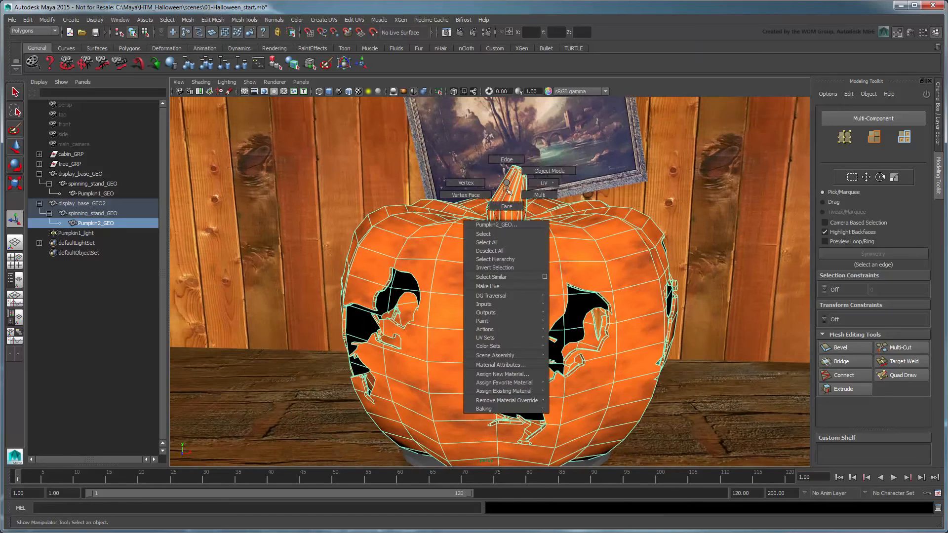
alt+middle_drag(540, 213, 546, 271)
alt+drag(545, 281, 551, 260)
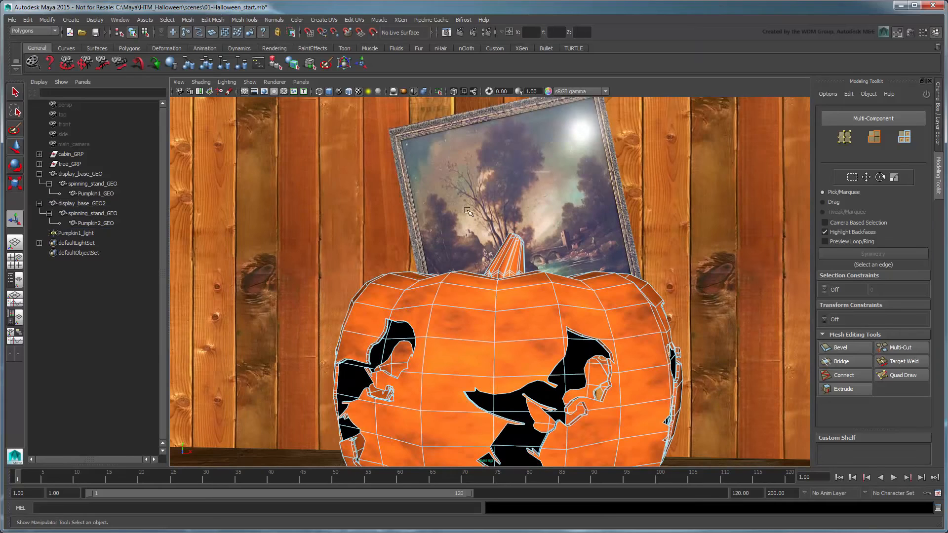
drag(468, 211, 560, 268)
scroll(550, 253, up, 5)
shift+double_click(539, 271)
right_drag(539, 180, 547, 388)
right_drag(633, 427, 636, 447)
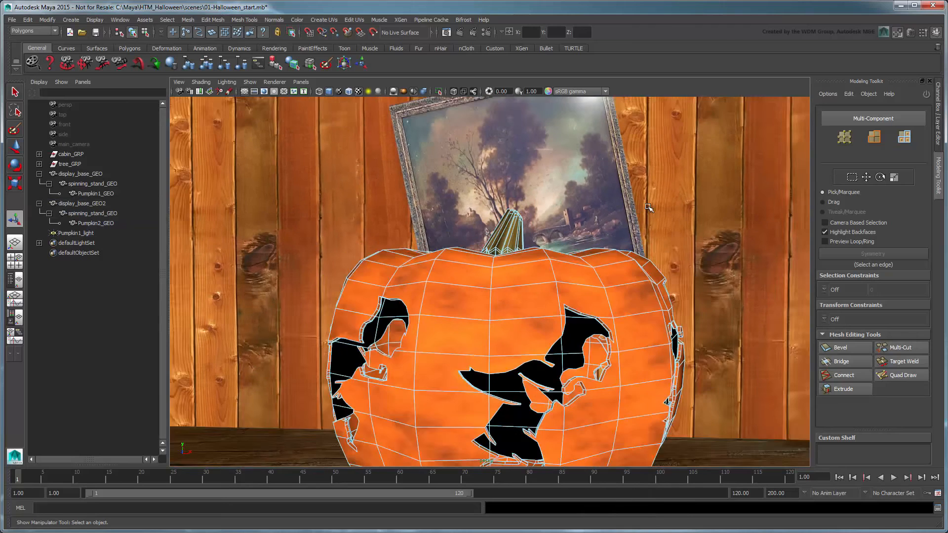
Select all inner shell faces of Pumpkin2_GEO and reverse their normals.
scroll(648, 206, down, 3)
alt+middle_drag(647, 217, 647, 143)
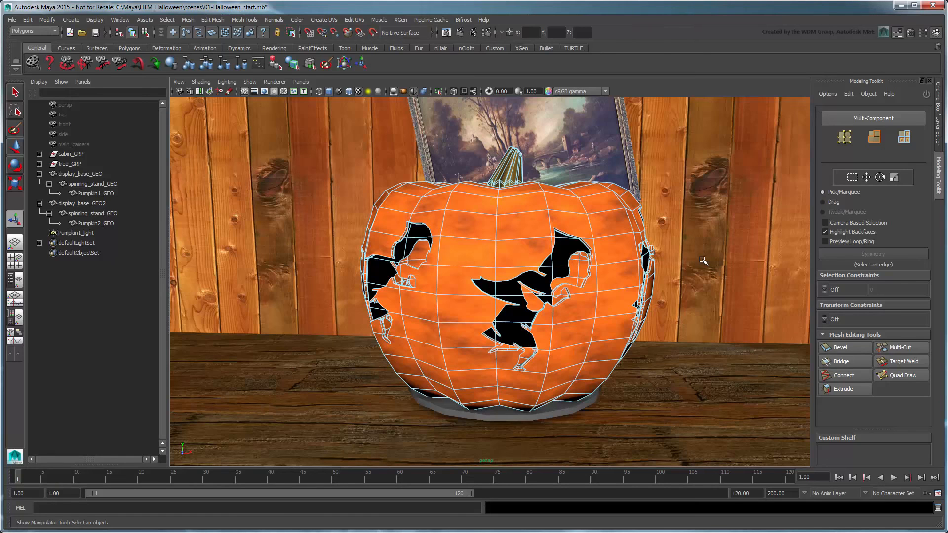
scroll(705, 327, up, 5)
alt+middle_drag(553, 271, 518, 265)
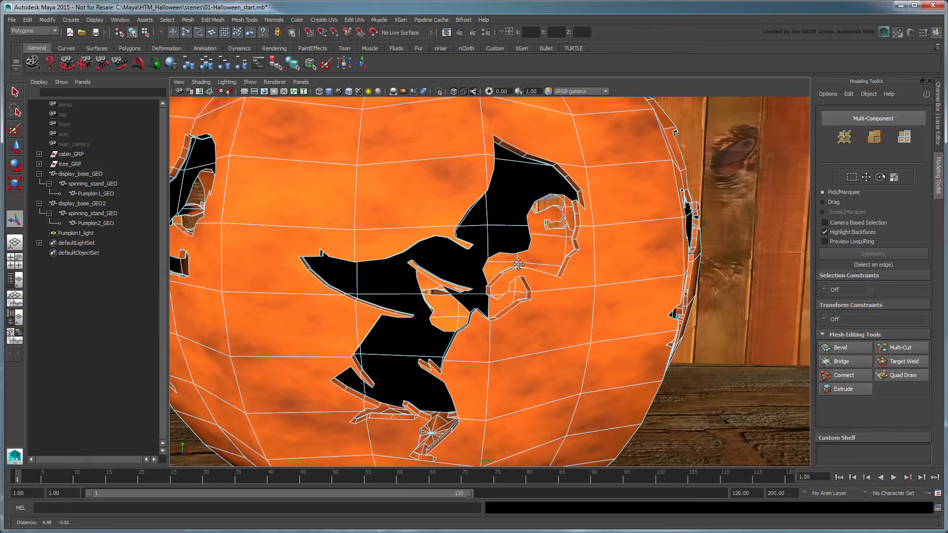
double_click(525, 185)
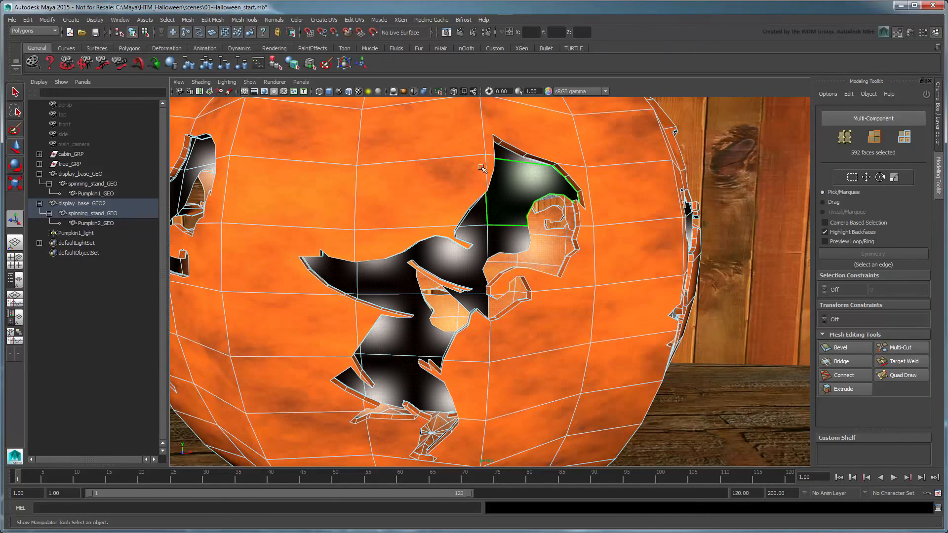
click(274, 20)
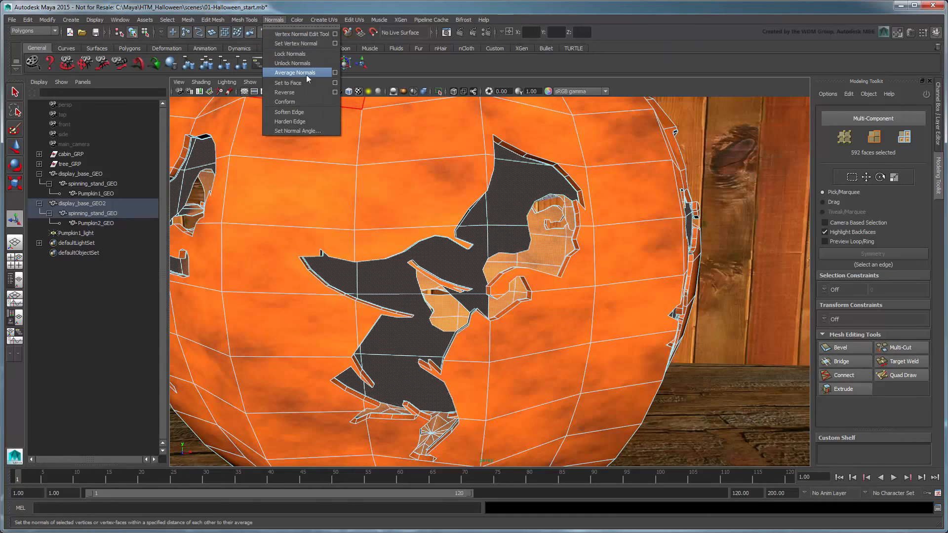
click(312, 94)
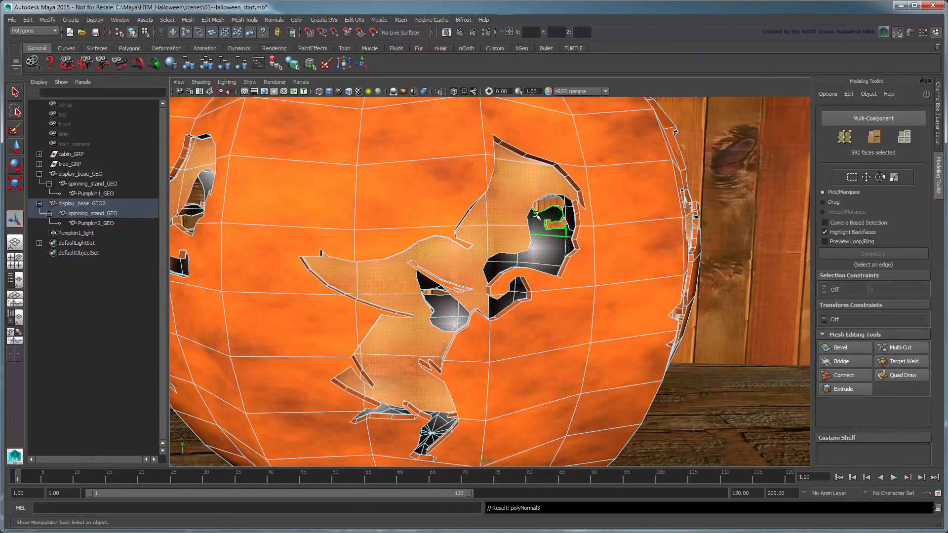
Assign the existing yellow pumpkin-interior material to the inner shell faces and clear the selection.
right_drag(499, 148, 587, 476)
click(750, 375)
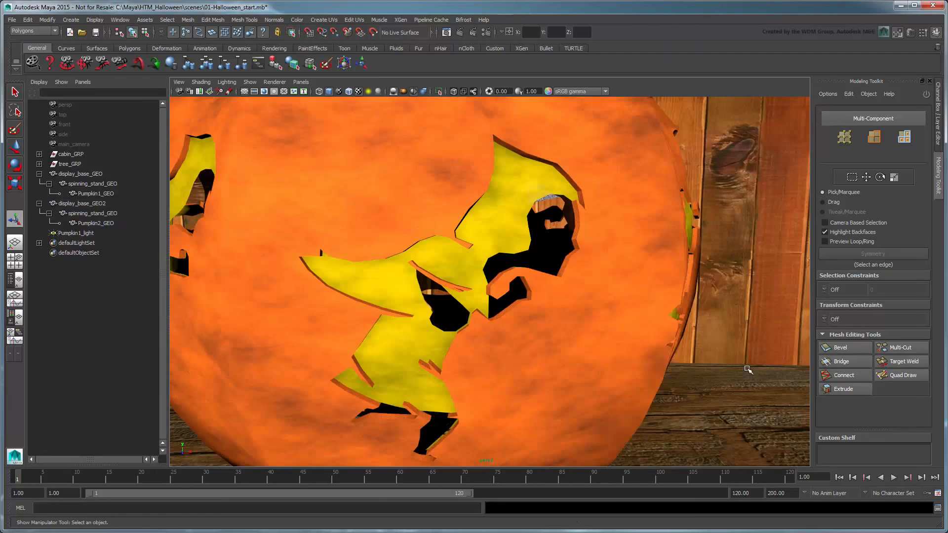
scroll(747, 370, down, 5)
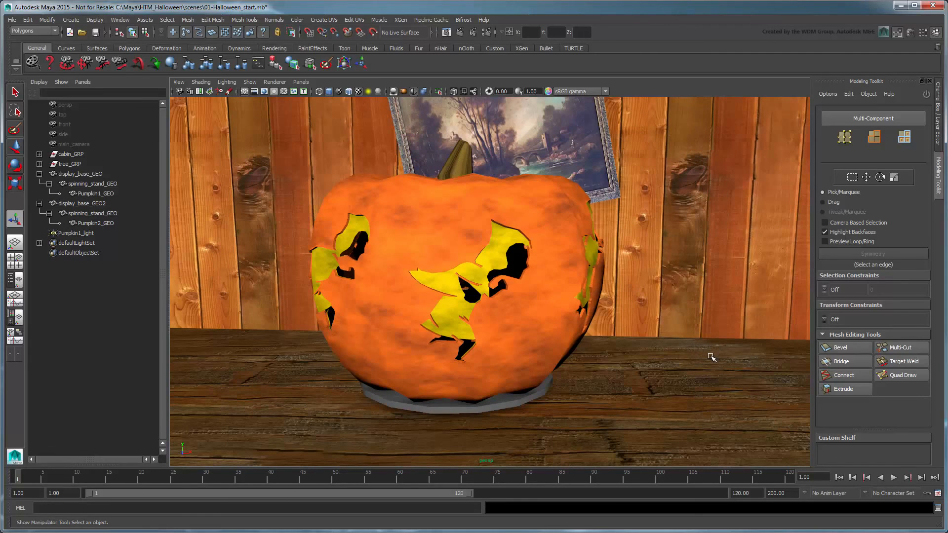
Duplicate Pumpkin1_light and move the copy along the X axis into the hooded-figure pumpkin.
key(q)
scroll(670, 287, down, 5)
alt+middle_drag(433, 275, 596, 254)
click(93, 233)
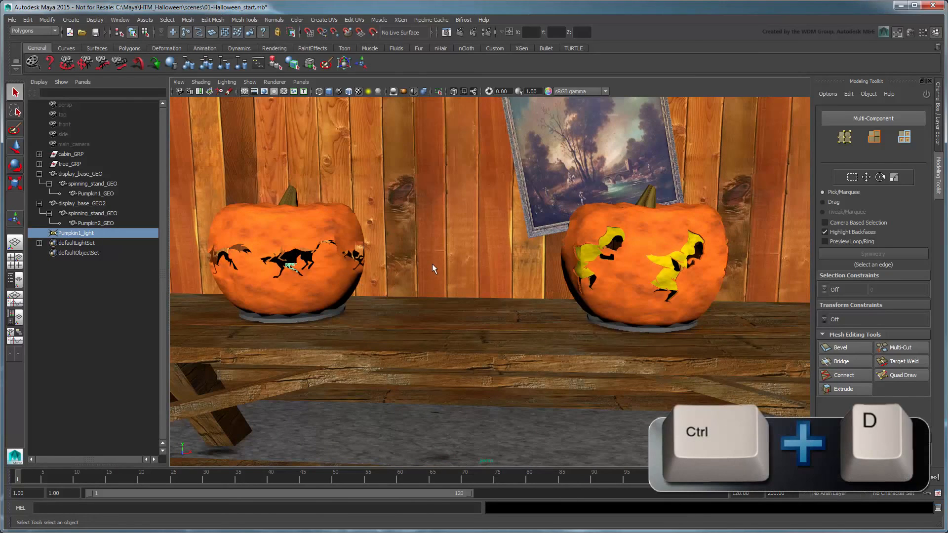
key(ctrl+d)
key(w)
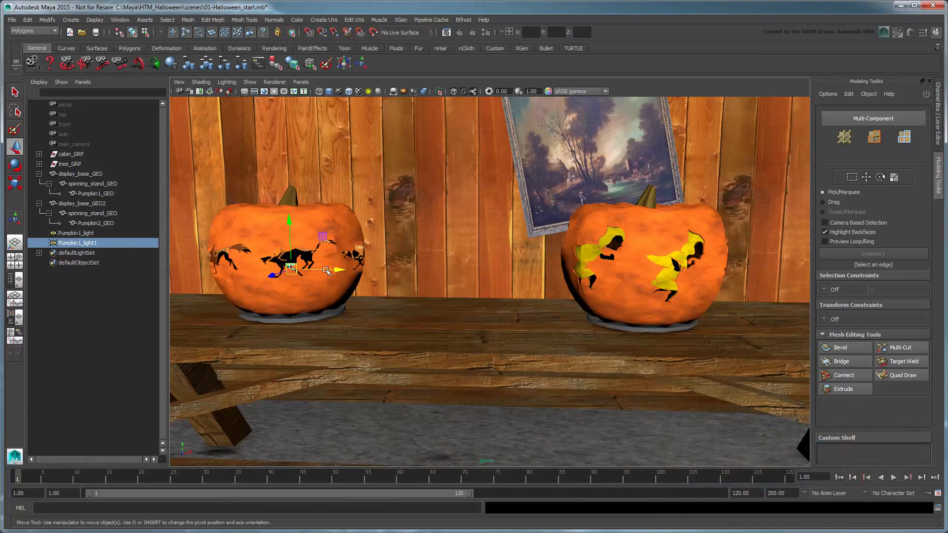
drag(326, 270, 700, 285)
key(q)
Rename the duplicated light to Pumpkin2_light.
double_click(79, 242)
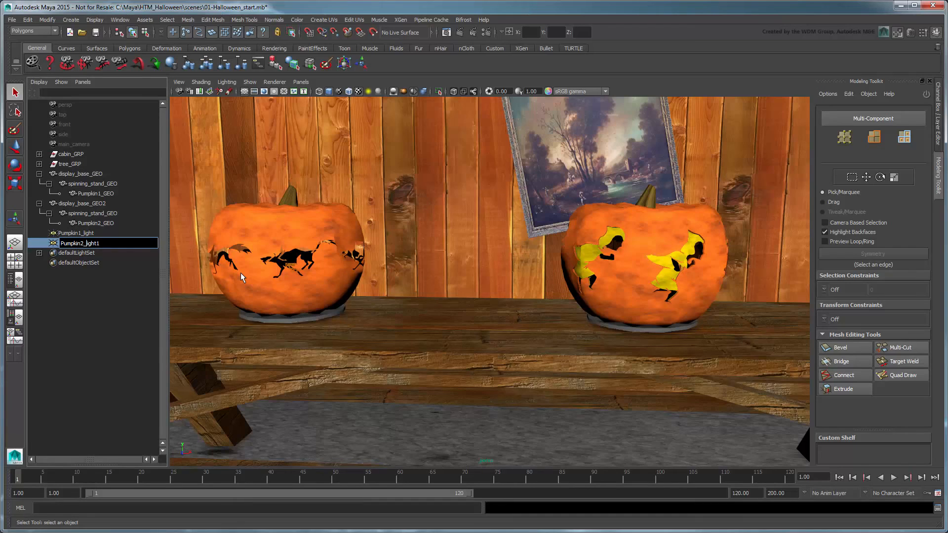
key(BackSpace)
key(Return)
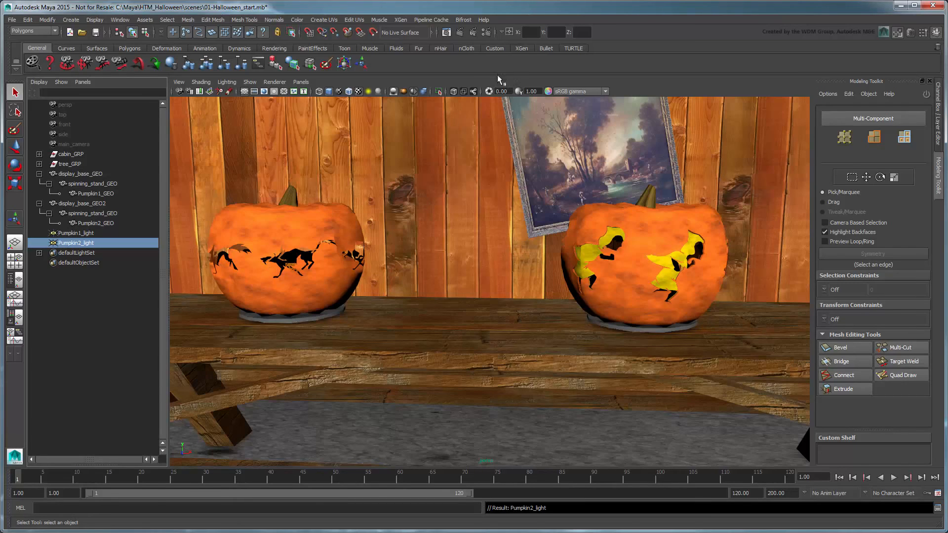
Set the intensity of the Pumpkin2_light area light to 500.
click(897, 32)
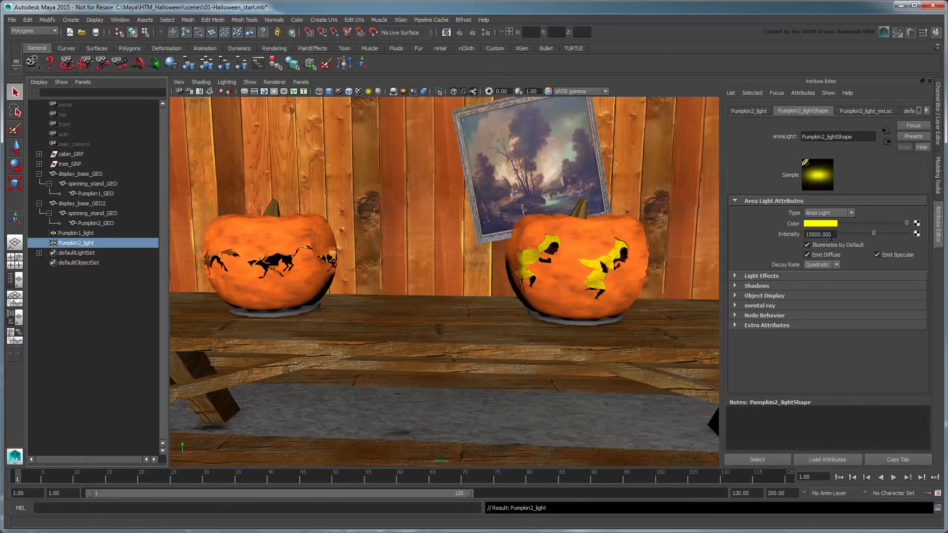
double_click(831, 235)
text(500)
key(Return)
Set the end frame in the render settings to 6 and close them.
click(486, 33)
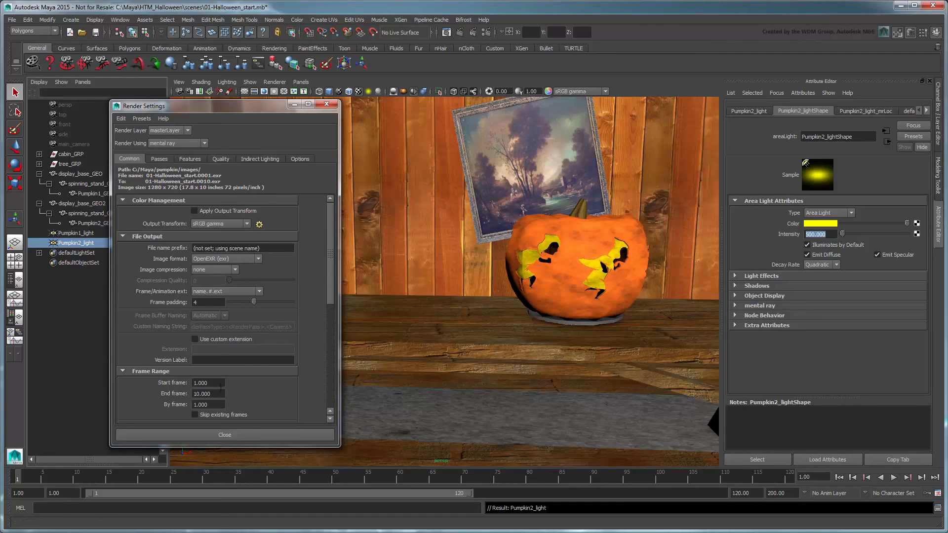
drag(215, 394, 184, 389)
text(6)
key(Return)
click(272, 437)
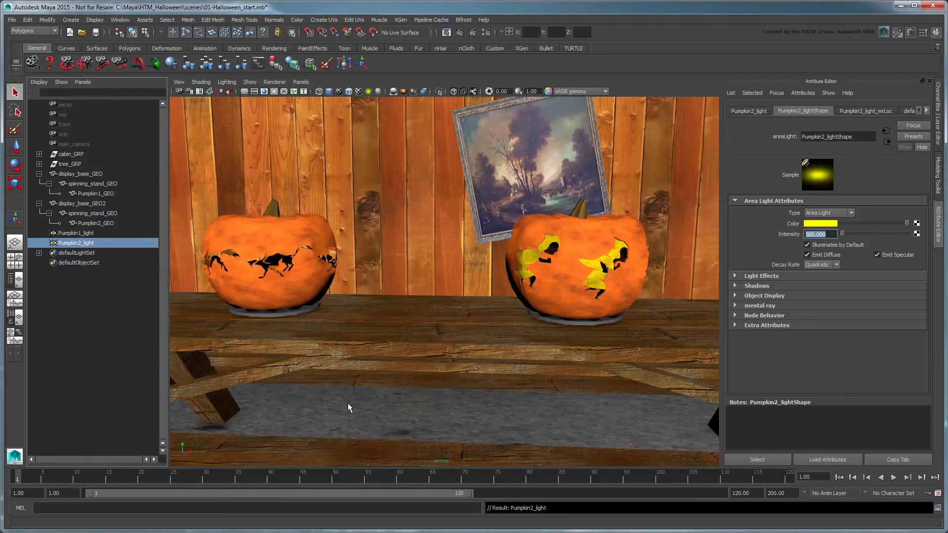
Frame both carved pumpkins at an angle and start a batch render of the scene.
alt+drag(521, 222, 516, 241)
alt+right_drag(517, 241, 531, 241)
alt+middle_drag(503, 232, 484, 247)
alt+drag(484, 248, 469, 241)
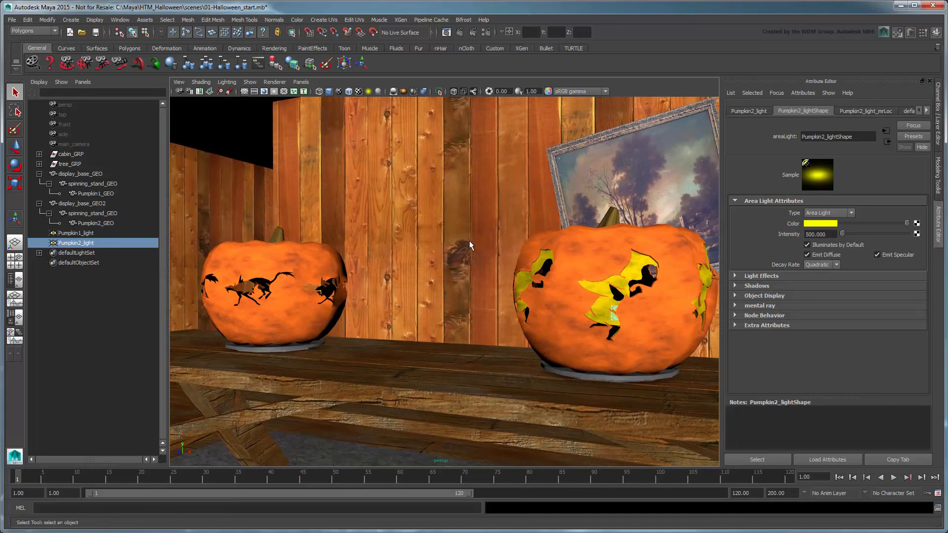
click(32, 30)
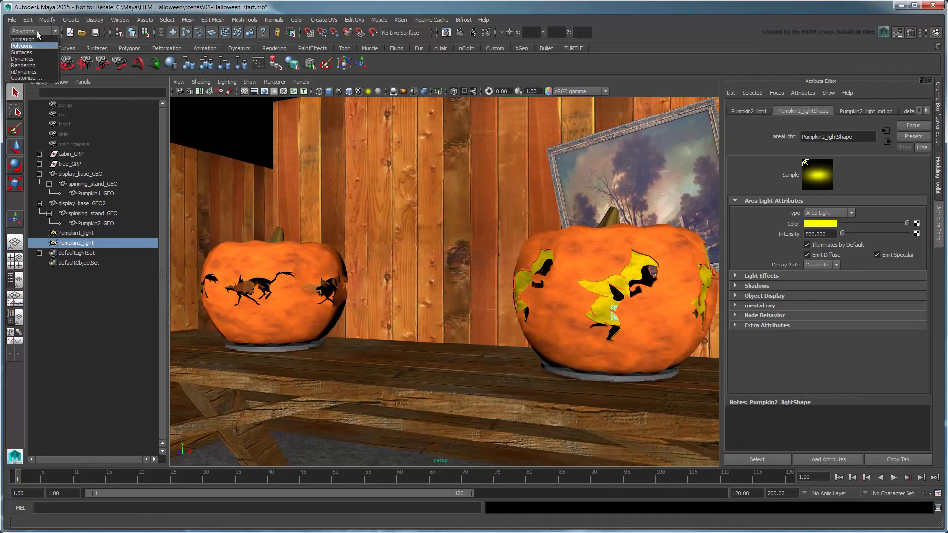
click(23, 65)
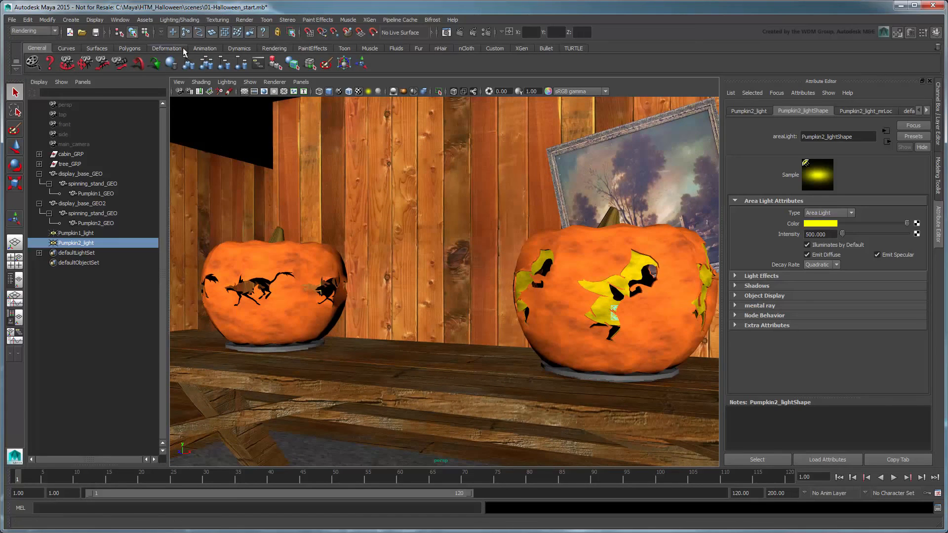
click(245, 21)
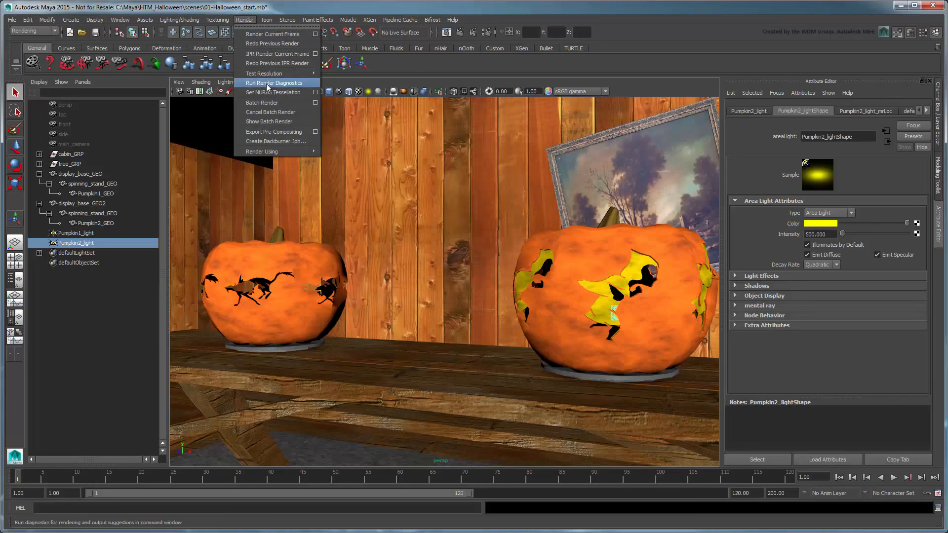
click(262, 103)
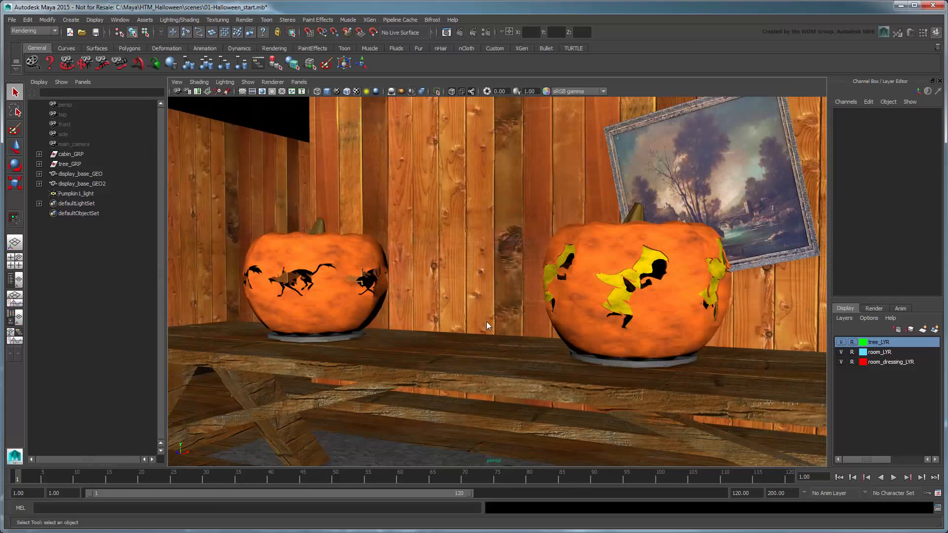
At frame 7, set the wolf pumpkin's spinning_stand_GEO Rotate Y to -360 and key that channel.
drag(62, 474, 57, 481)
click(314, 340)
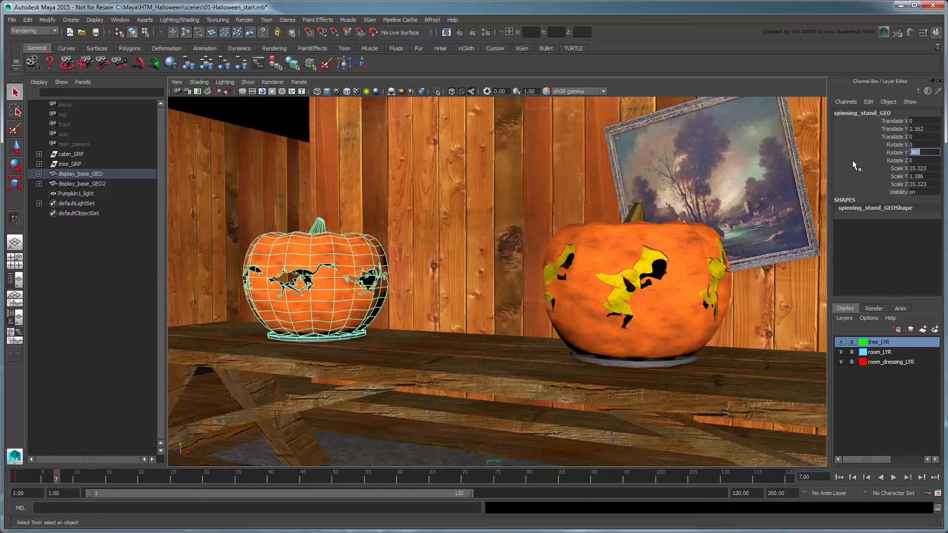
text(-360)
key(Return)
click(894, 152)
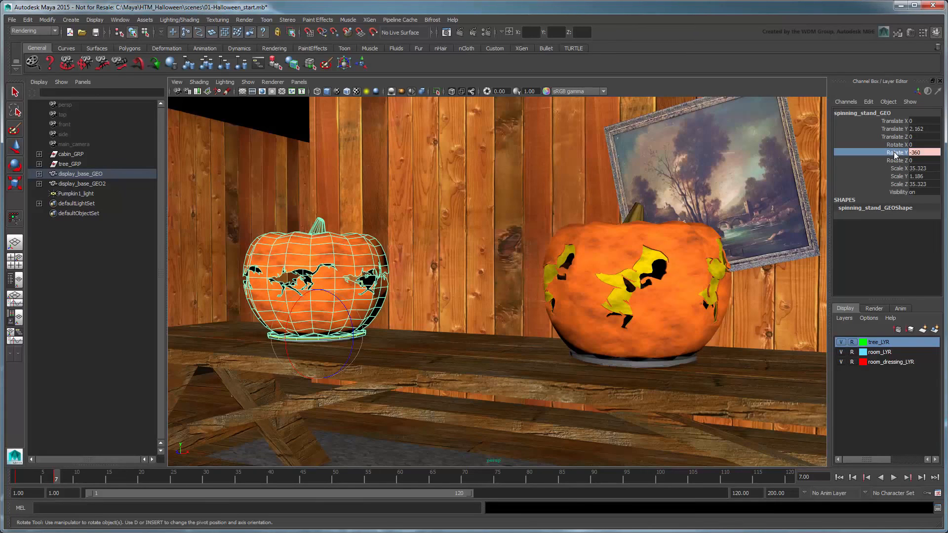
right_click(894, 153)
click(904, 168)
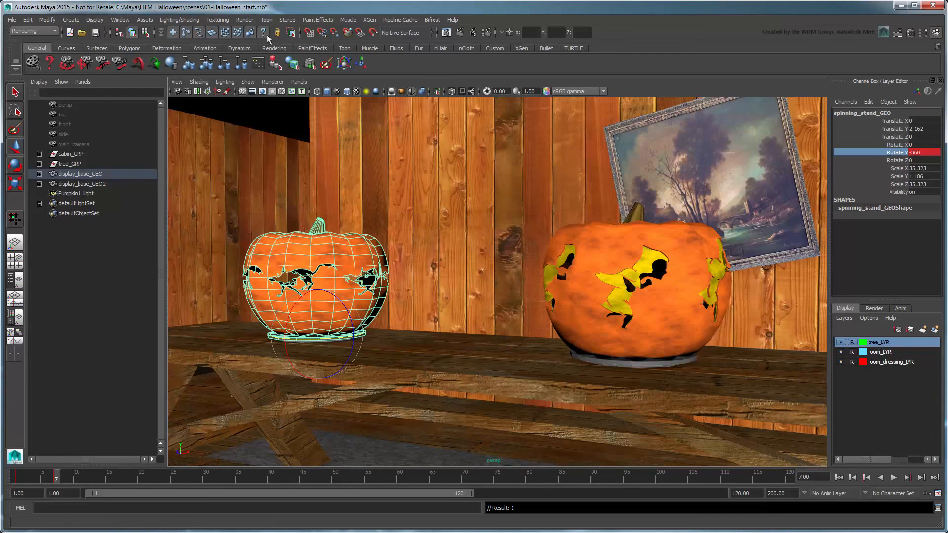
Batch render the spinning pumpkin animation.
click(245, 19)
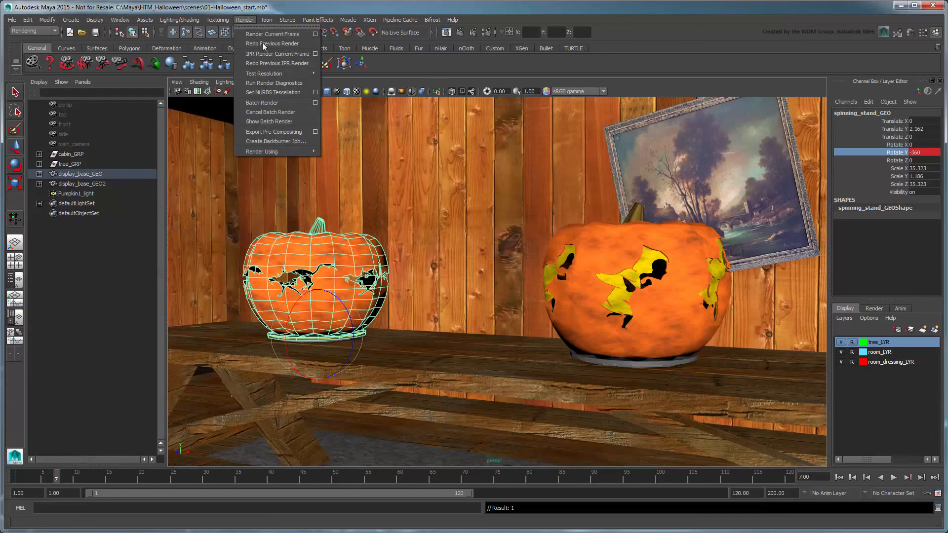
click(298, 104)
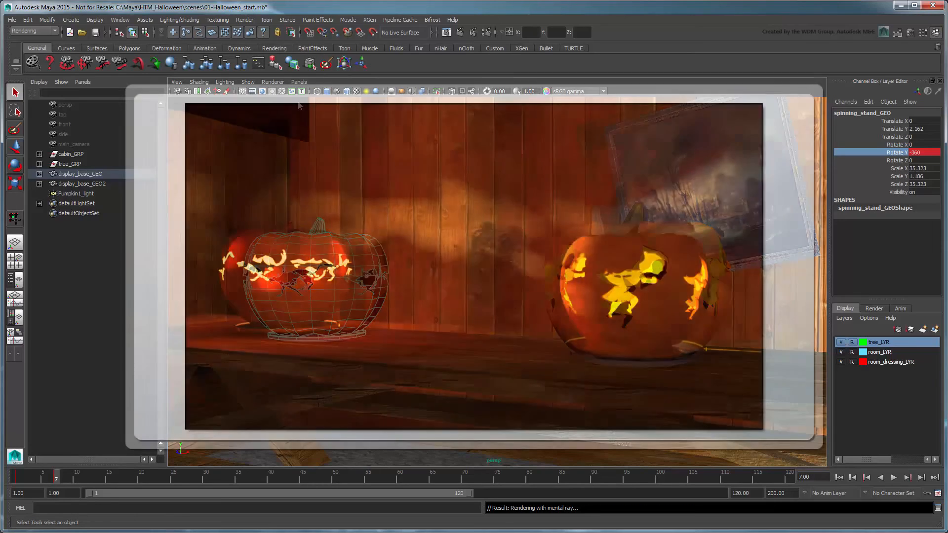